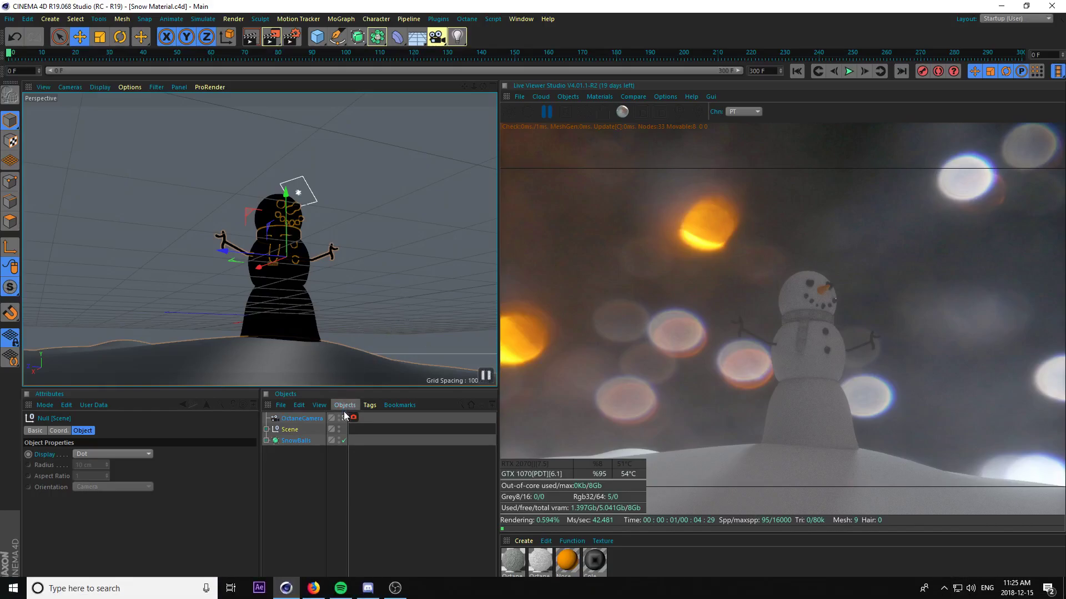
- Zoom and orbit the perspective view to frame the snowman closely at an angle
alt+drag(327, 367, 310, 327)
drag(467, 87, 495, 118)
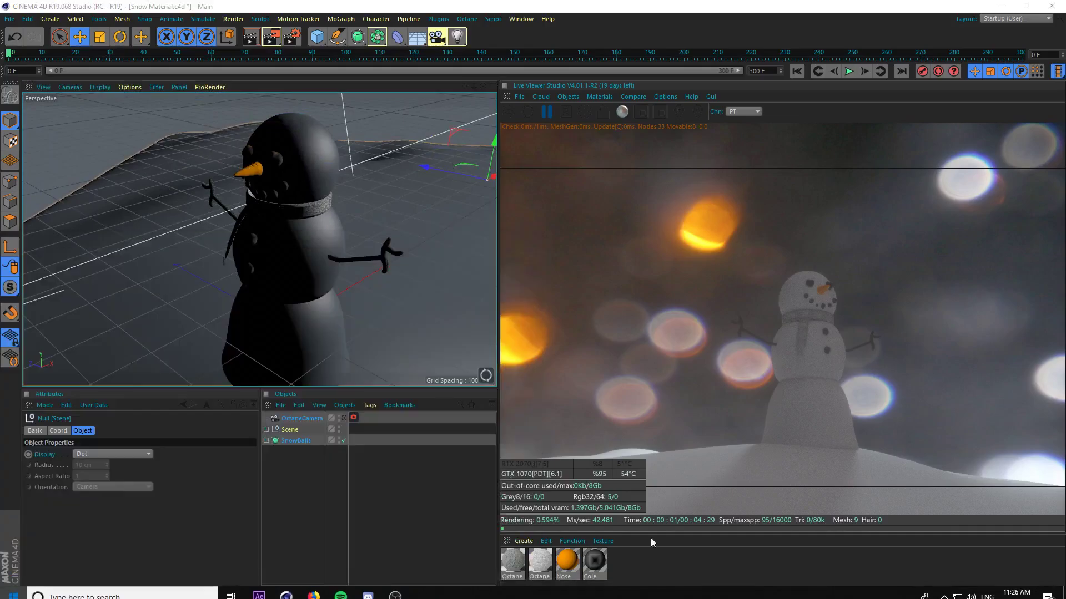
- Create an Octane Mix Material from the Material Manager's C4doctane shader menu
click(523, 541)
mouse_move(540, 462)
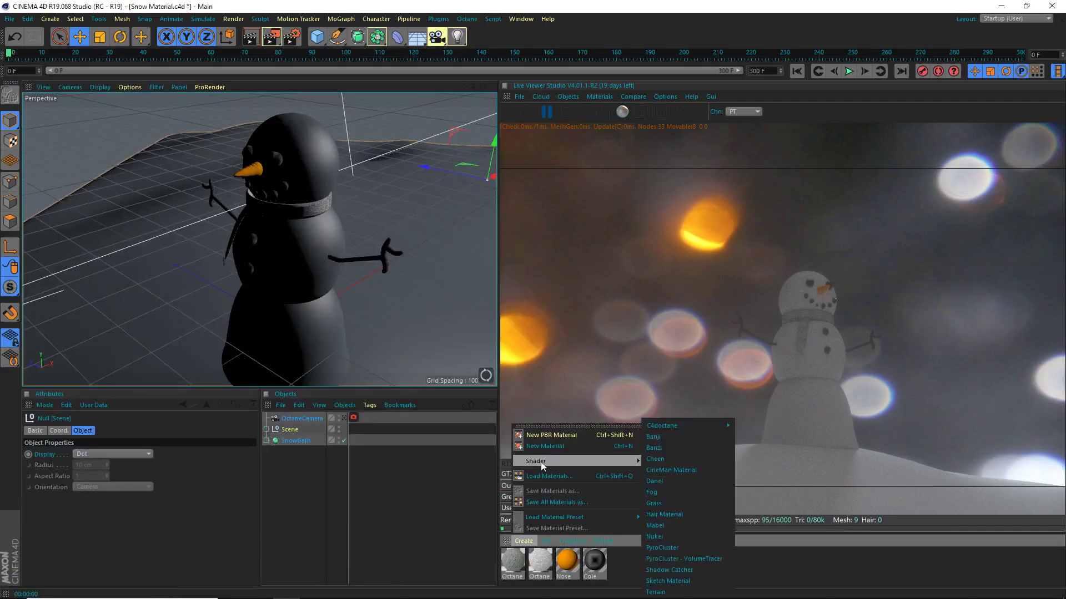
mouse_move(668, 425)
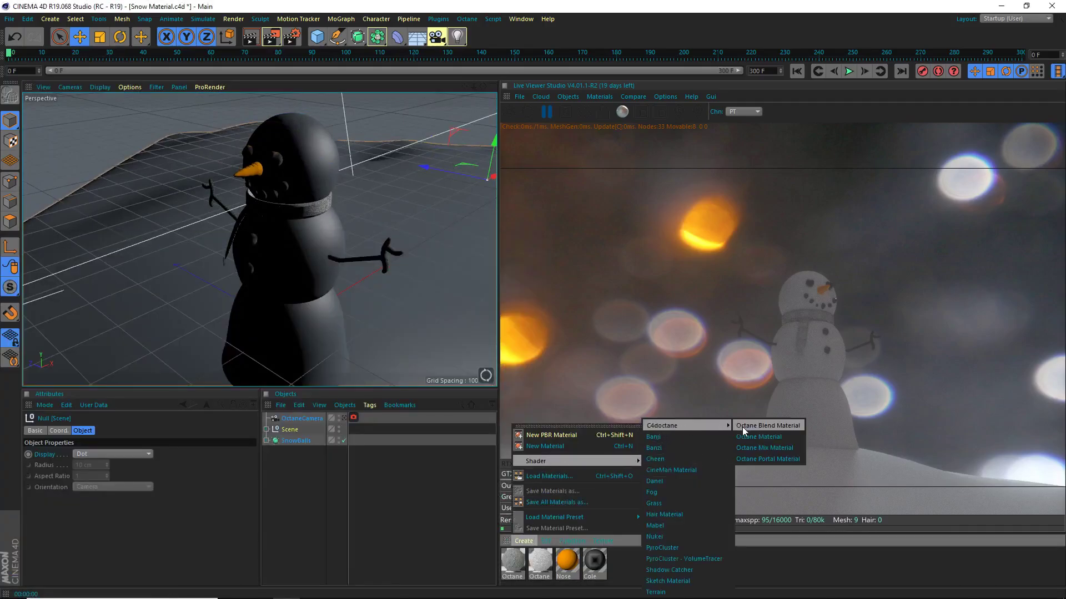
click(760, 447)
- Add two new Octane Materials to the Material Manager
click(523, 542)
mouse_move(621, 463)
mouse_move(704, 427)
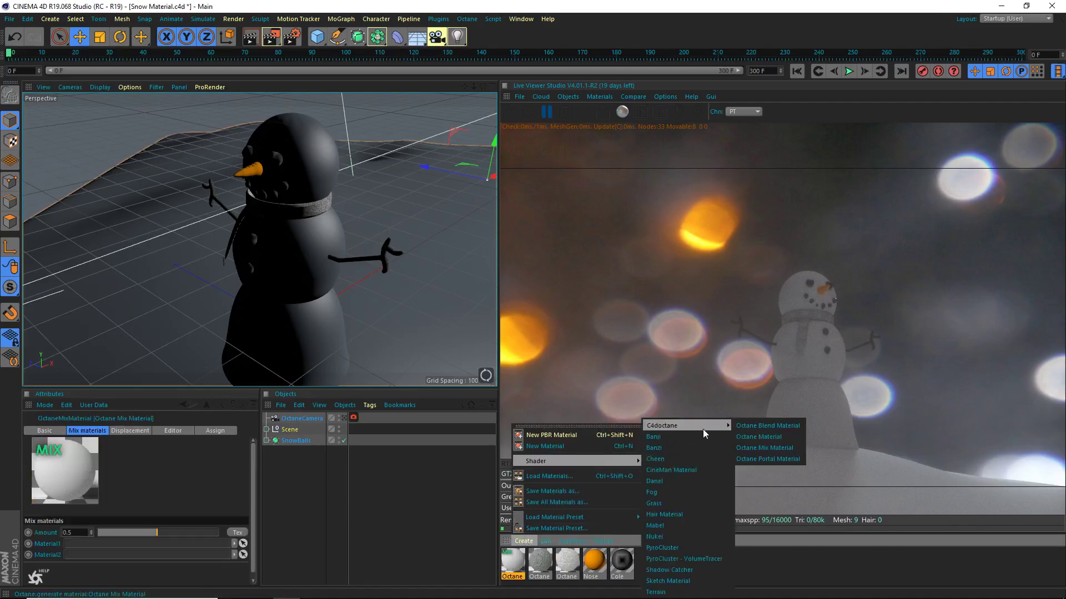
click(758, 440)
click(522, 541)
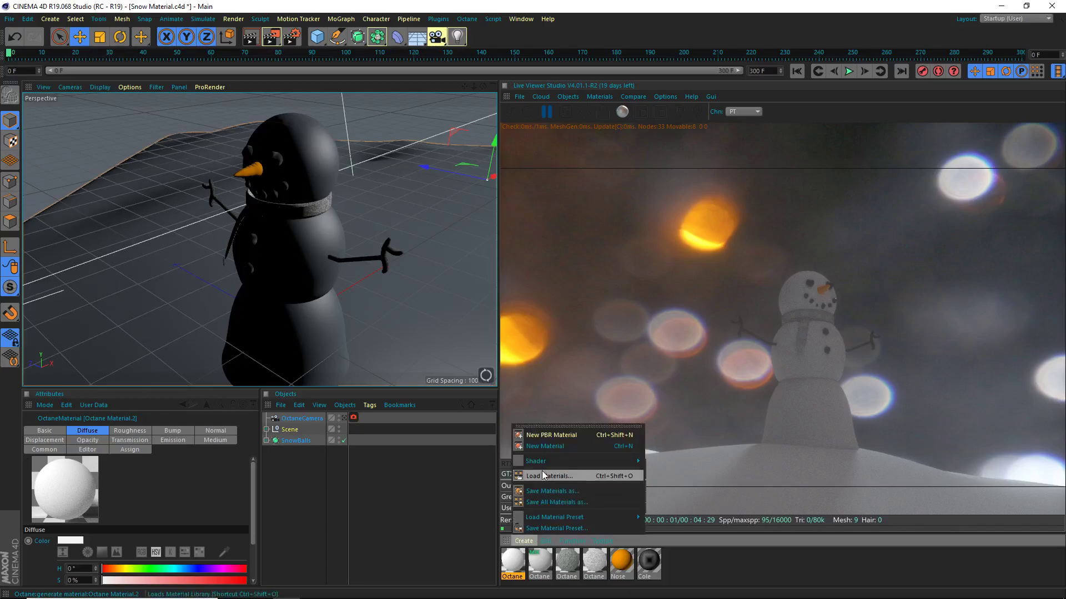
mouse_move(611, 461)
mouse_move(710, 426)
click(764, 441)
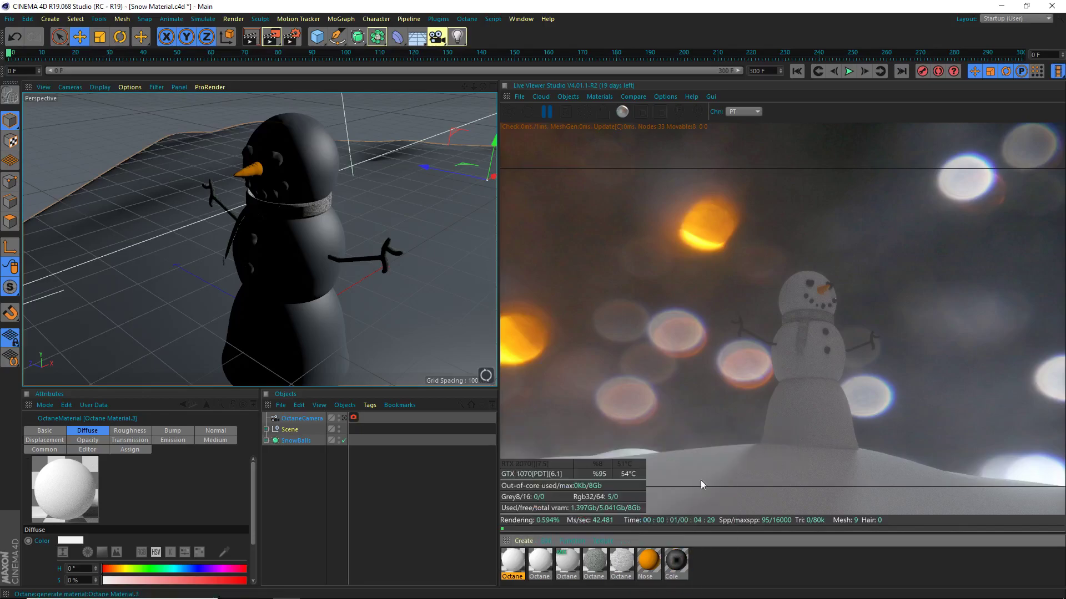
- Rename the newest Octane Material to SnowSSS and open it in the Octane Node Editor
double_click(513, 563)
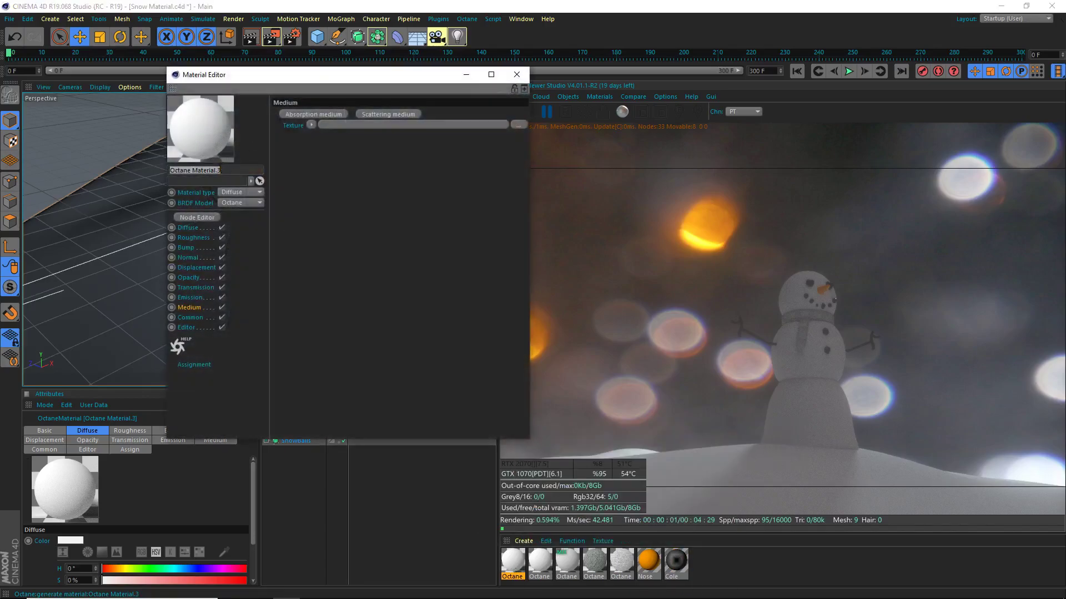
text(SnowSSS)
key(Return)
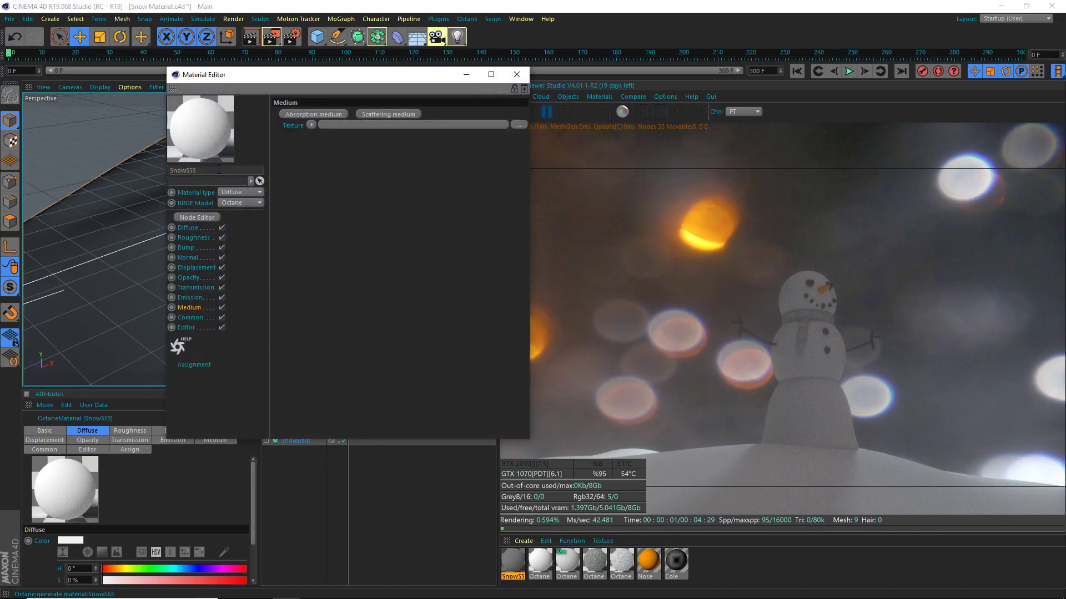
click(197, 218)
- Make SnowSSS a Specular material with fake shadows turned on
drag(511, 218, 397, 136)
drag(265, 247, 261, 254)
click(591, 170)
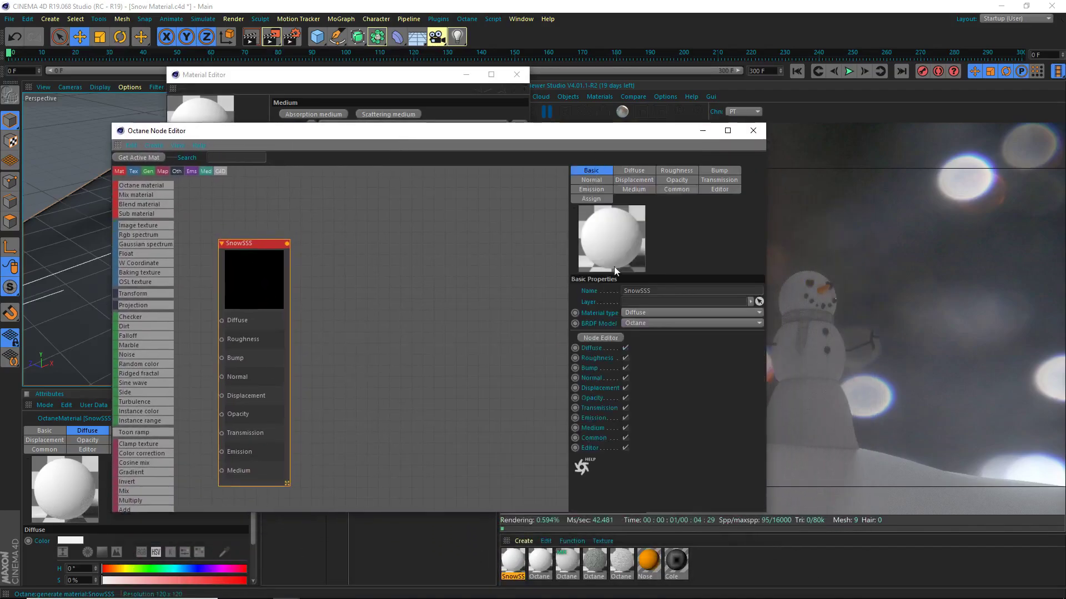
click(639, 314)
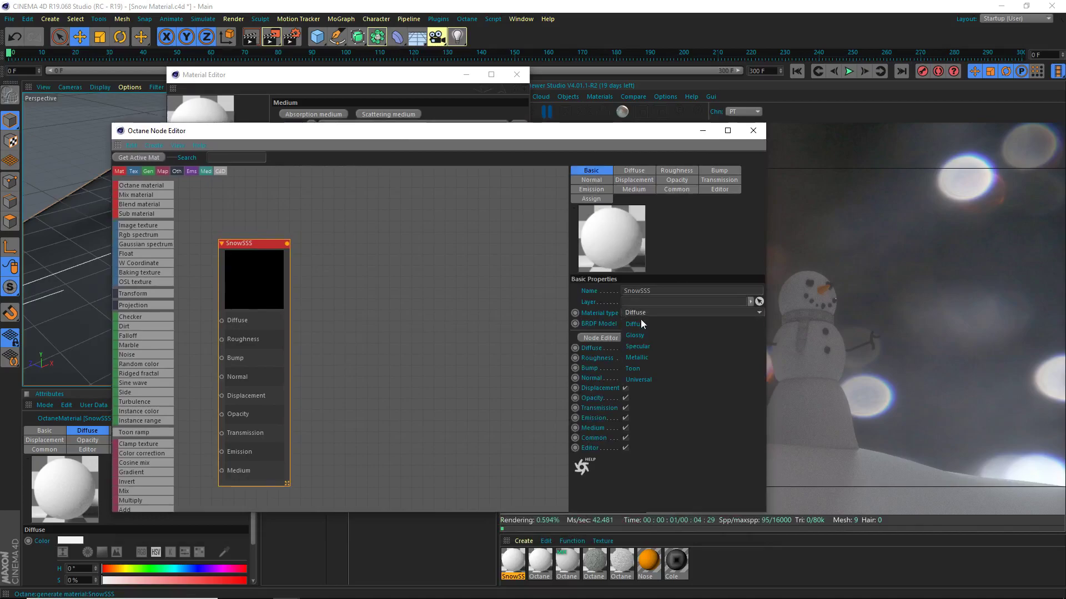
click(648, 347)
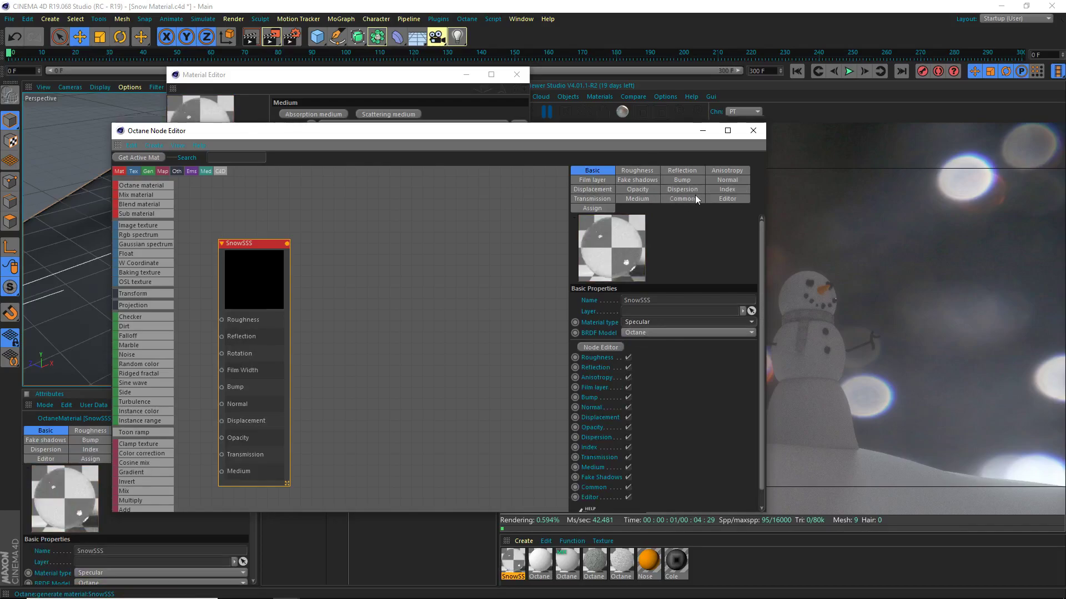
click(638, 180)
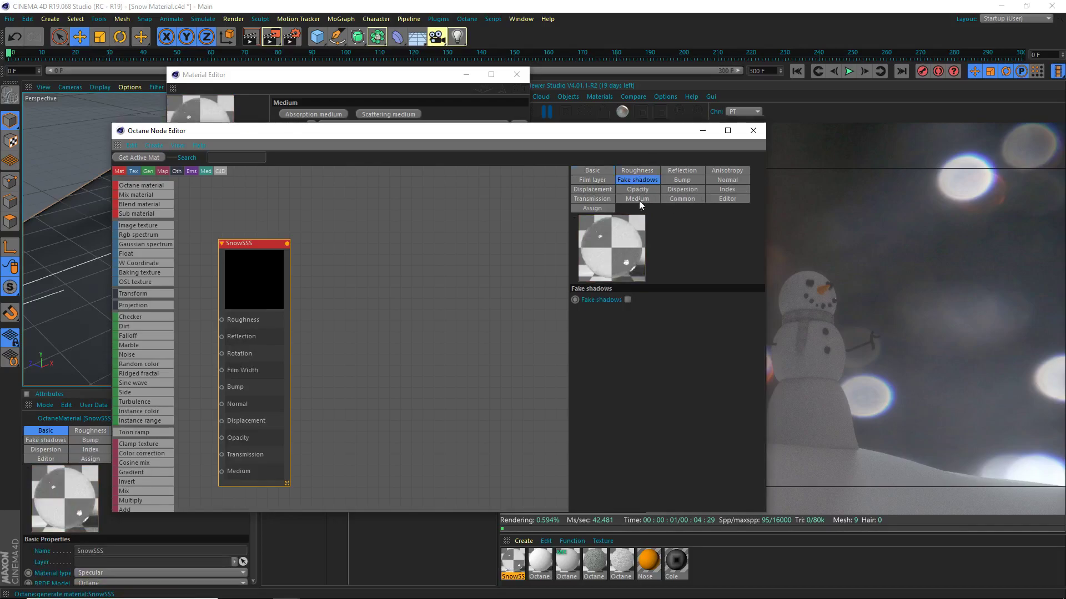
click(627, 300)
- Set SnowSSS's reflection float to 0.5
click(641, 172)
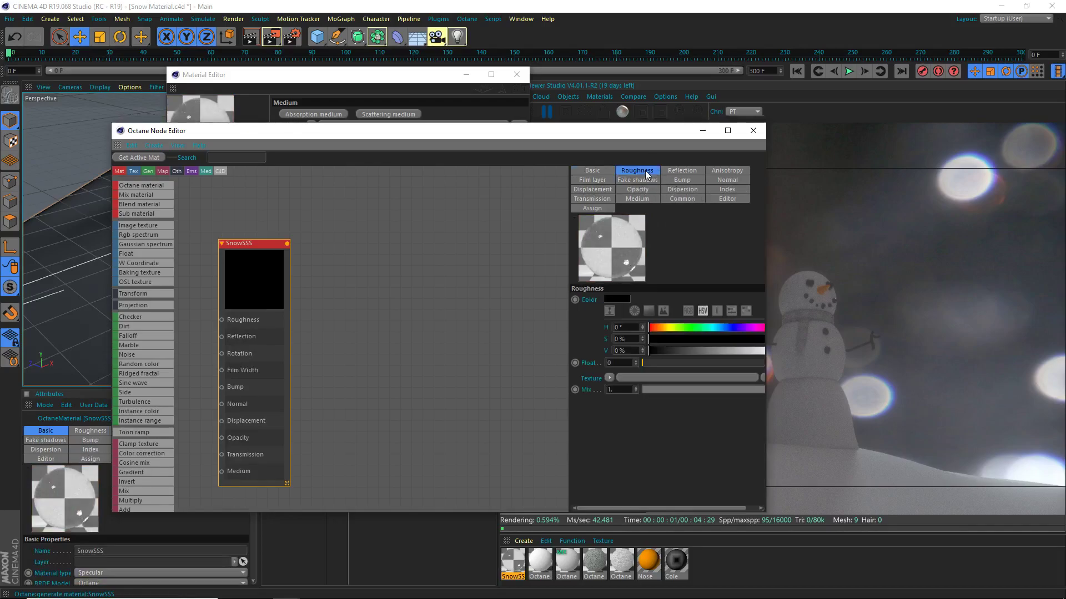
click(681, 173)
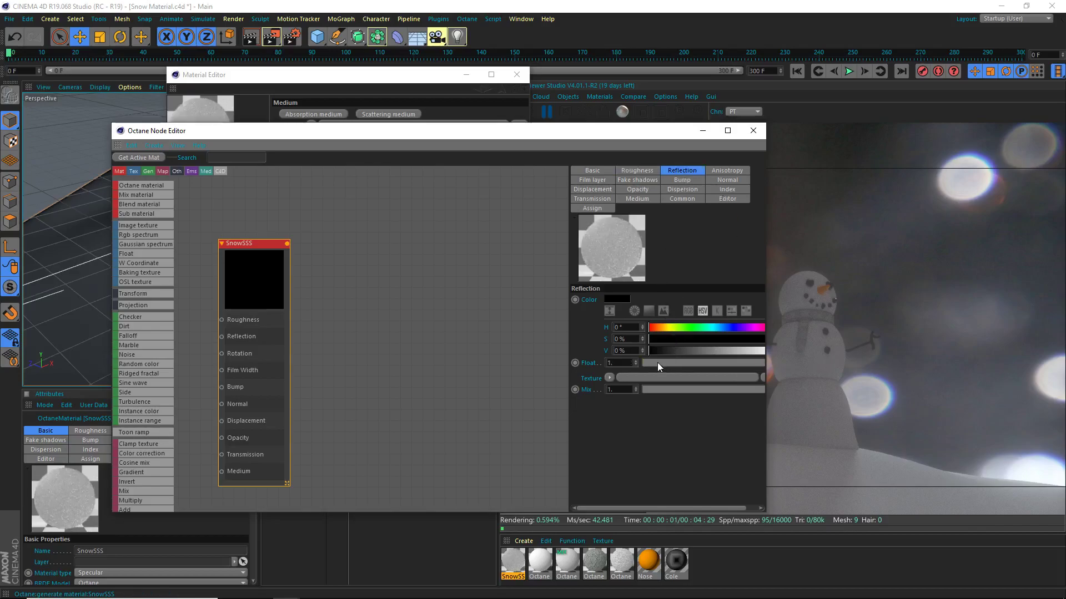
click(619, 363)
text(0.5)
key(Return)
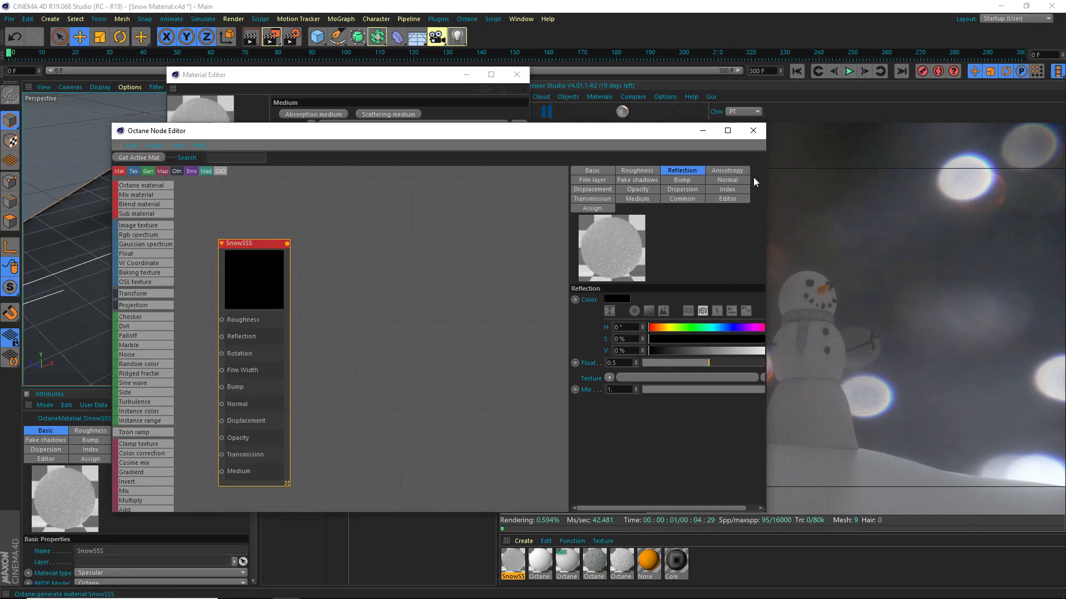
- Look through the Anisotropy, Normal, Displacement, Opacity and Medium settings
click(729, 172)
click(727, 180)
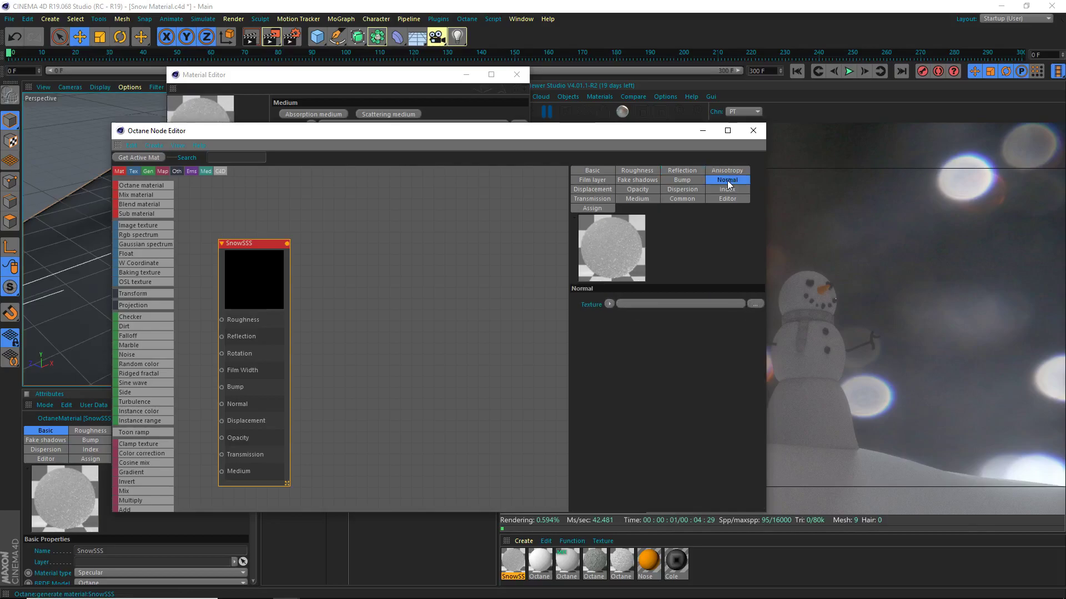
click(598, 189)
click(638, 189)
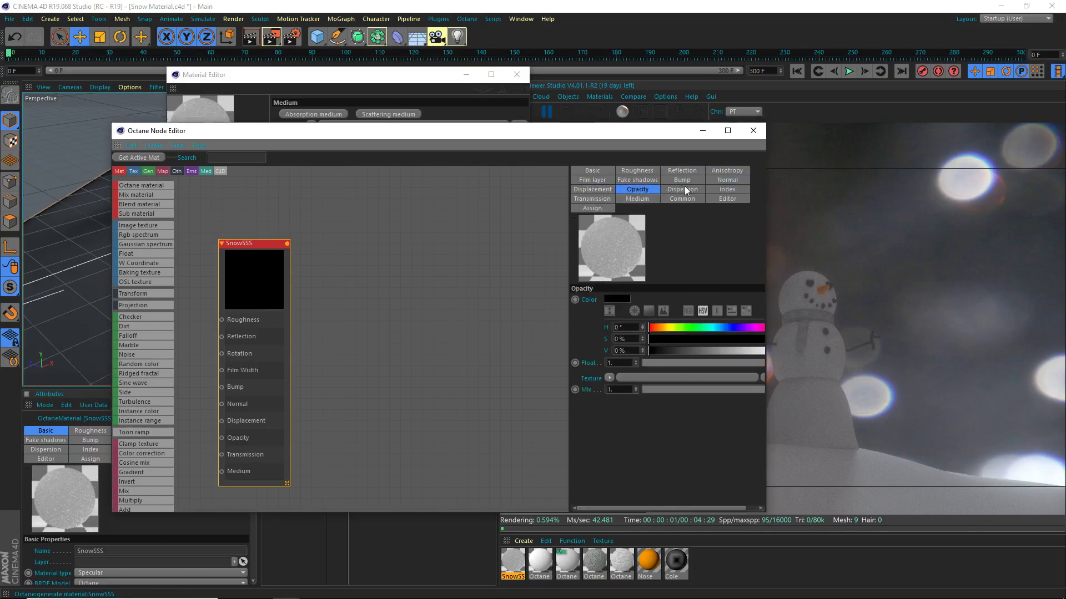
click(637, 198)
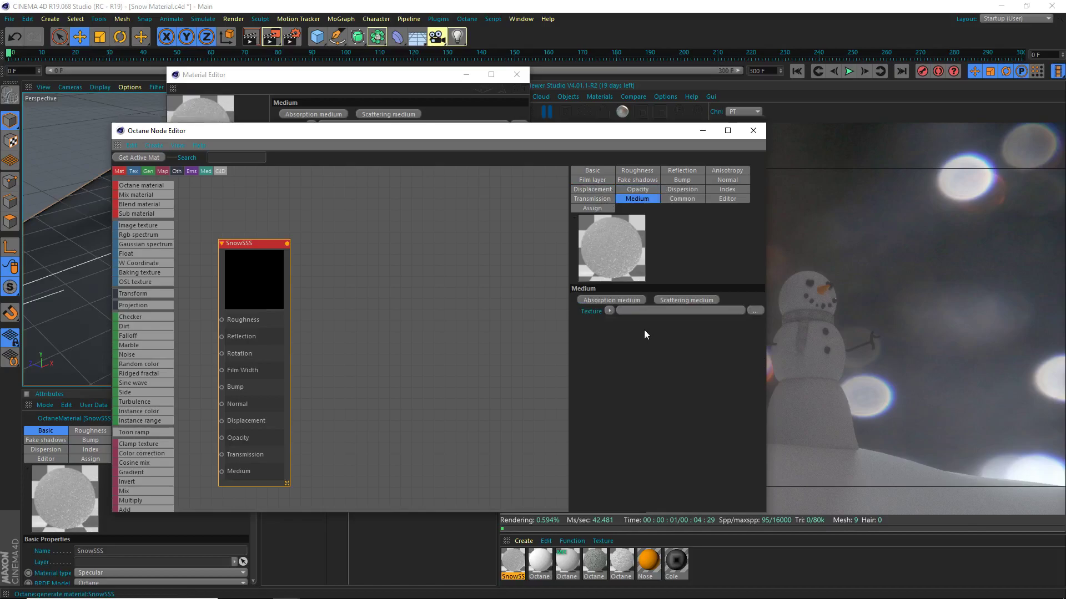
- Add a Scattering Medium with two RGB spectrum nodes wired into Absorption and Scattering
click(684, 301)
drag(251, 341, 433, 264)
drag(218, 259, 306, 373)
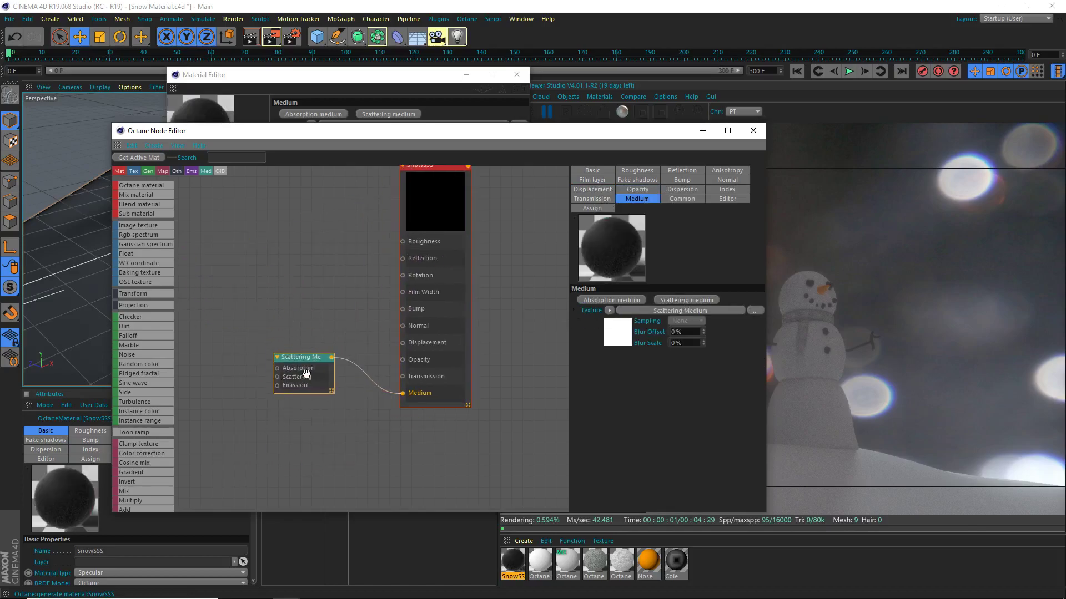
click(145, 234)
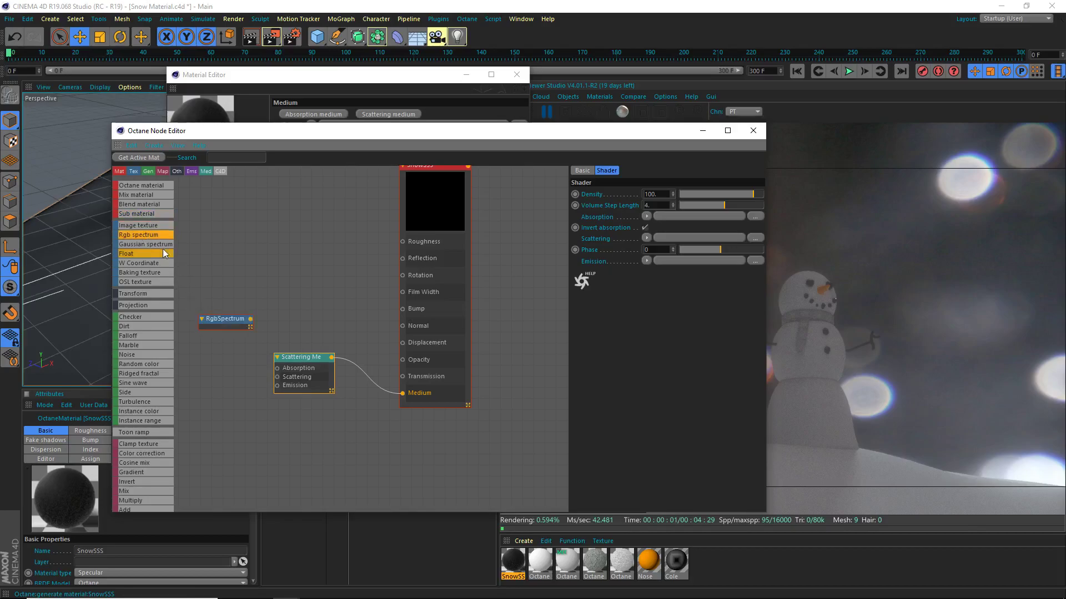
click(141, 238)
drag(250, 319, 277, 377)
click(236, 378)
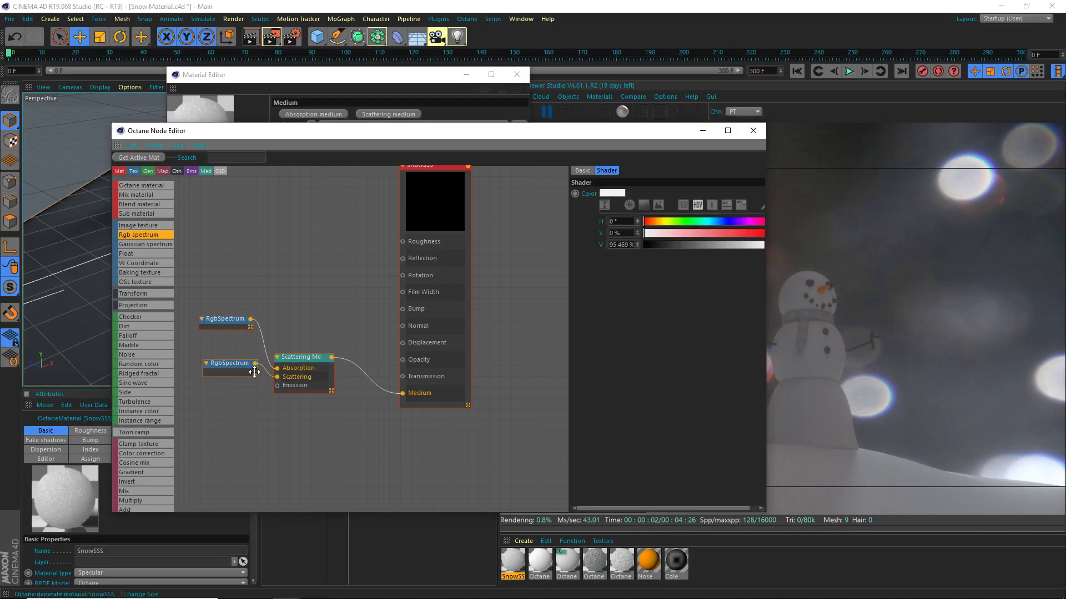
drag(234, 321, 231, 411)
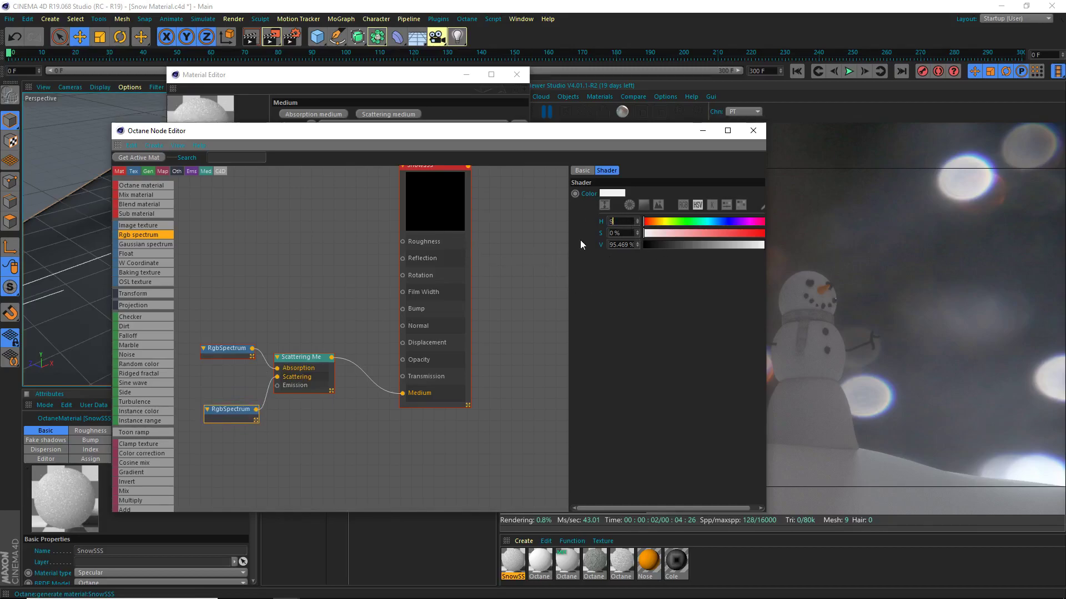
- Give the scattering colour hue 9°, saturation 10% and value 100%
key(Tab)
text(10)
key(Return)
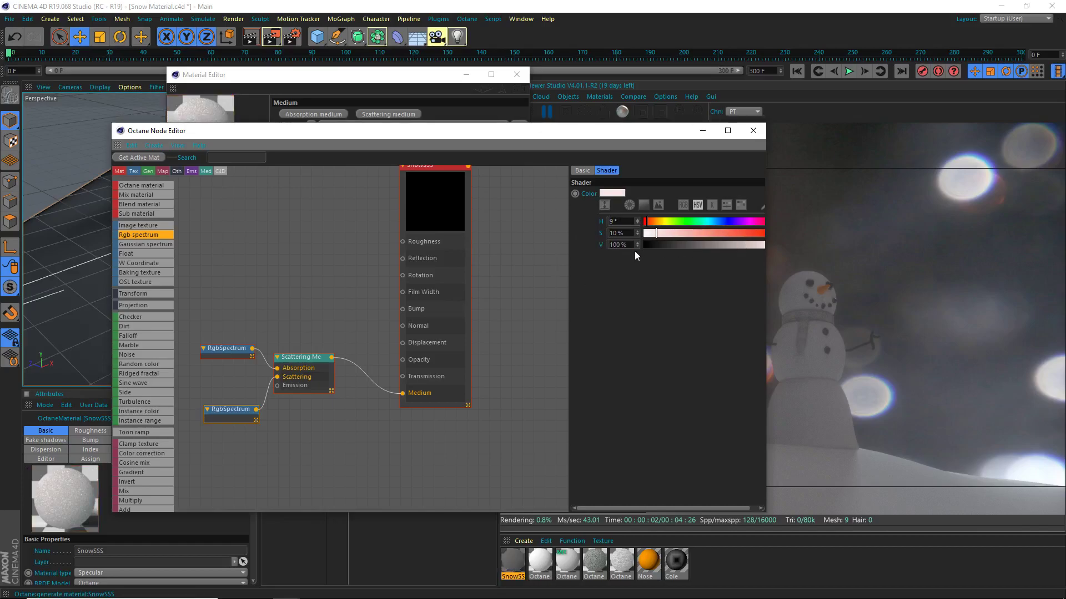
key(Return)
- Set the scattering RGB spectrum to pale pink: H 9°, S 10%, V 100%
click(712, 221)
mouse_move(671, 233)
mouse_down()
mouse_move(644, 233)
mouse_move(680, 248)
mouse_move(681, 222)
mouse_move(641, 222)
mouse_up()
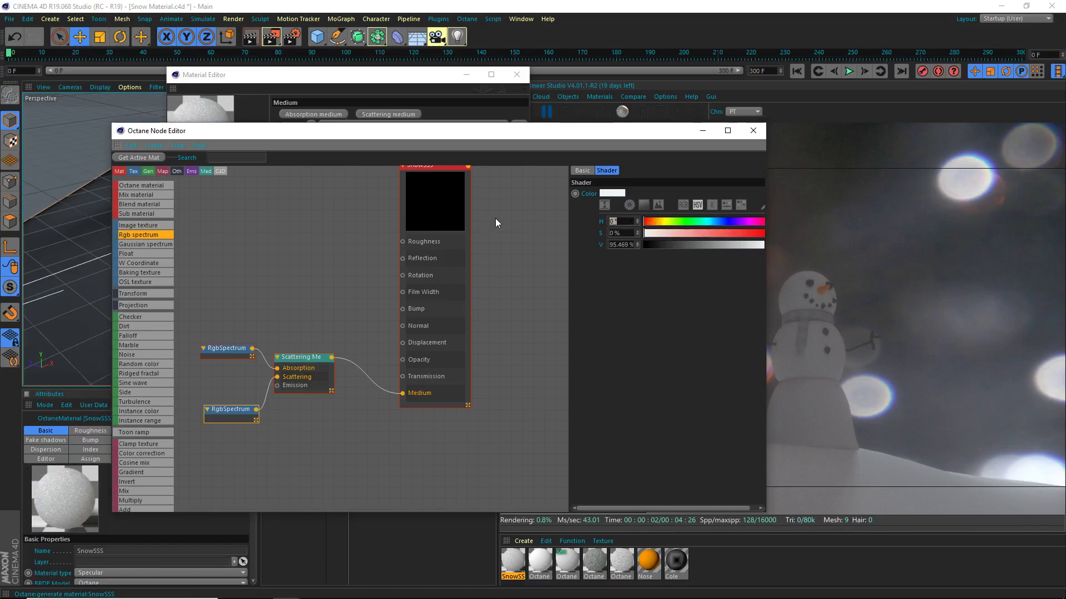
text(9)
key(Tab)
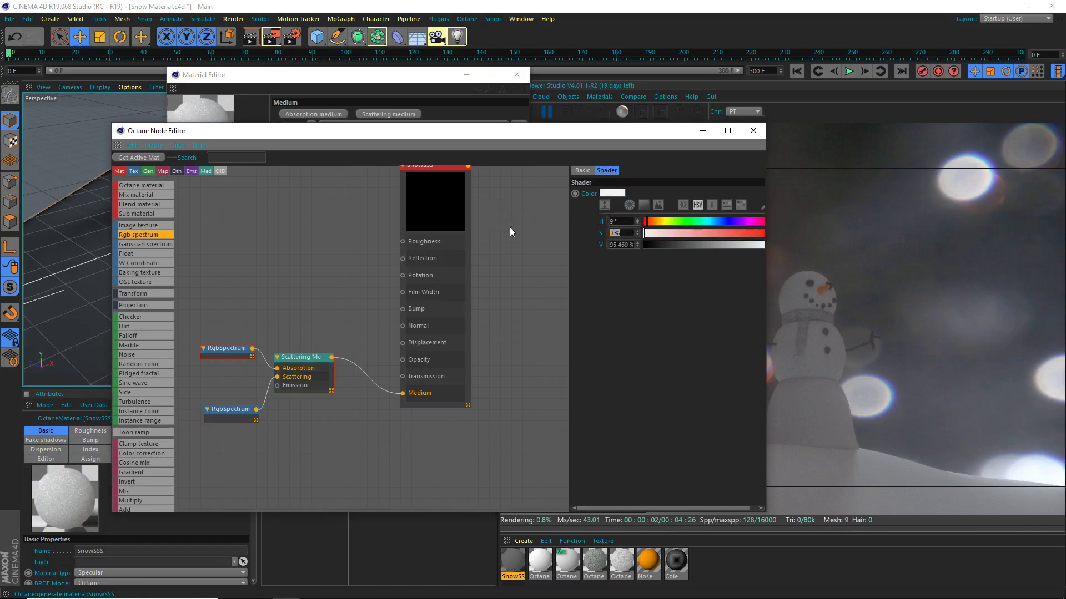
text(10)
key(Return)
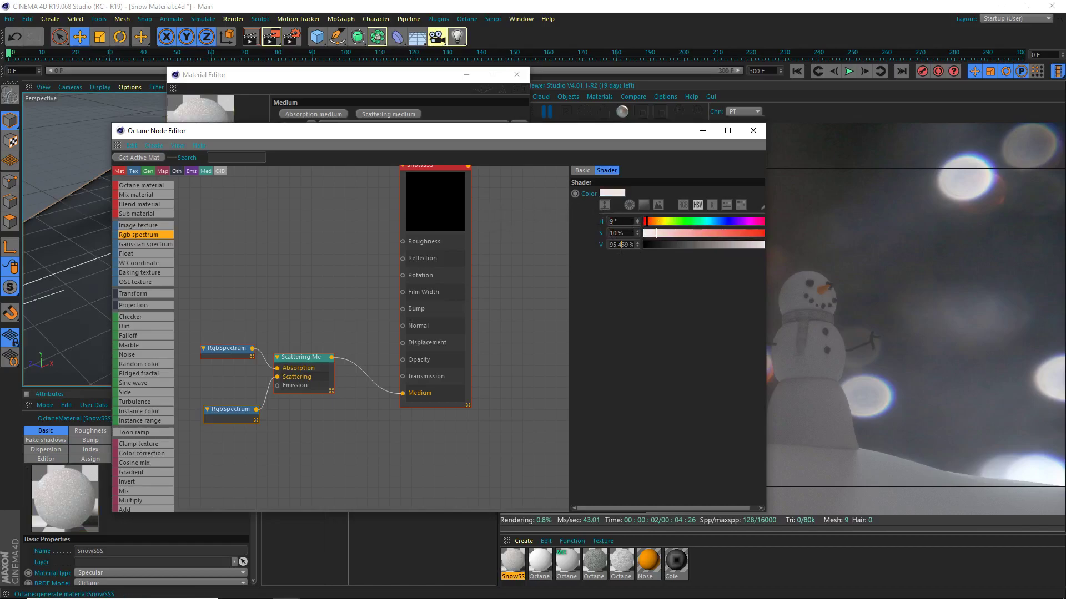
click(620, 245)
text(100)
key(Return)
- Set the absorption RGB spectrum to hue 167° and saturation 0.5%, then save
click(219, 350)
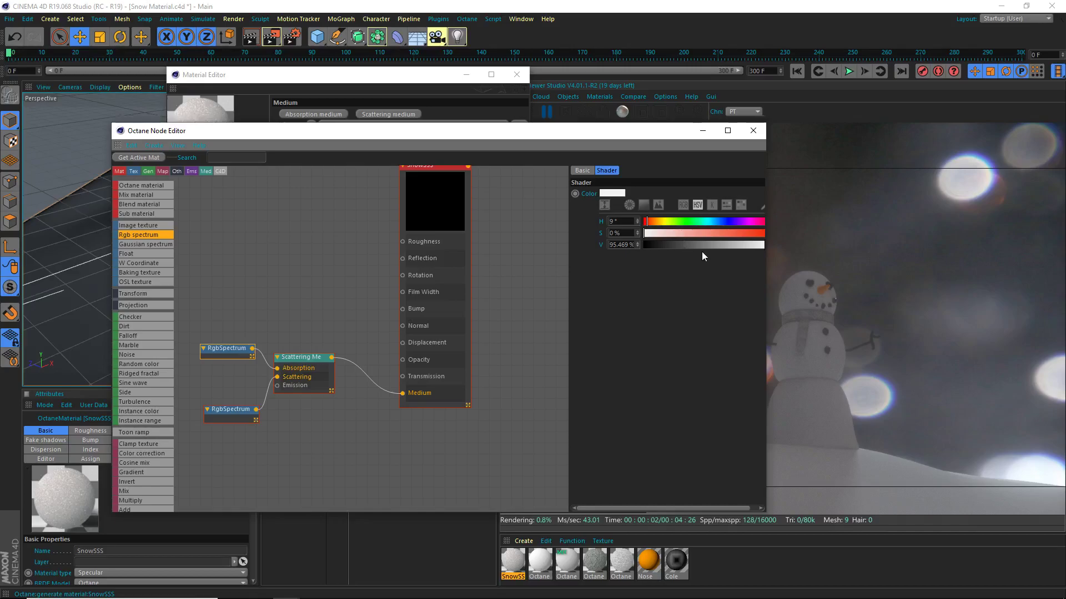
drag(704, 223, 704, 227)
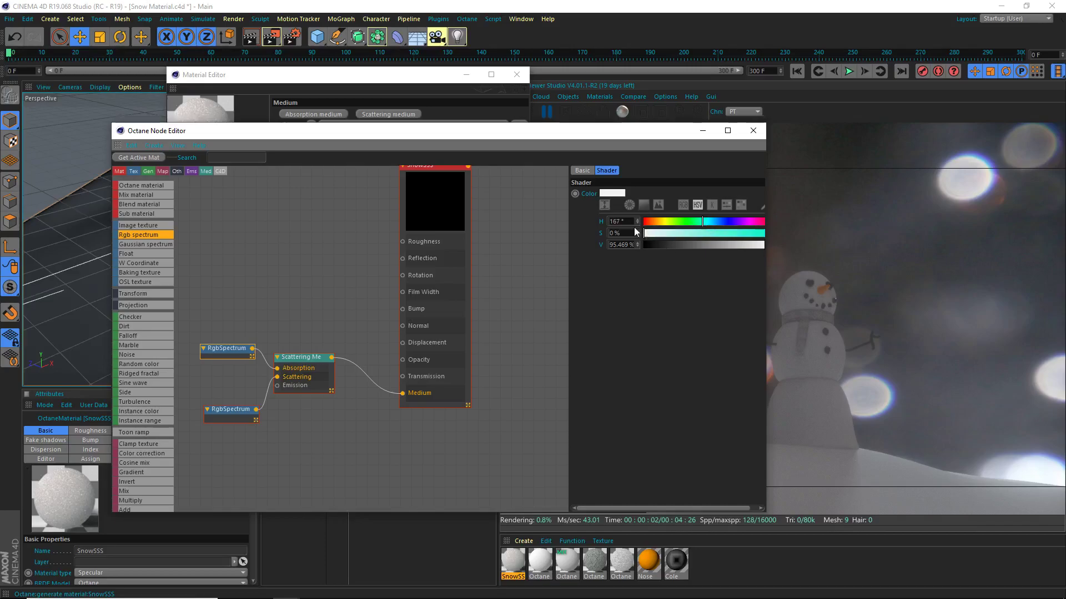
double_click(614, 233)
text(0.5)
key(Return)
key(ctrl+s)
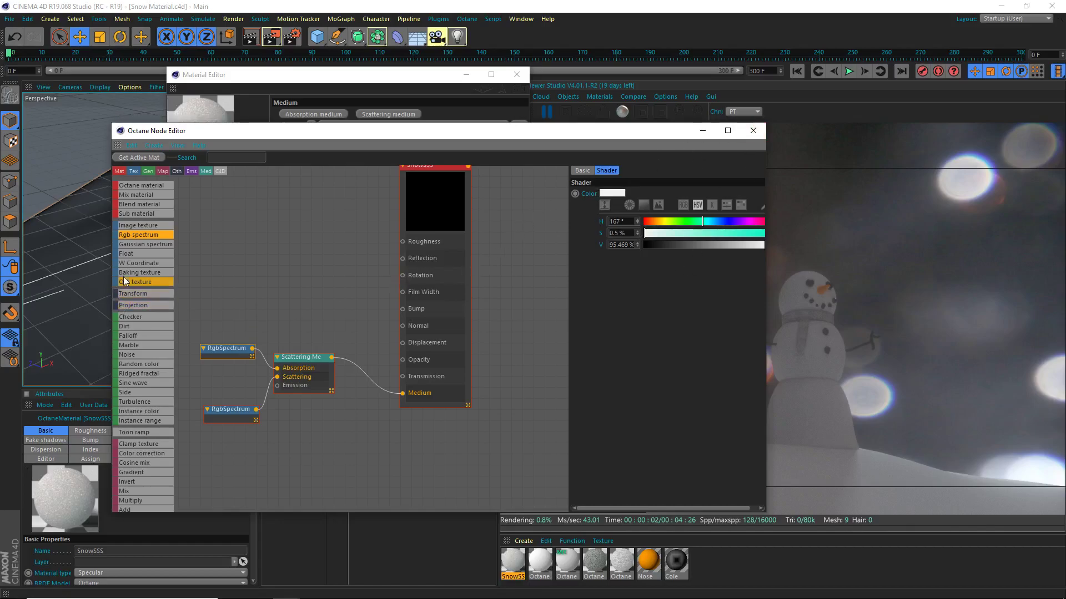
- Add a third RgbSpectrum node and wire it into SnowSSS's Transmission
drag(245, 298, 296, 309)
click(319, 312)
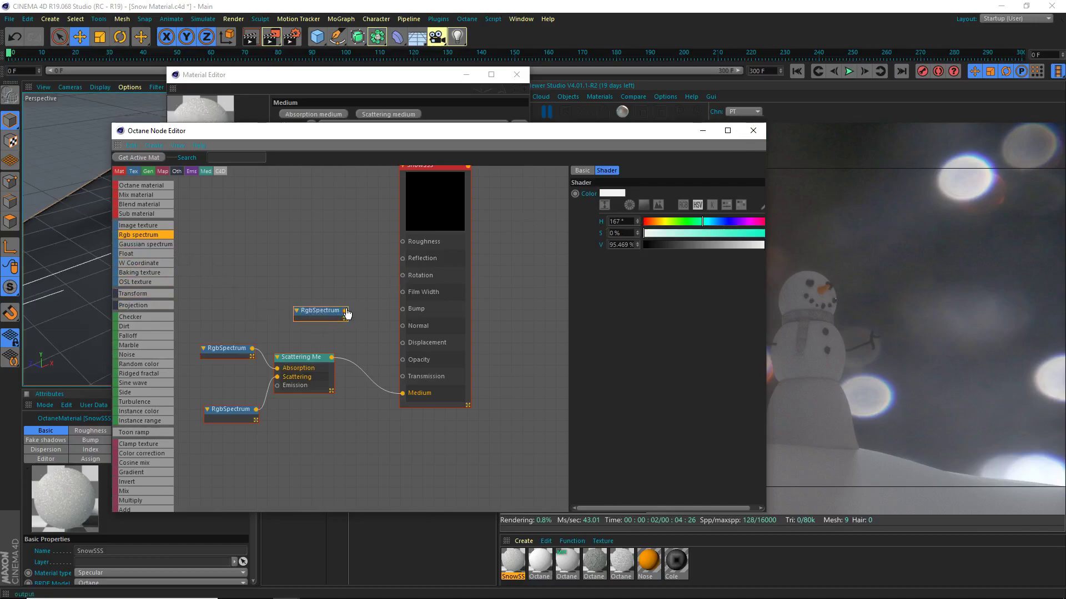
drag(345, 311, 403, 377)
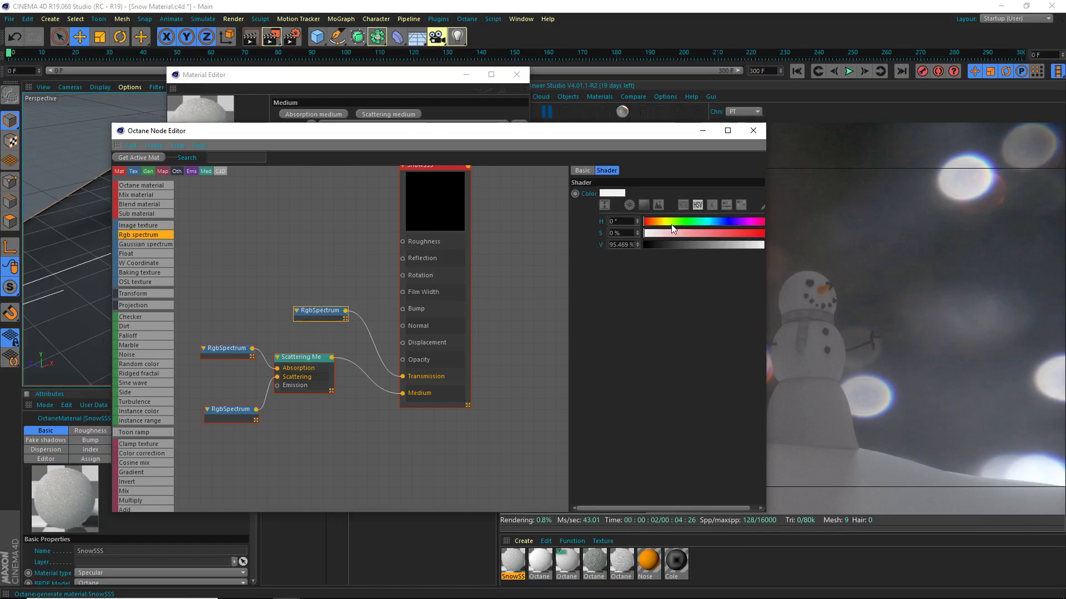
- Make the Transmission colour a very pale cyan with hue 173° and saturation 2%
click(614, 222)
text(173)
key(Tab)
text(2)
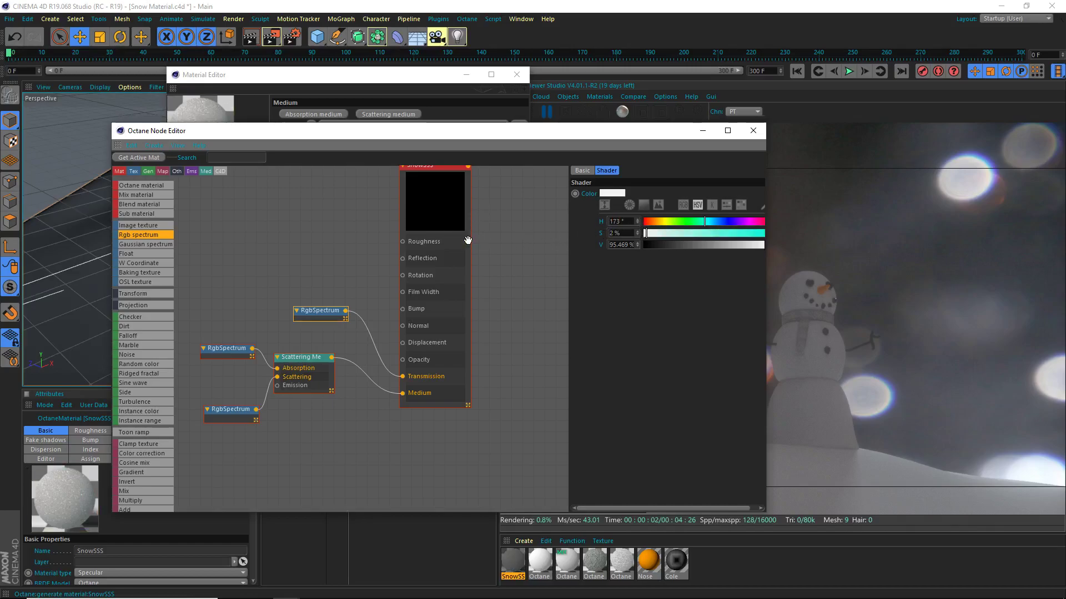
key(Return)
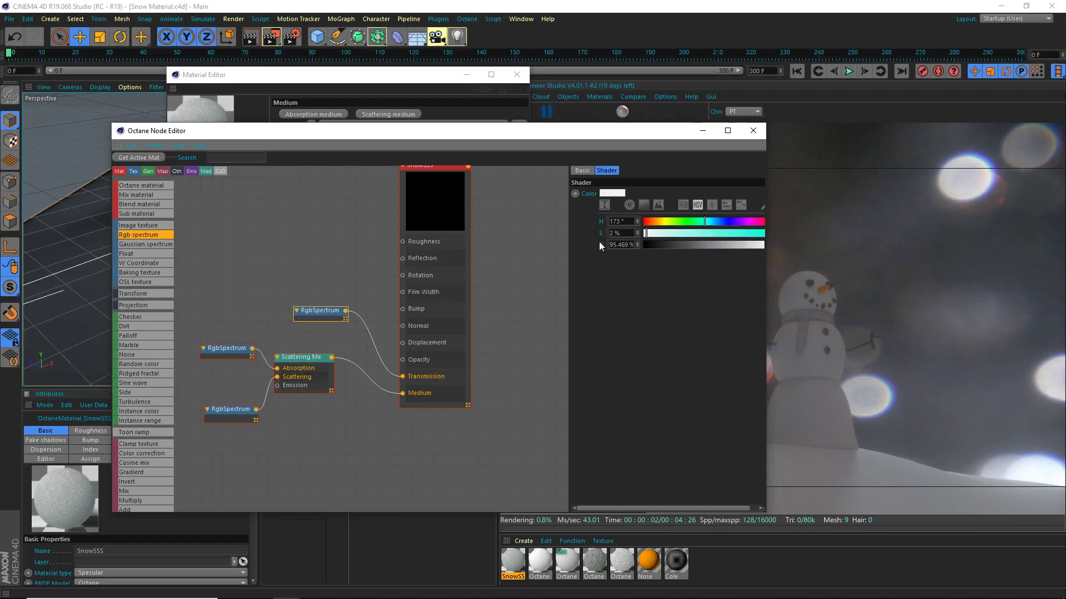
- Give the Scattering Medium a Density of 4 and a Volume Step Length of 7
middle_drag(397, 316, 404, 376)
click(420, 335)
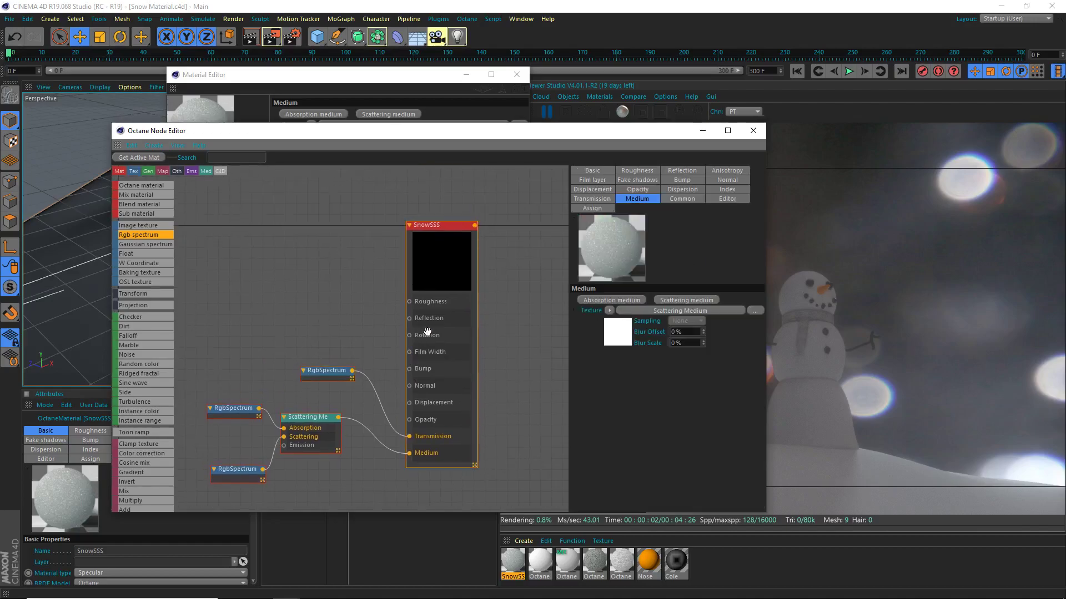
click(307, 416)
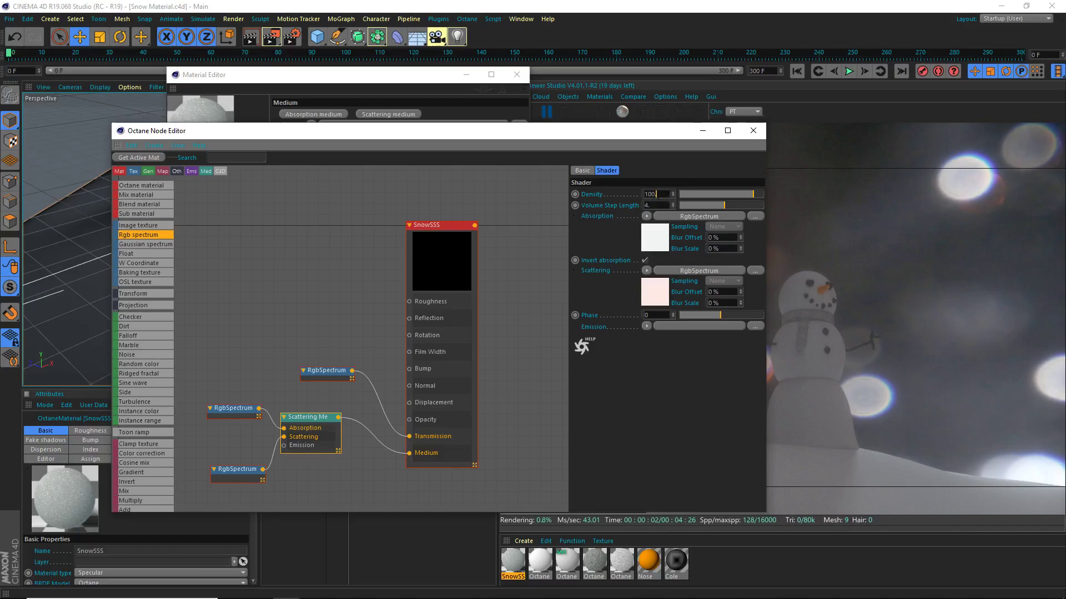
key(Return)
text(7)
key(Tab)
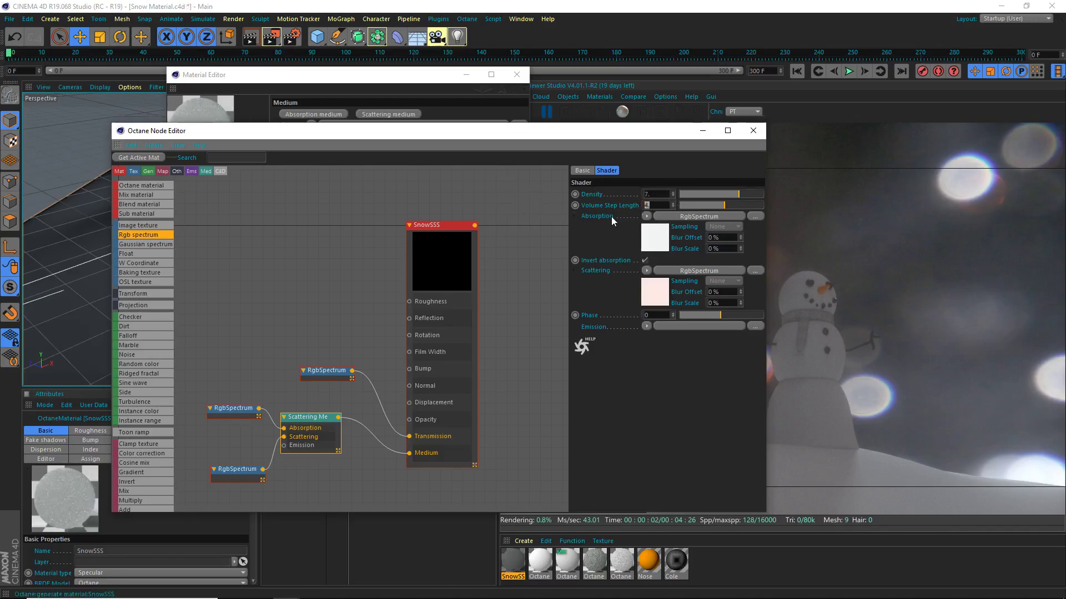
text(7)
double_click(660, 195)
text(4)
key(Return)
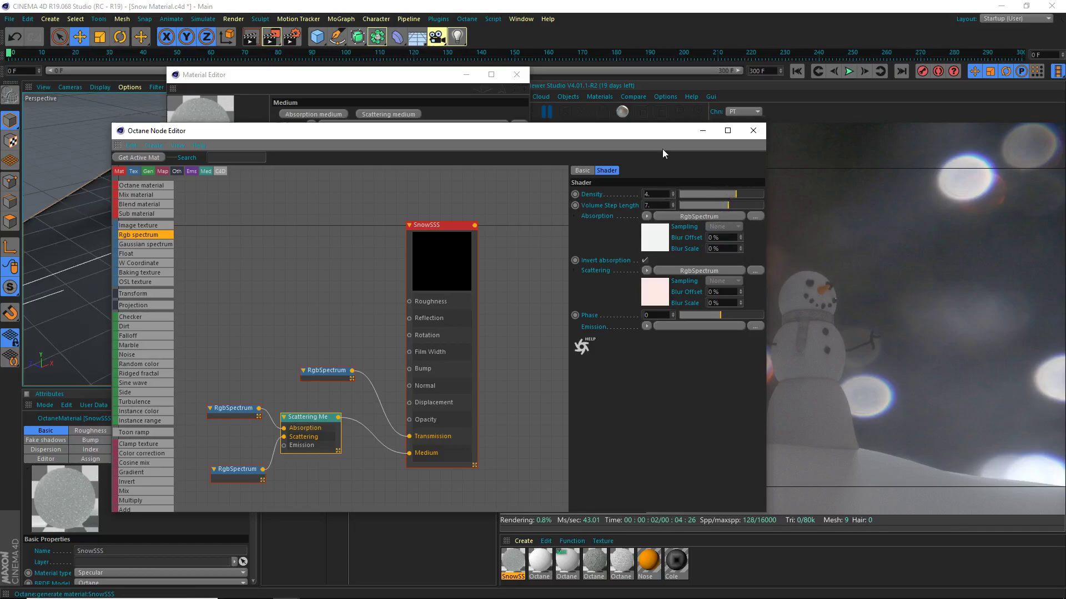
drag(662, 150, 802, 237)
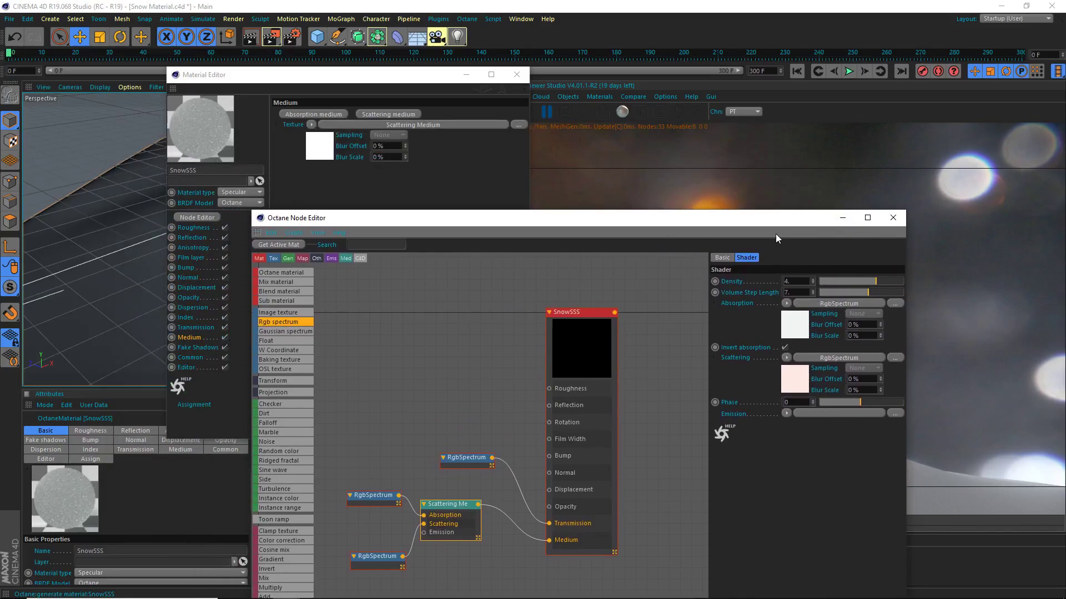
- Close both material editors and drag SnowSSS onto the SnowBalls object to render snow
drag(535, 219, 438, 158)
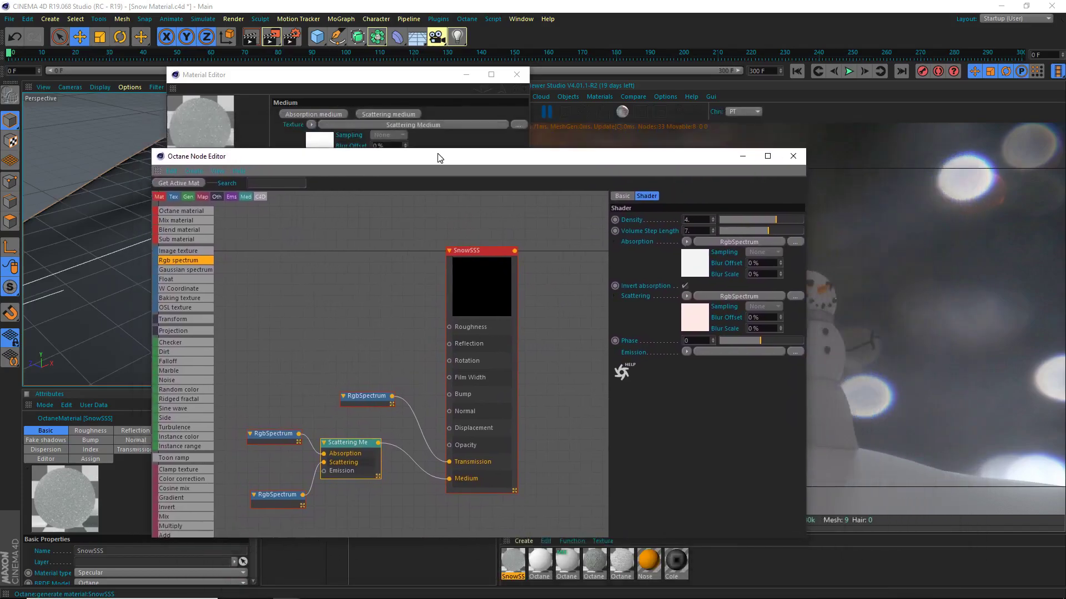
click(793, 156)
click(517, 75)
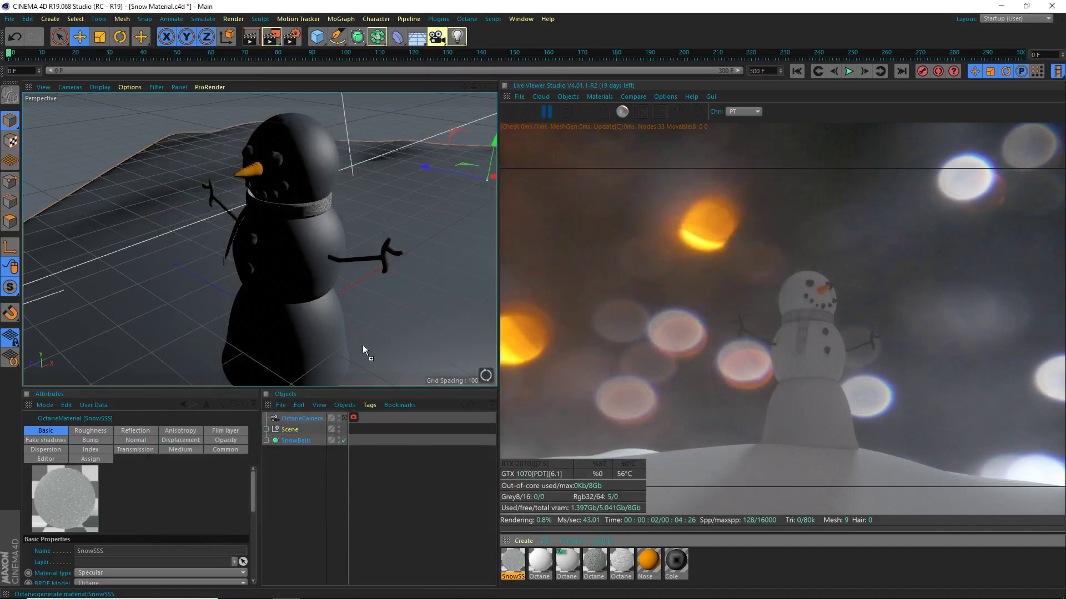
drag(363, 349, 298, 306)
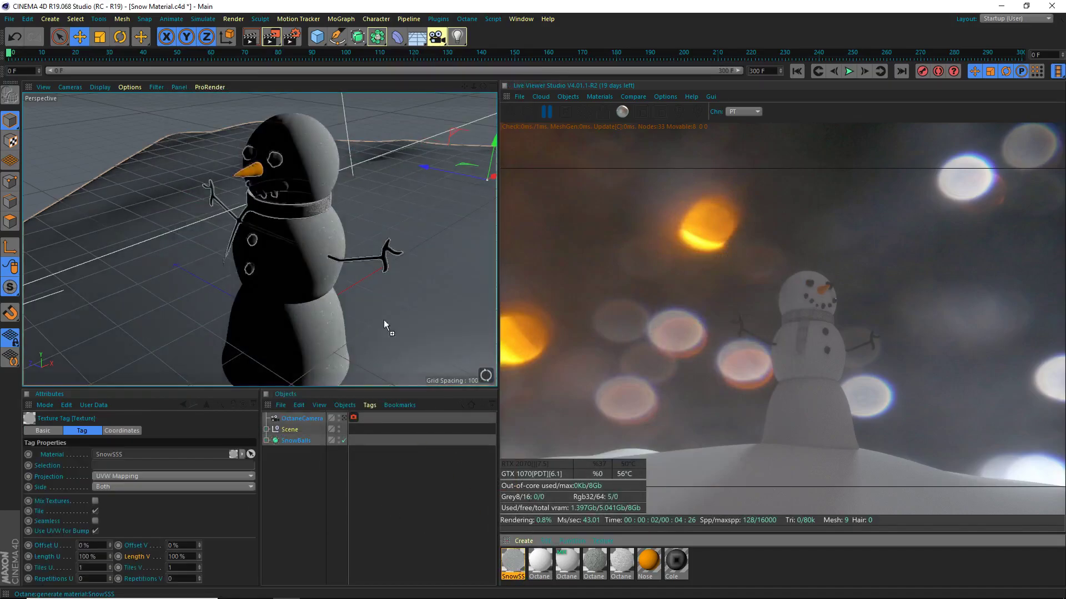
click(505, 113)
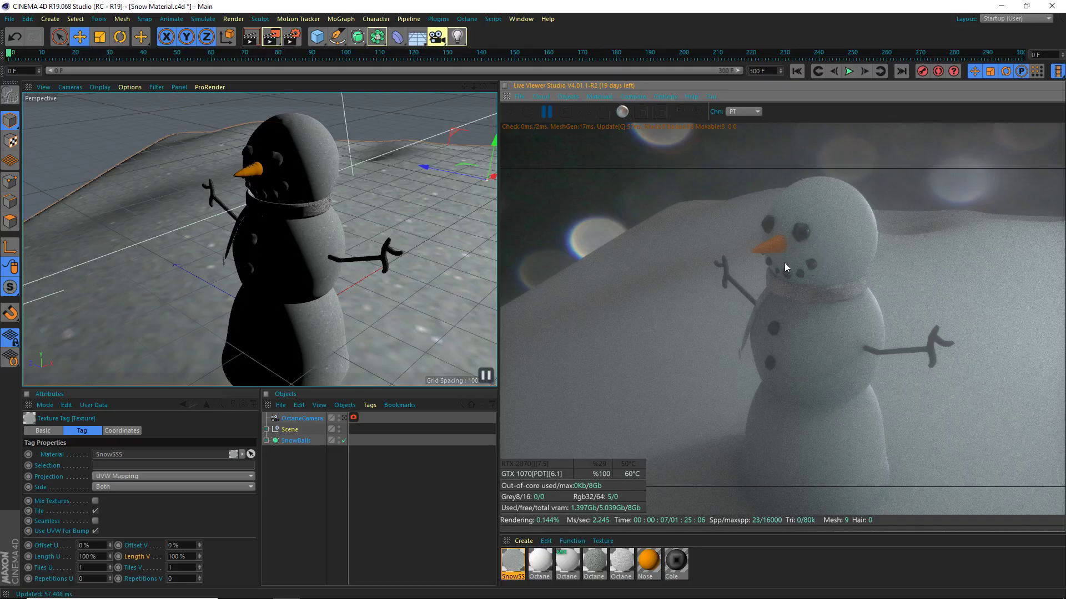
- Read pixel colours on the snowman's face, head and body, then select Octane Material.2
drag(786, 262, 800, 247)
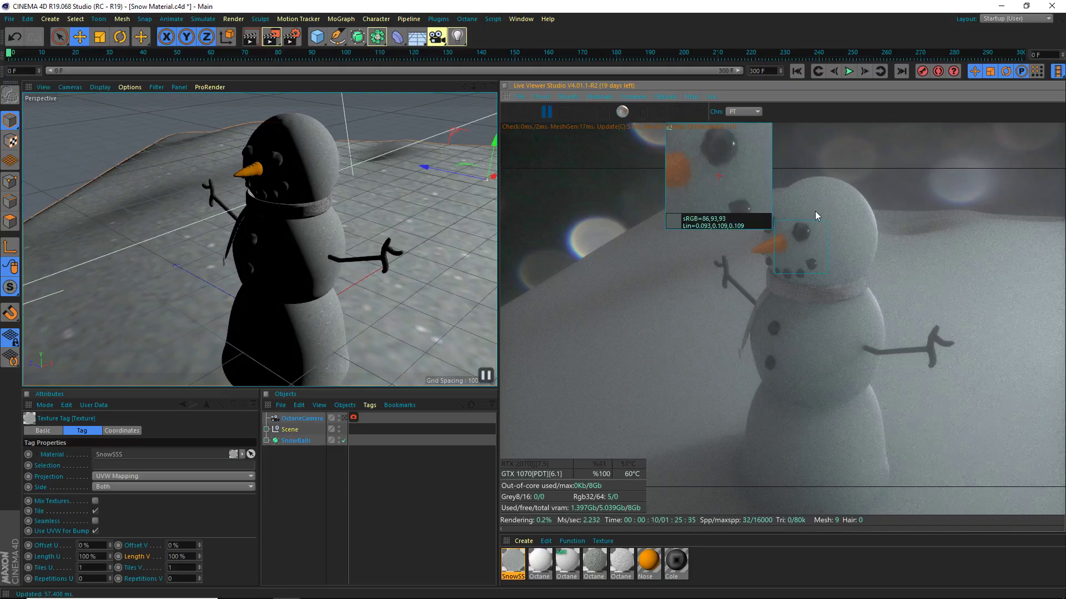
drag(868, 210, 855, 216)
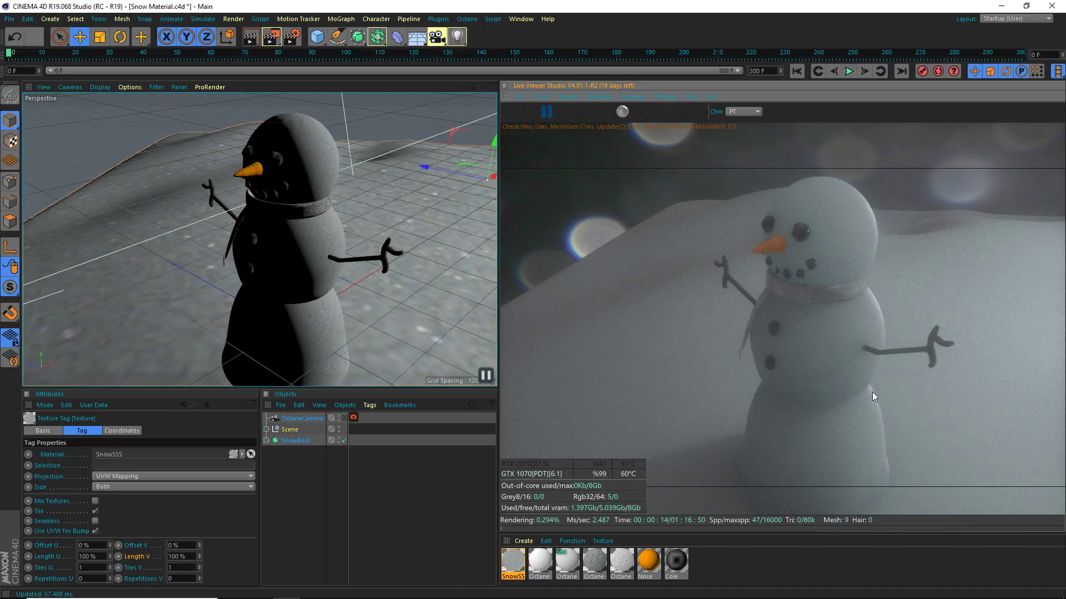
click(793, 326)
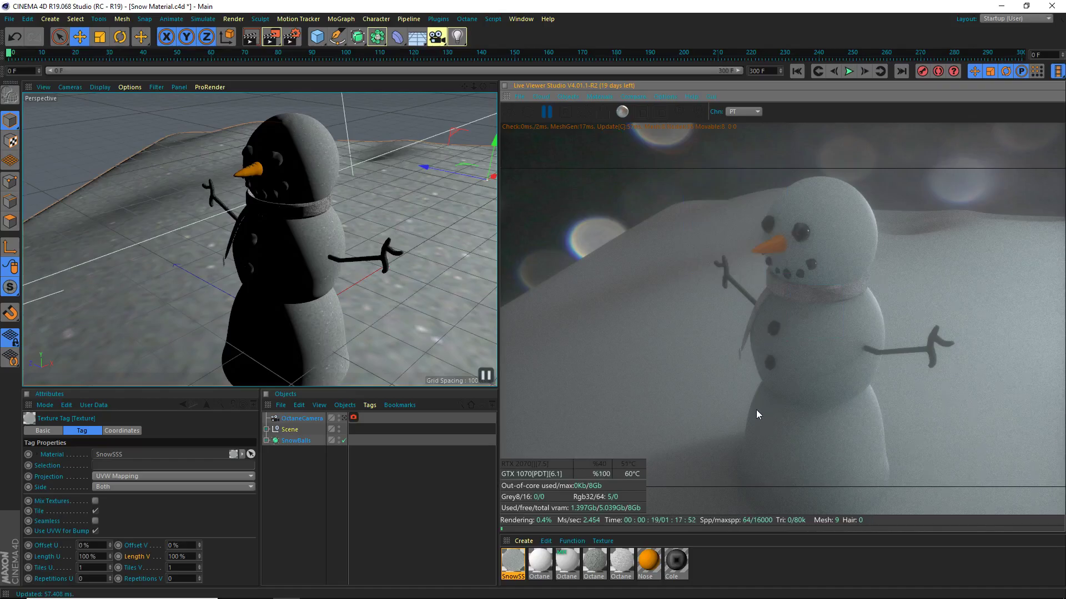
click(759, 439)
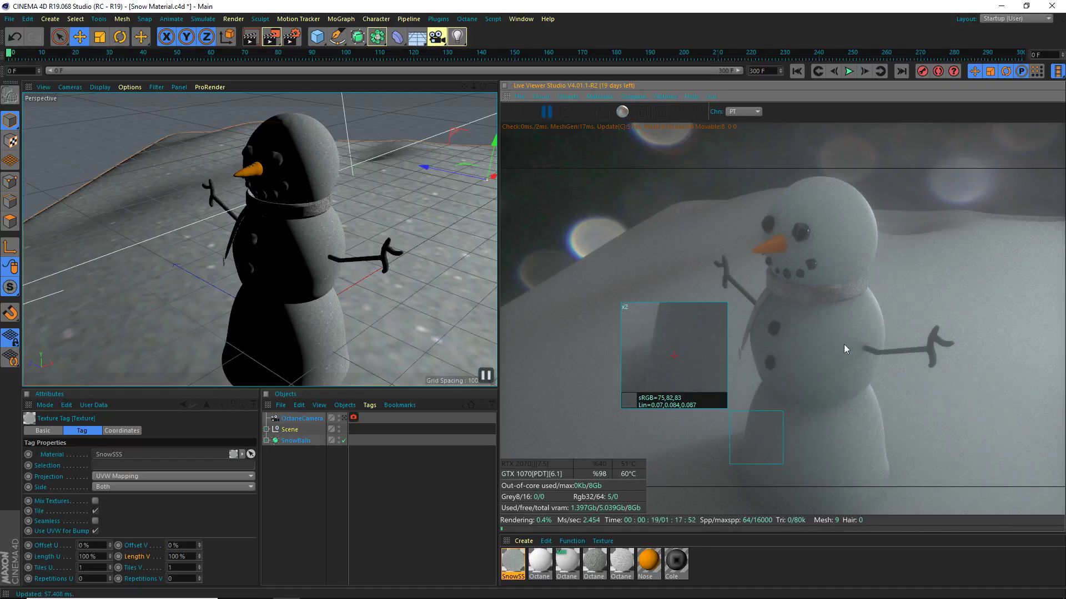
click(764, 442)
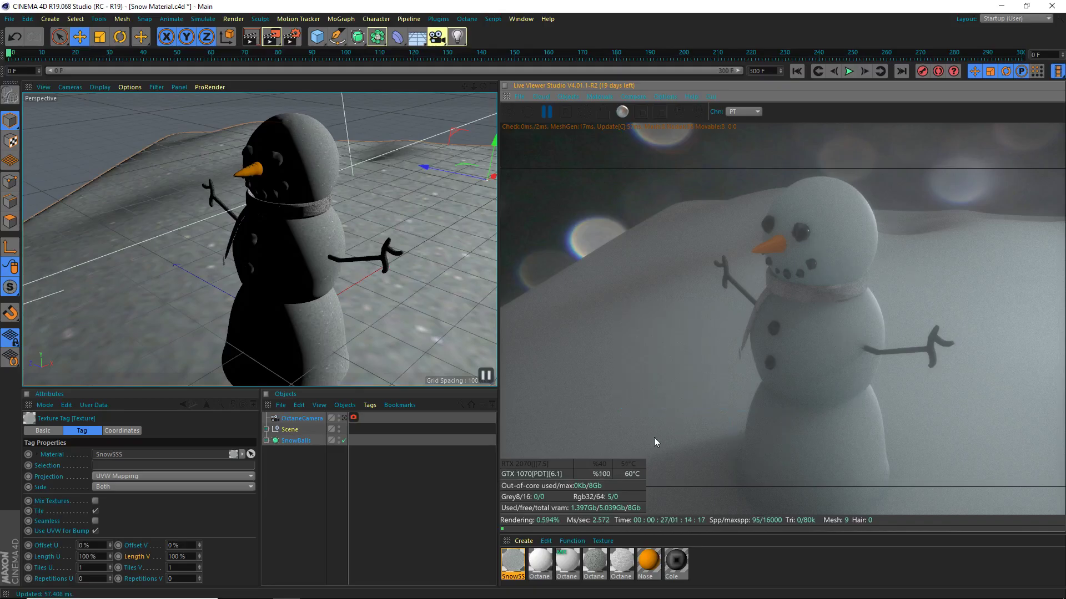
click(543, 564)
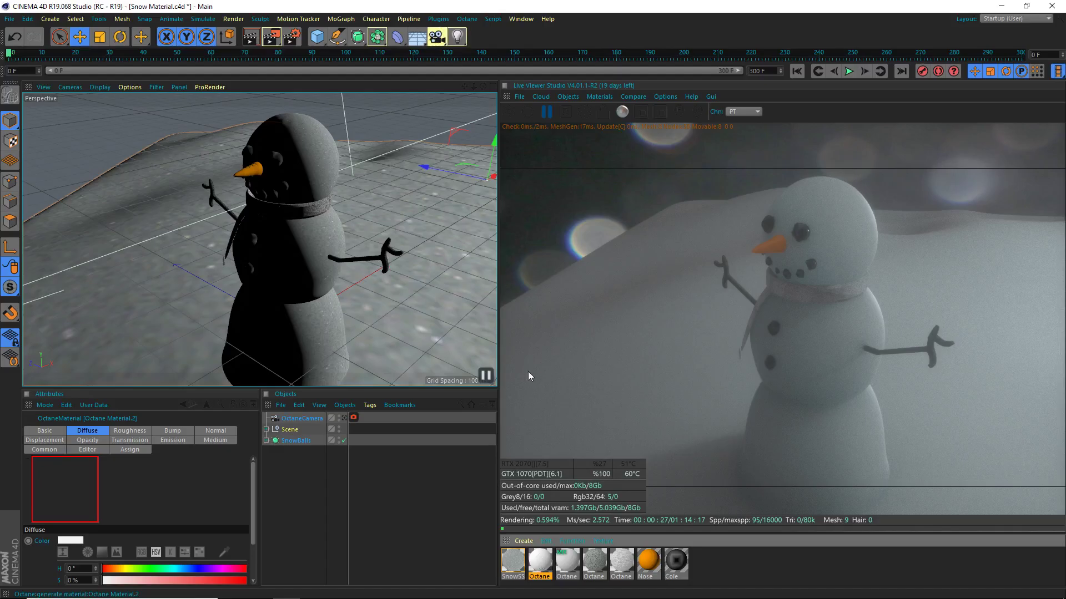
- Rename Octane Material.2 to SnowReflections and make it a Glossy material
double_click(539, 562)
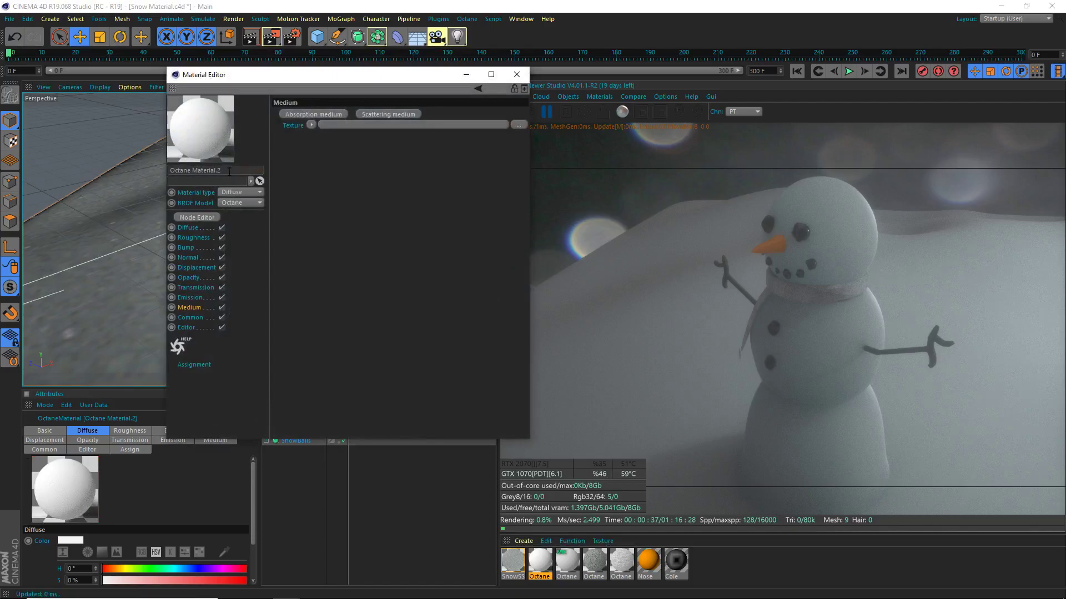
click(229, 172)
text(SnowR)
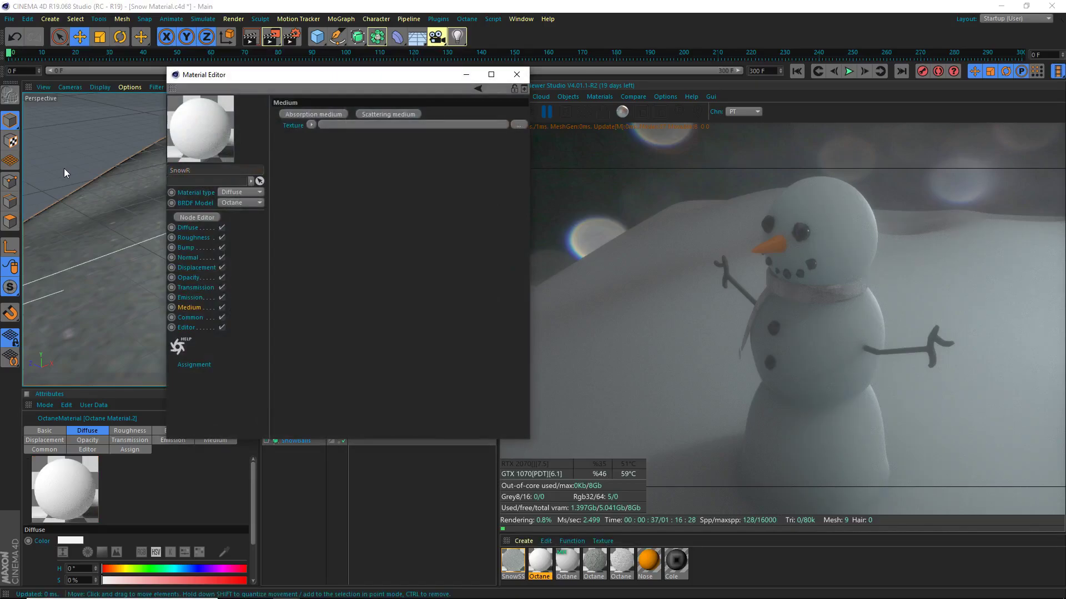
text(eflections)
key(Return)
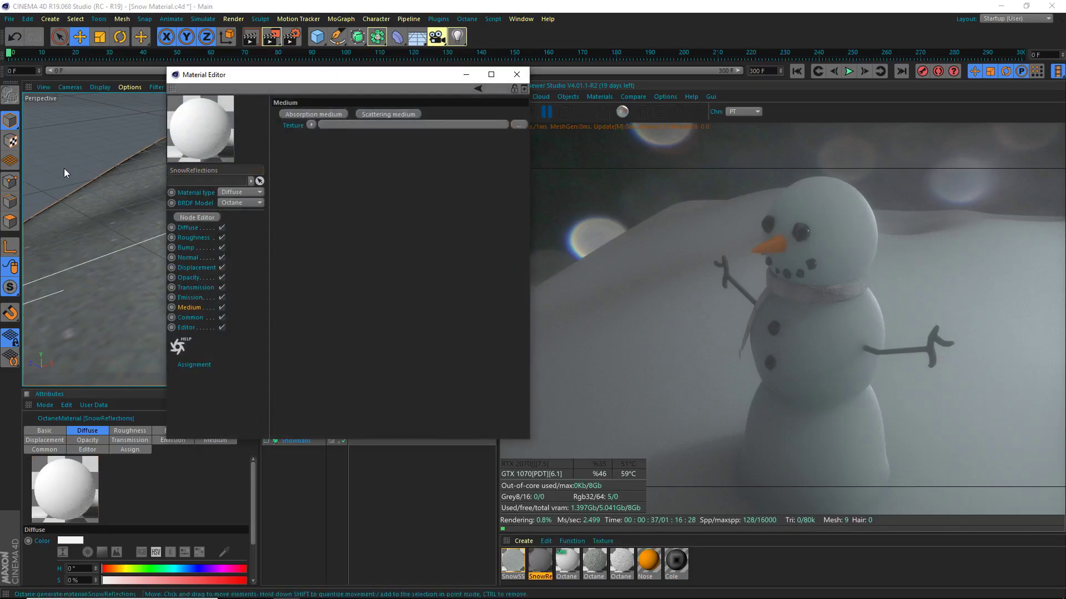
click(239, 192)
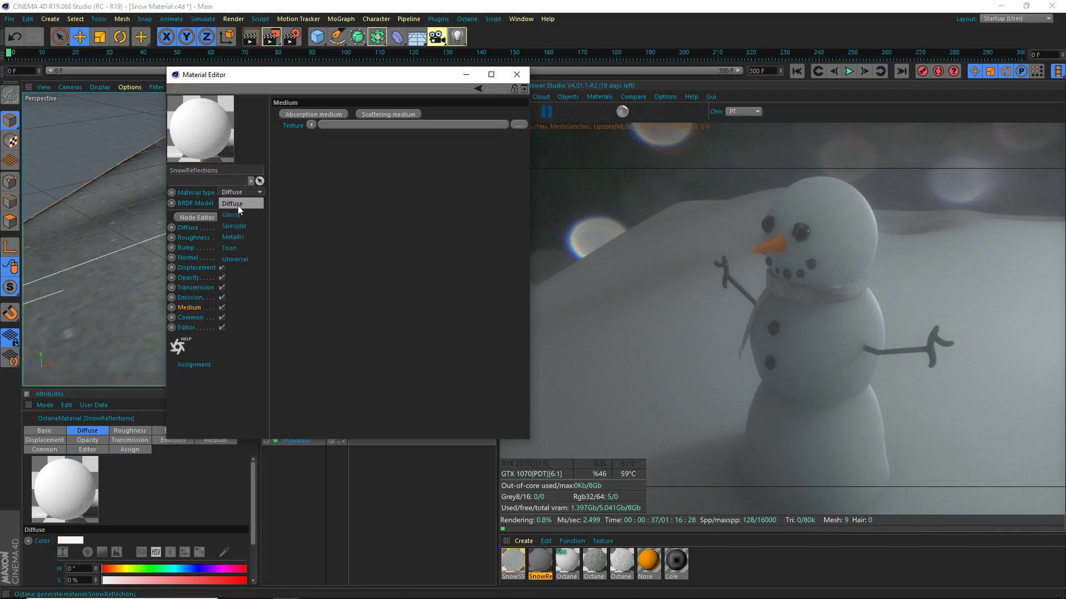
click(237, 204)
- Set SnowReflections' index to 1.35 and its BRDF model to Ward
click(188, 327)
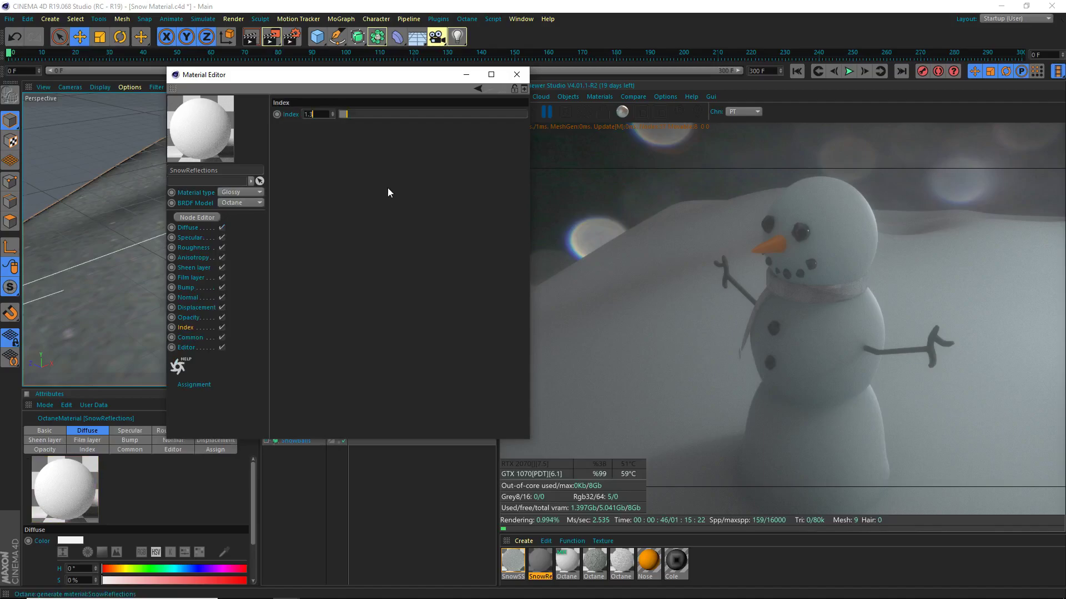
text(5)
key(Return)
key(ctrl+s)
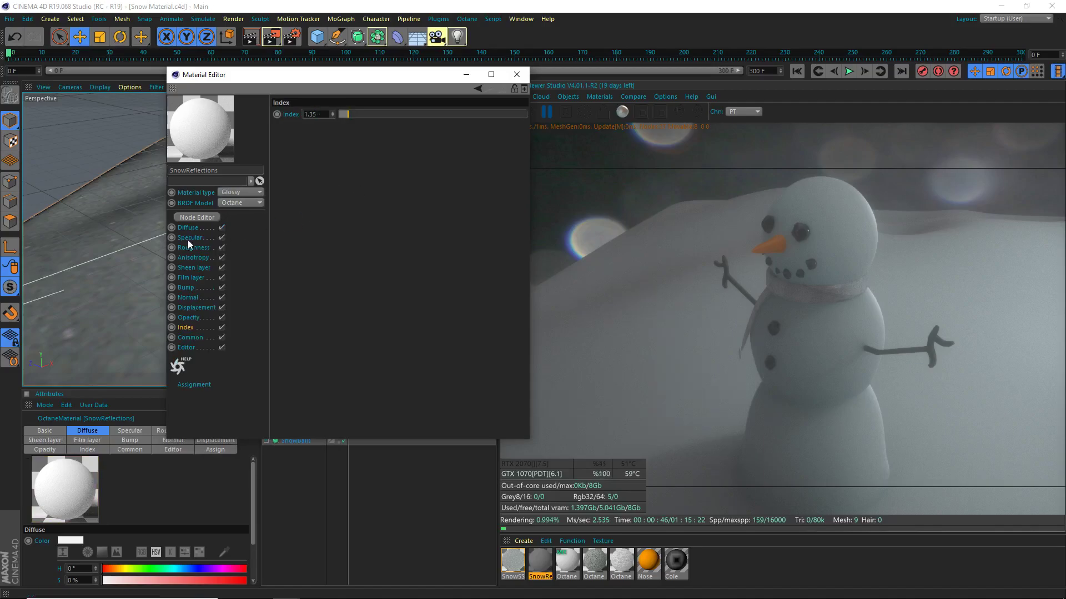
click(225, 205)
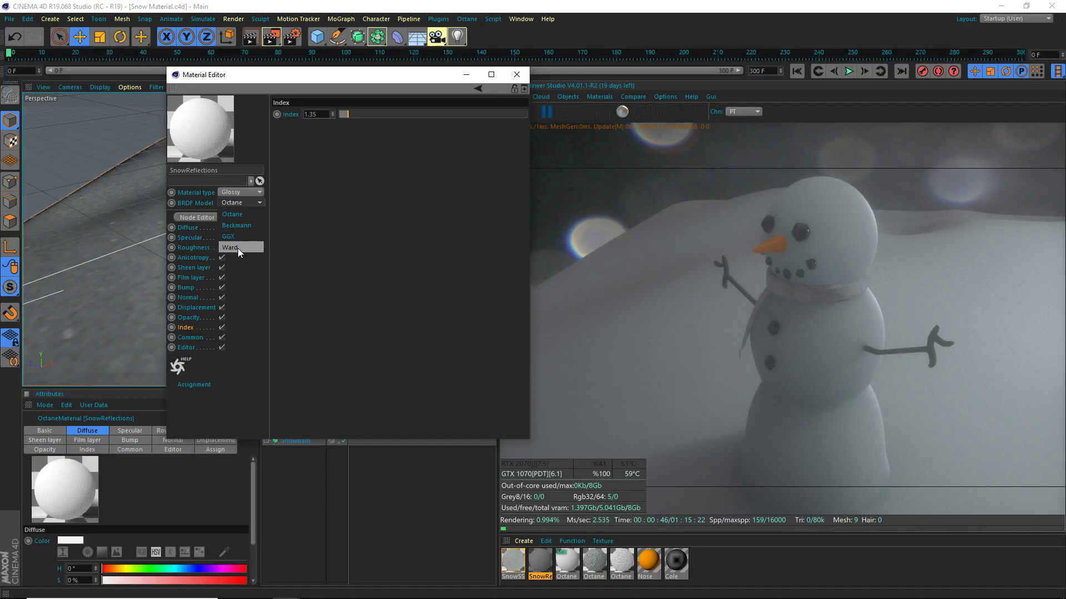
click(232, 215)
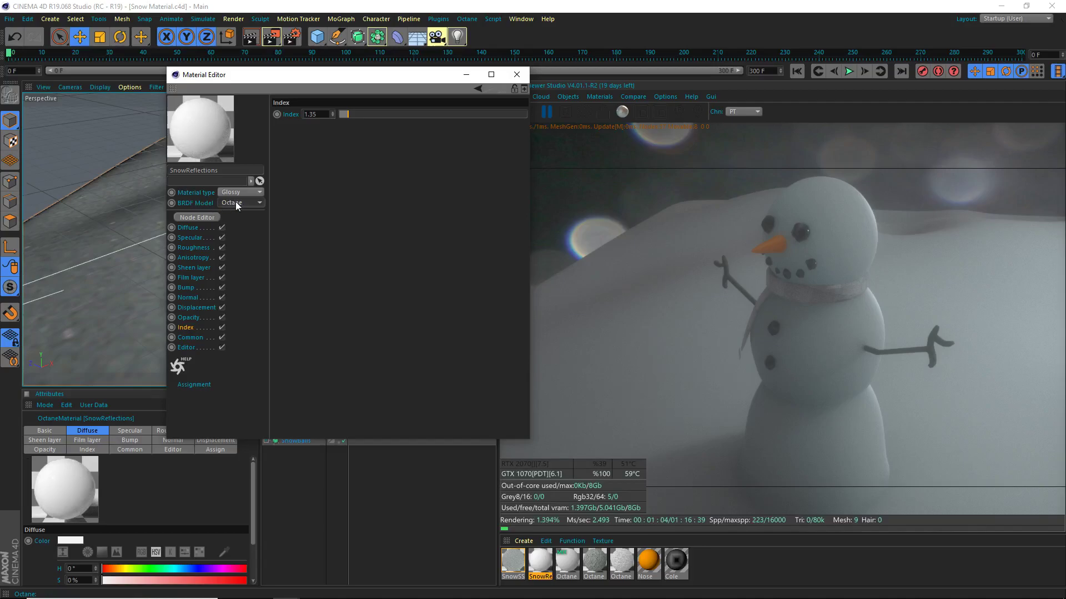
click(237, 205)
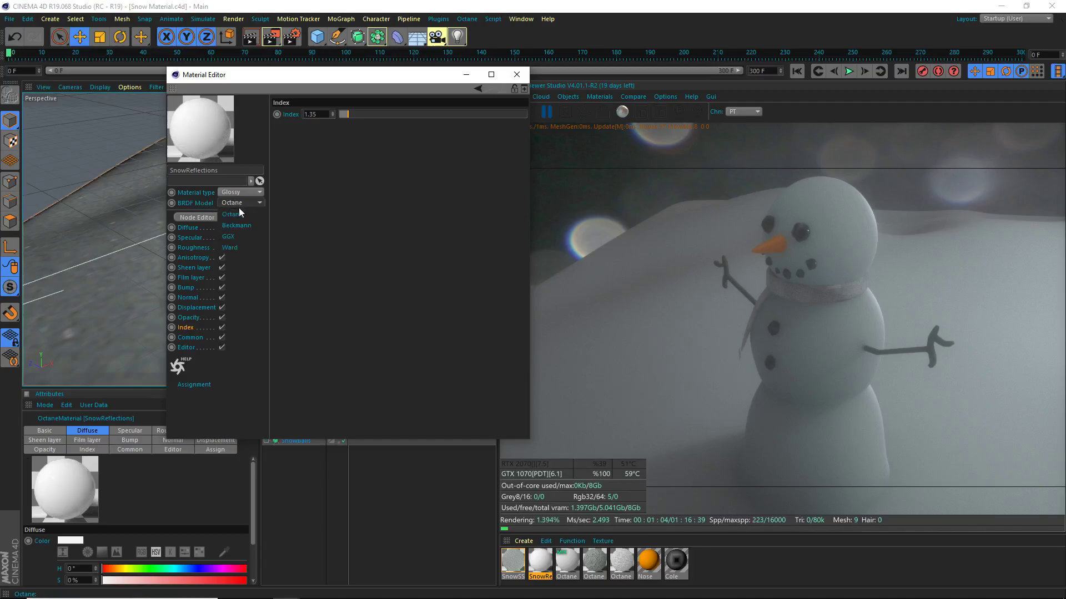
click(232, 248)
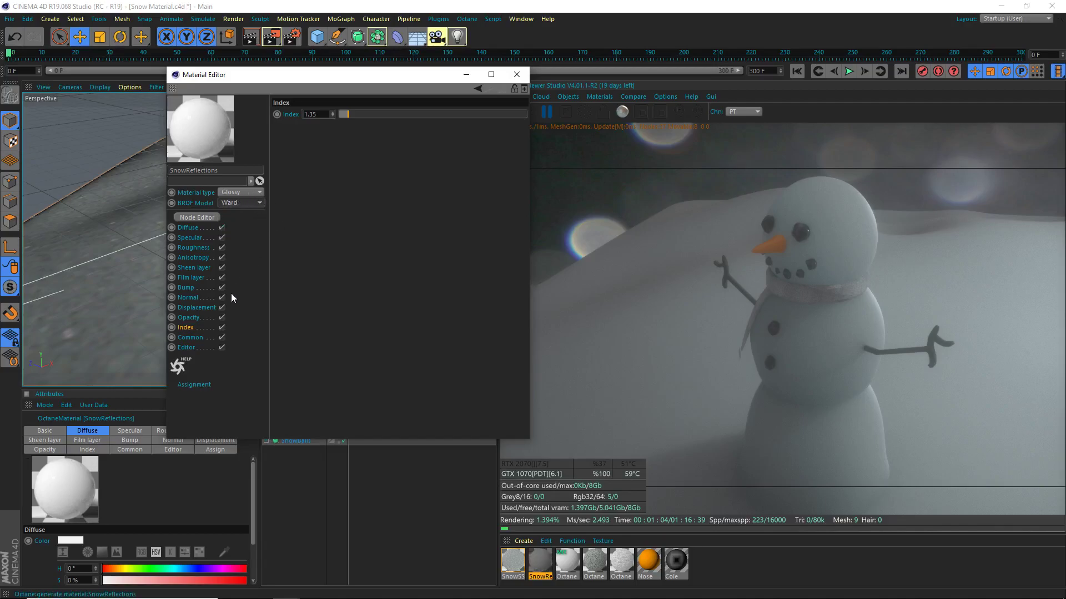
- Set the SnowReflections roughness to 0.2 and save the scene
click(195, 248)
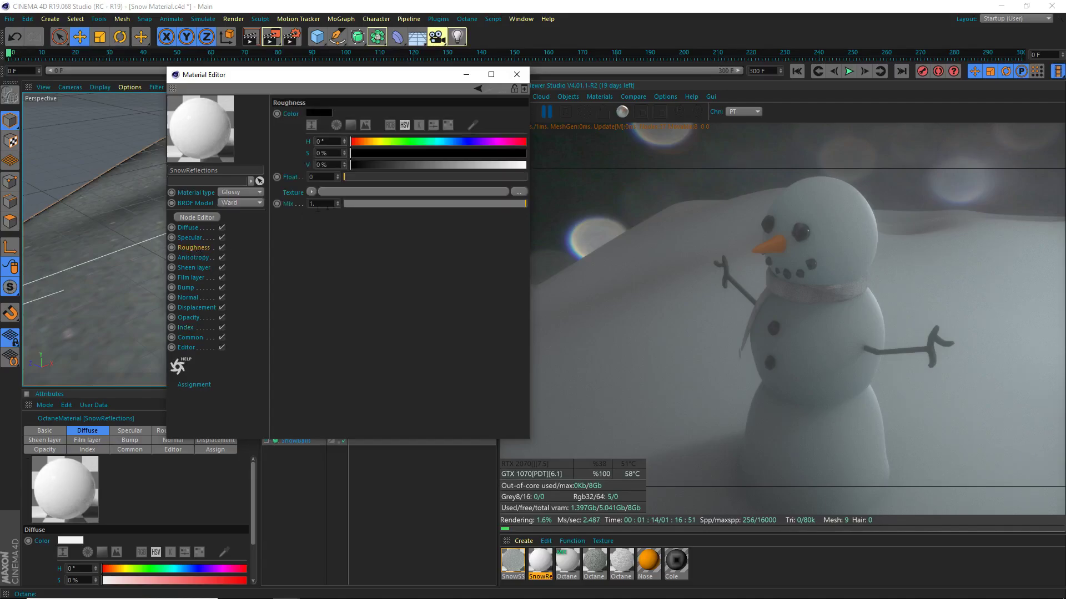
click(324, 177)
text(.3)
key(Return)
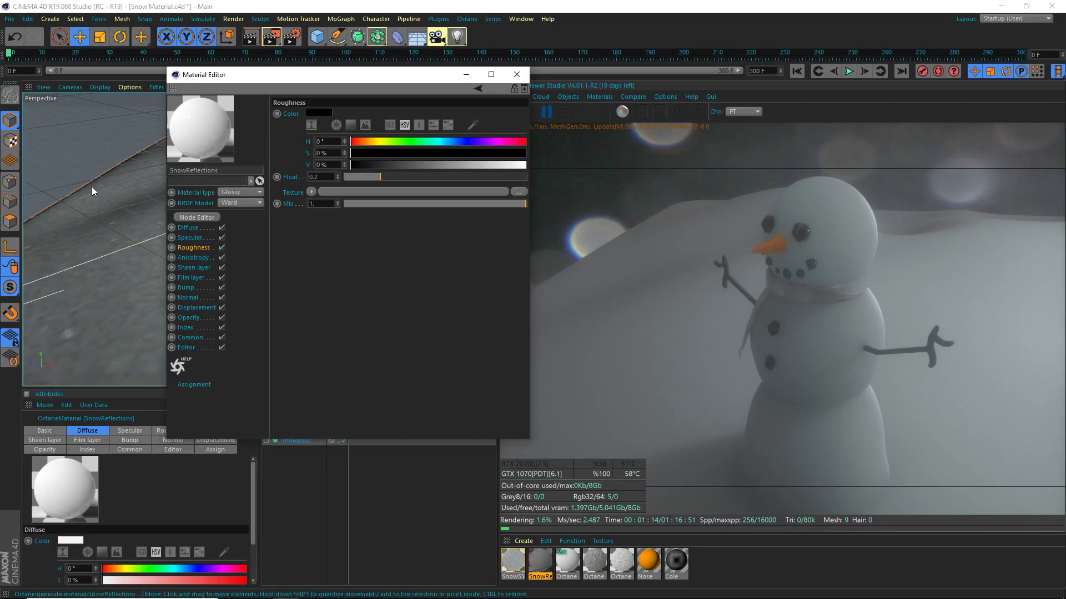
key(ctrl+s)
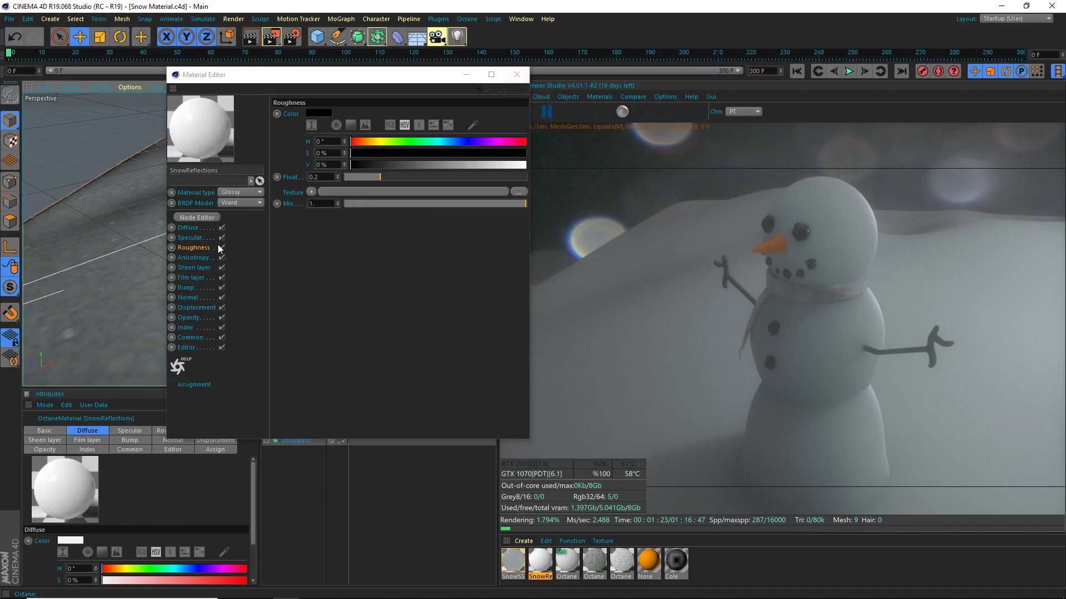
- Set the diffuse brightness to 97% and close the Material Editor
click(187, 228)
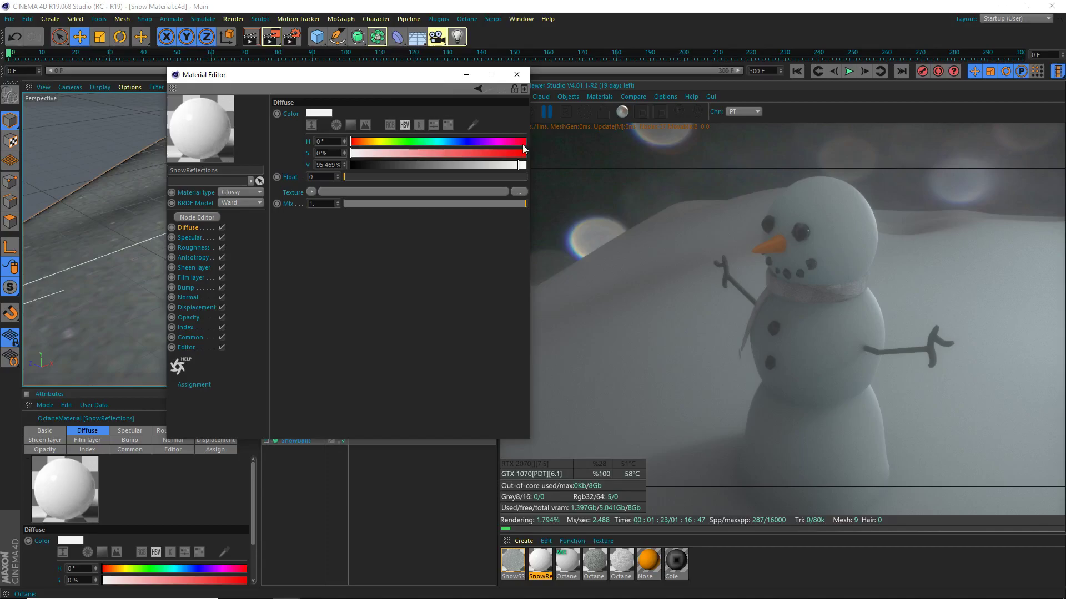
double_click(331, 165)
text(9)
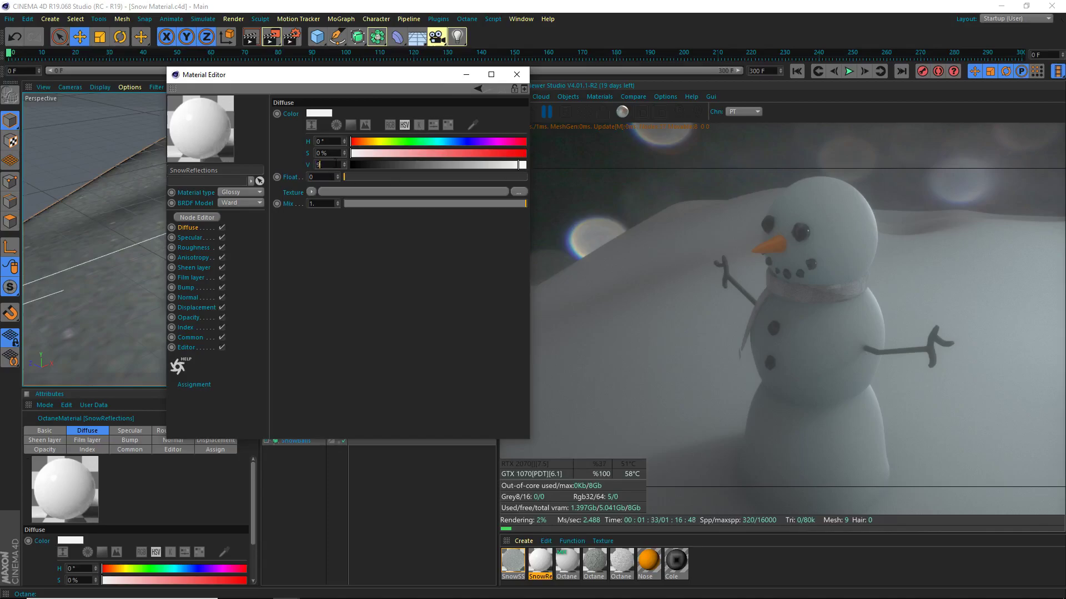
text(7)
key(Return)
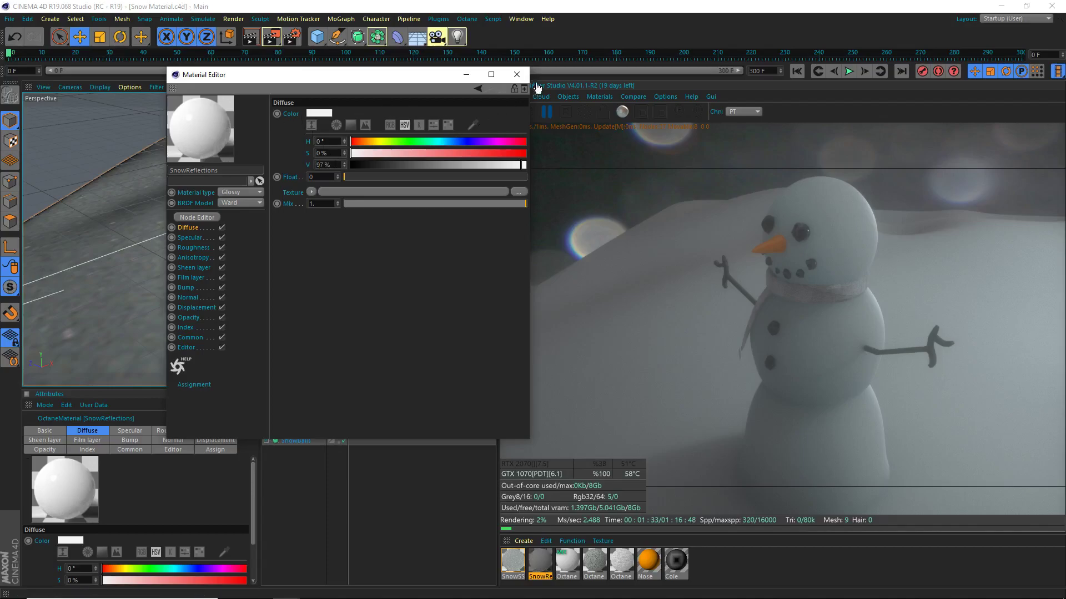
click(517, 74)
- Put SnowSSS in the mix's first material slot and SnowReflections in the second
click(566, 561)
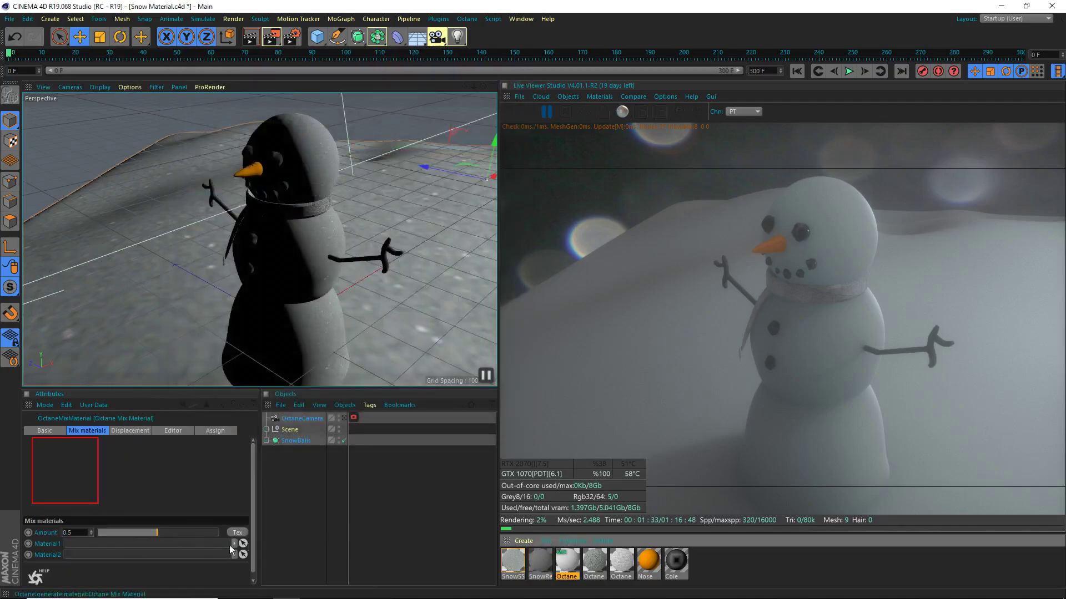
click(513, 561)
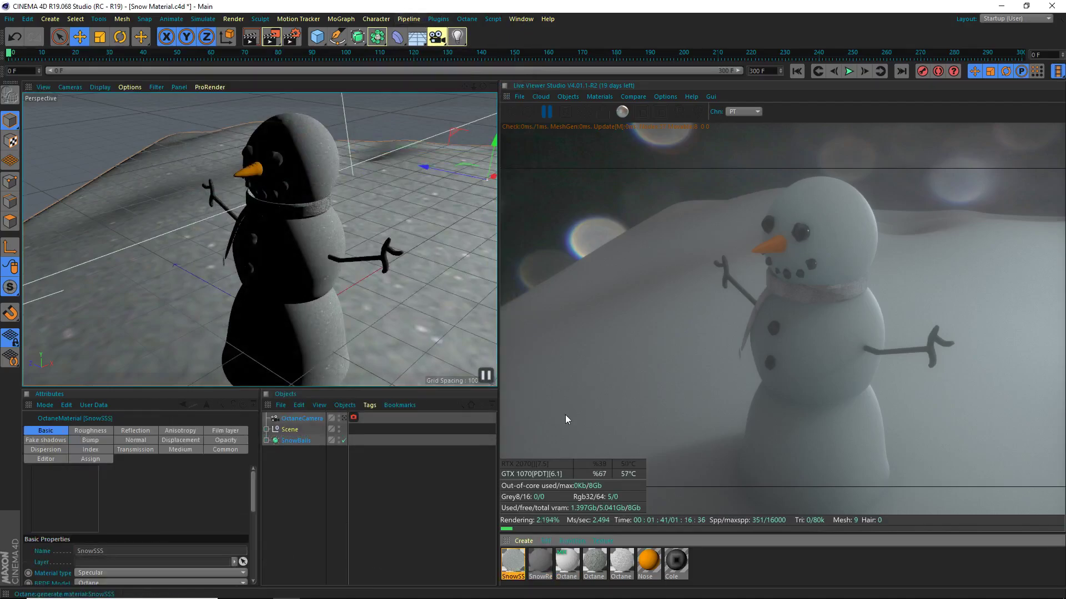
click(567, 562)
drag(513, 561, 122, 545)
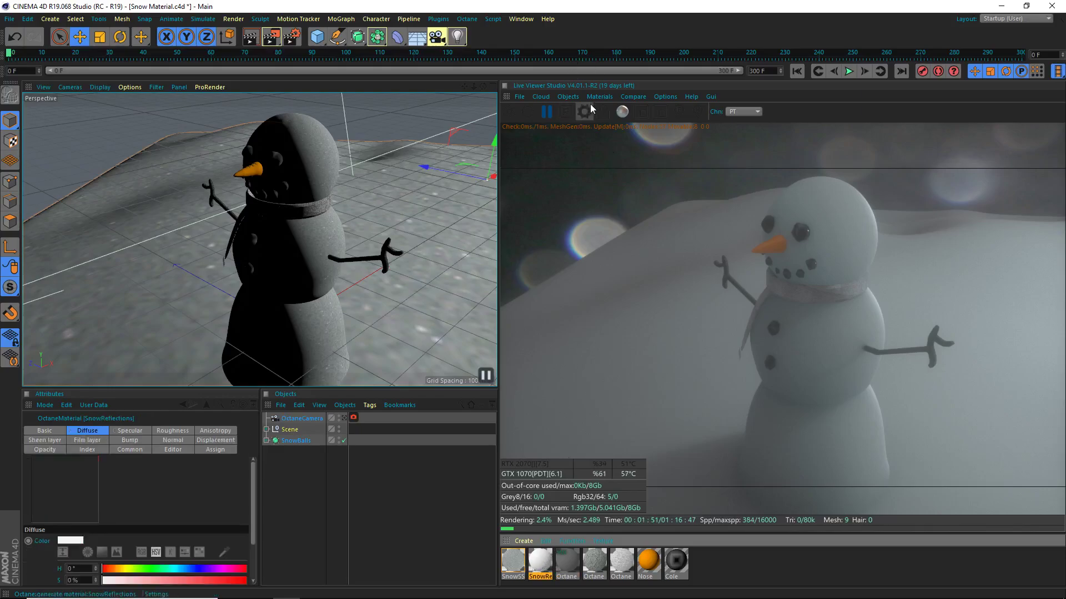
click(573, 562)
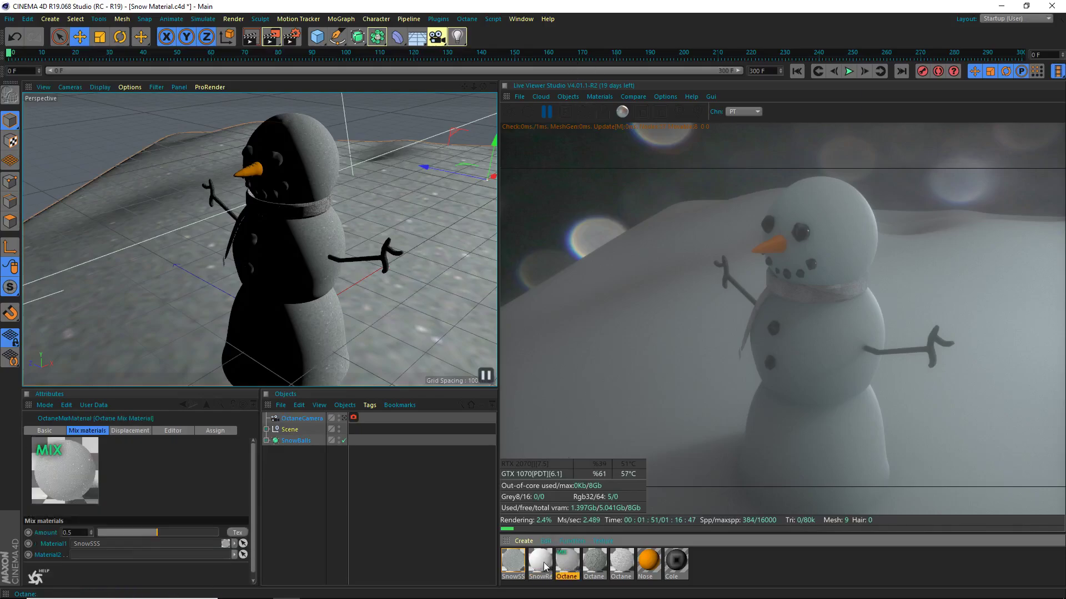
drag(544, 562, 84, 555)
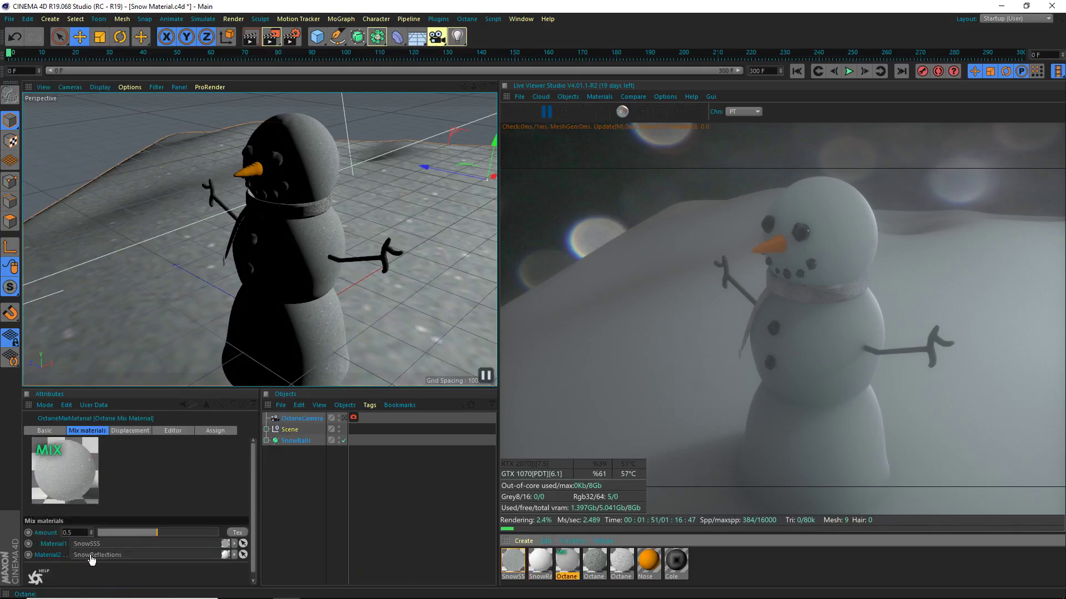
- Set the mix amount to 0.95 and apply the mix material to SnowBalls
click(109, 531)
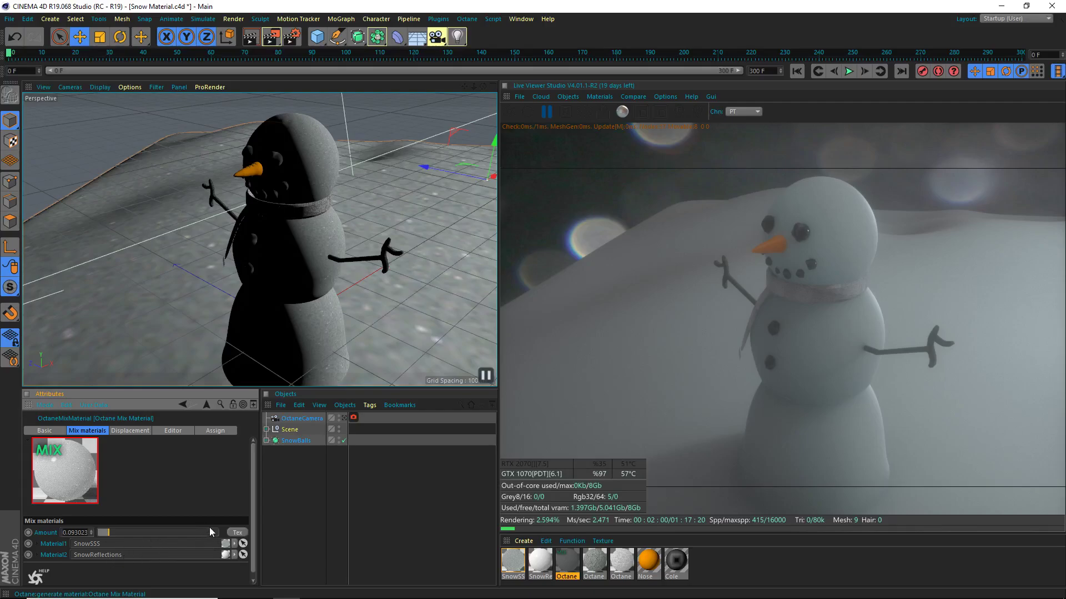
drag(211, 532, 185, 547)
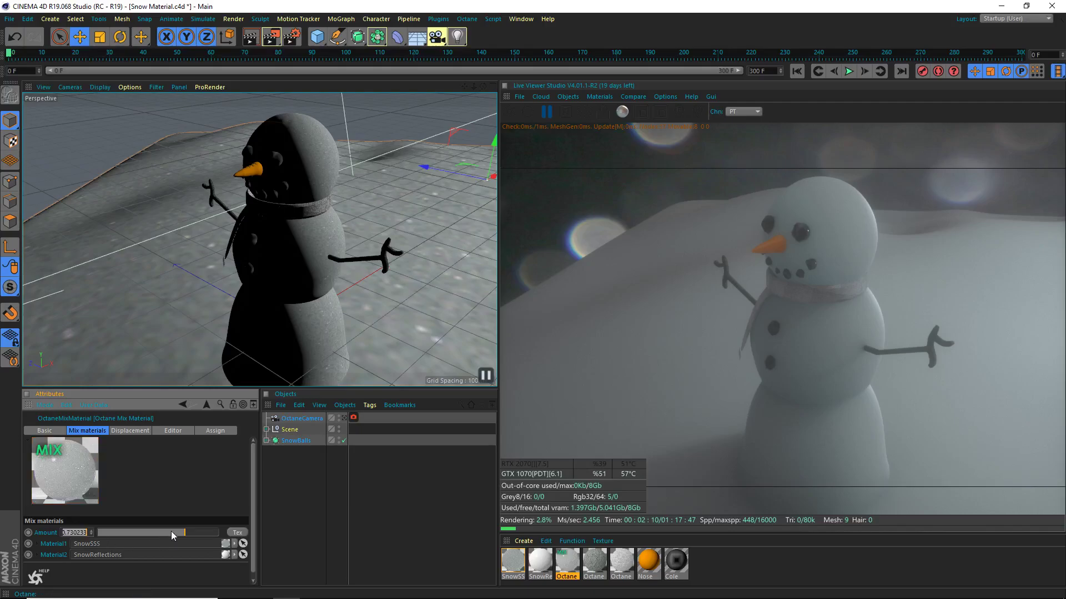
text(0.95)
key(Return)
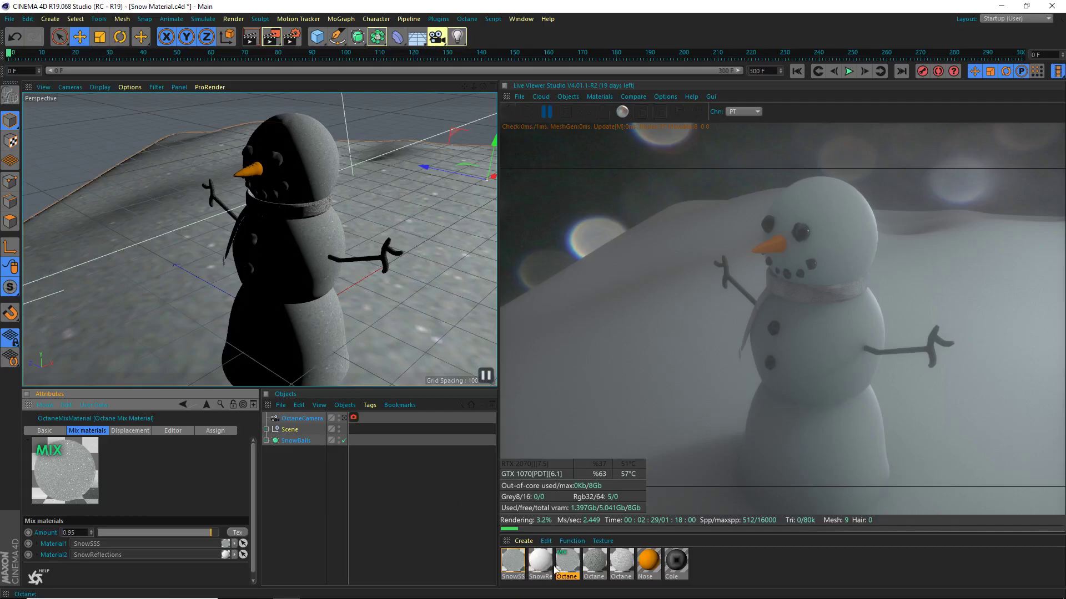
drag(565, 568, 657, 408)
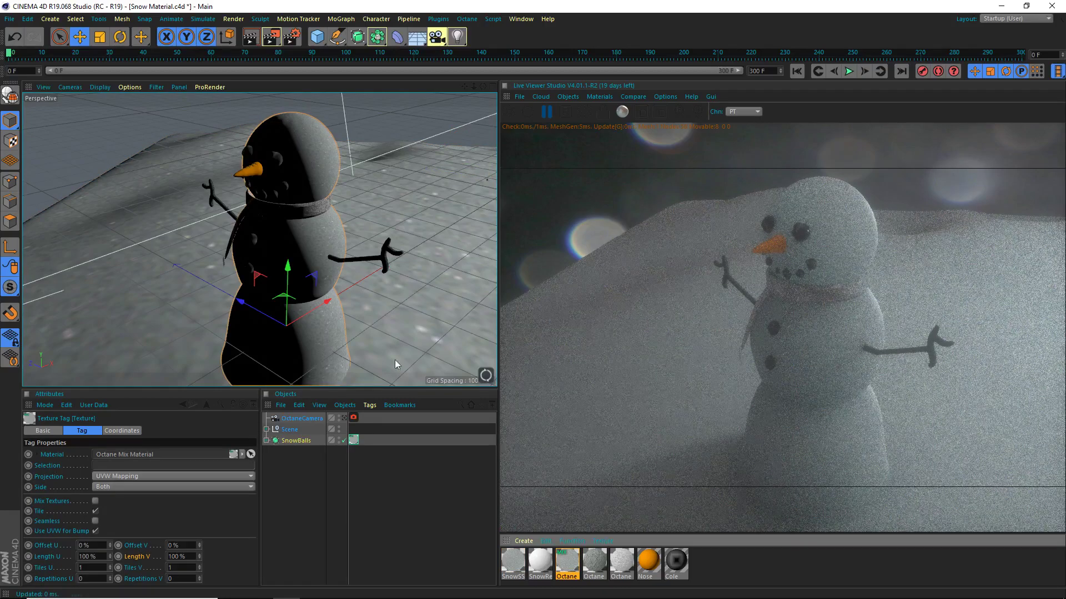
- Delete the extra material tag from Snow-Man inside SnowBalls
click(266, 441)
click(378, 449)
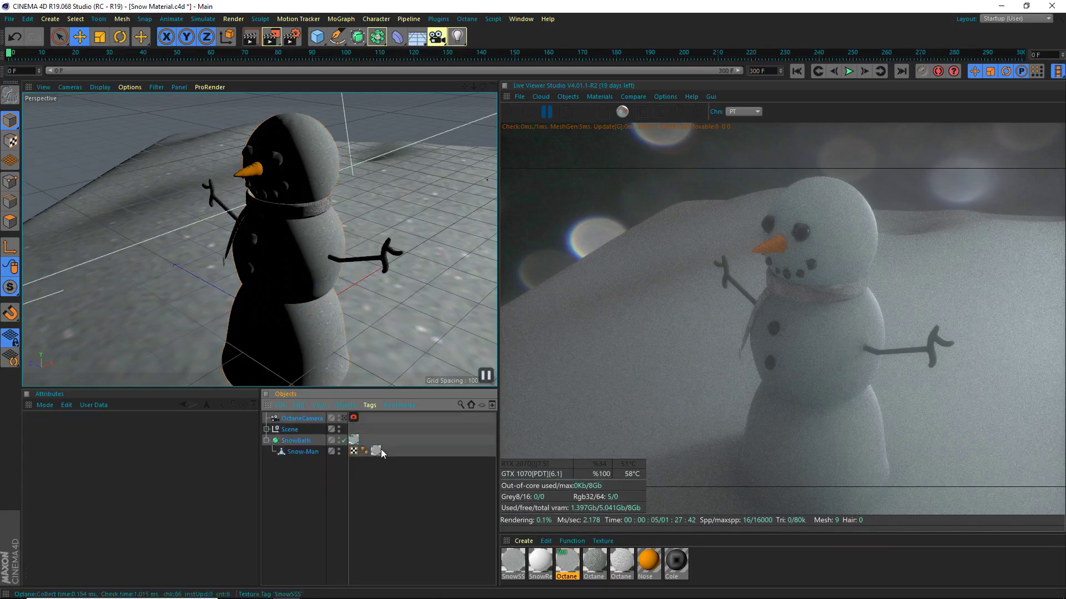
key(Delete)
click(266, 441)
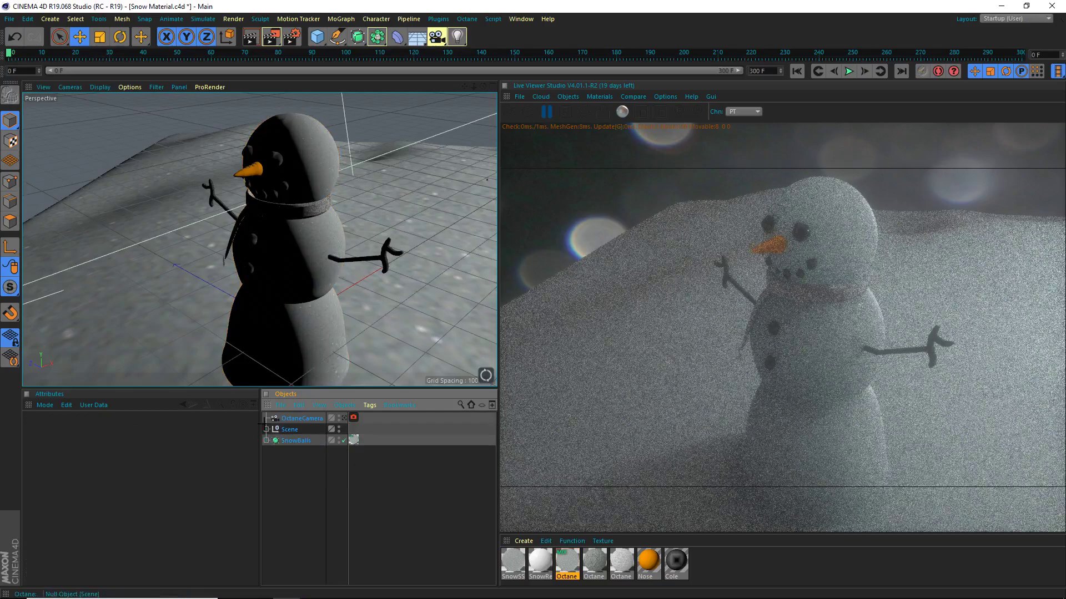
- Check the material tag on Ground's Gro-1 object, then collapse the Scene group
click(267, 429)
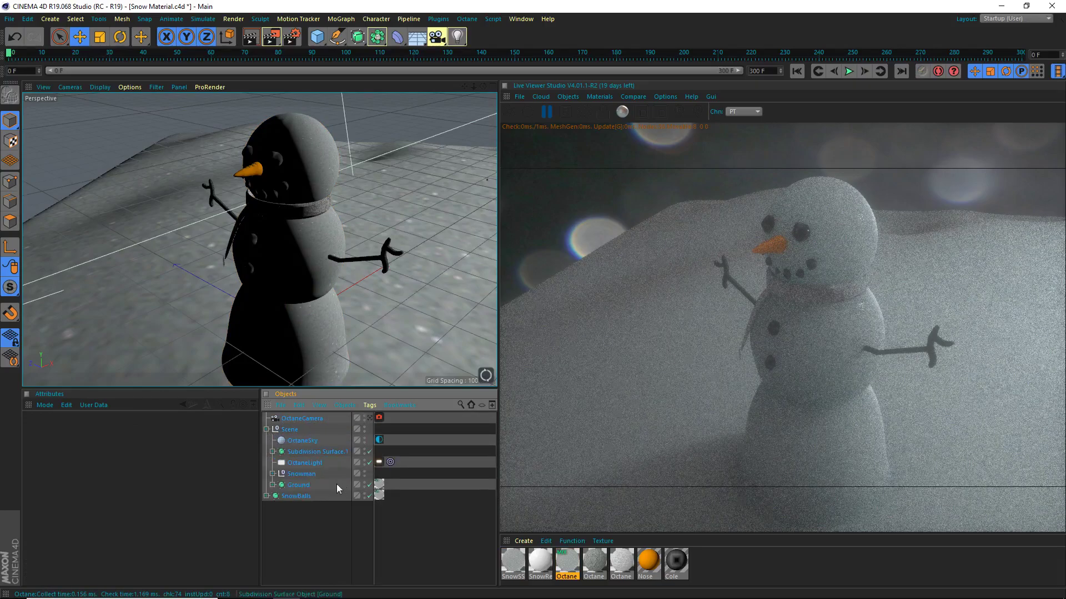
click(272, 485)
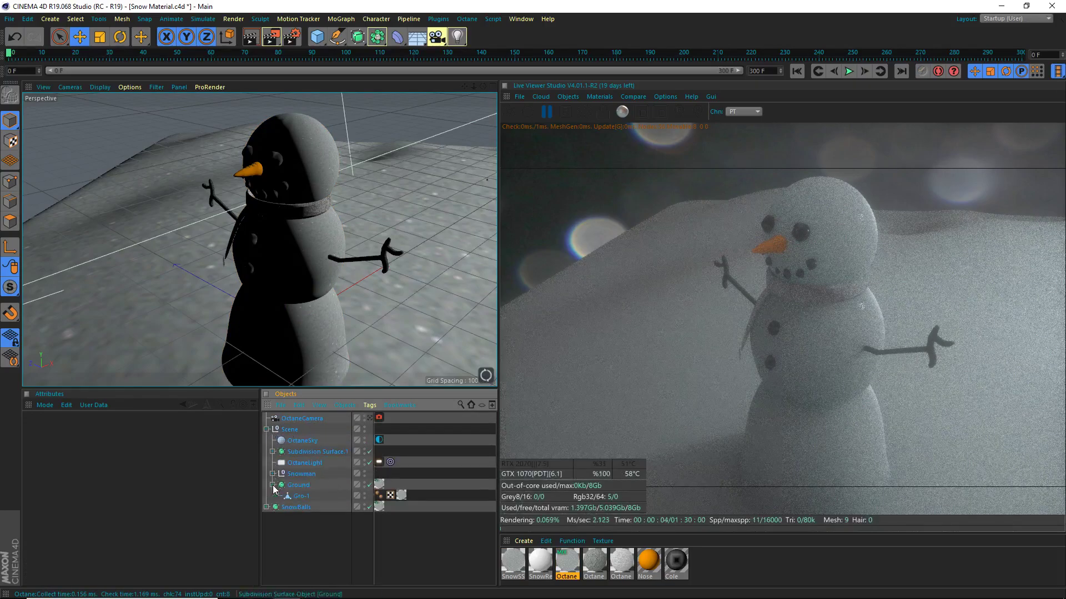
click(404, 495)
click(407, 494)
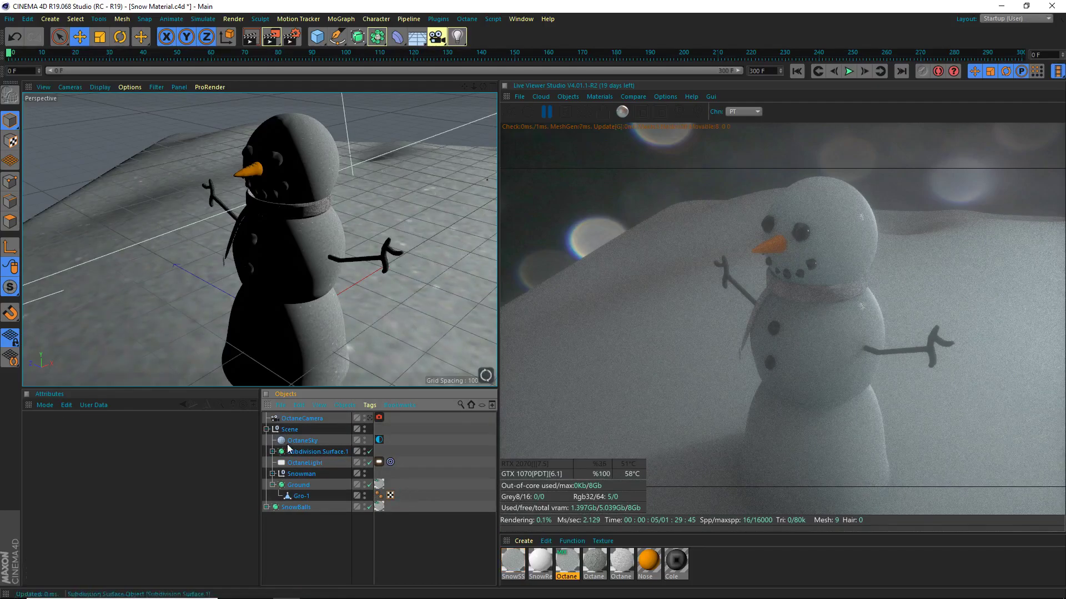
click(266, 429)
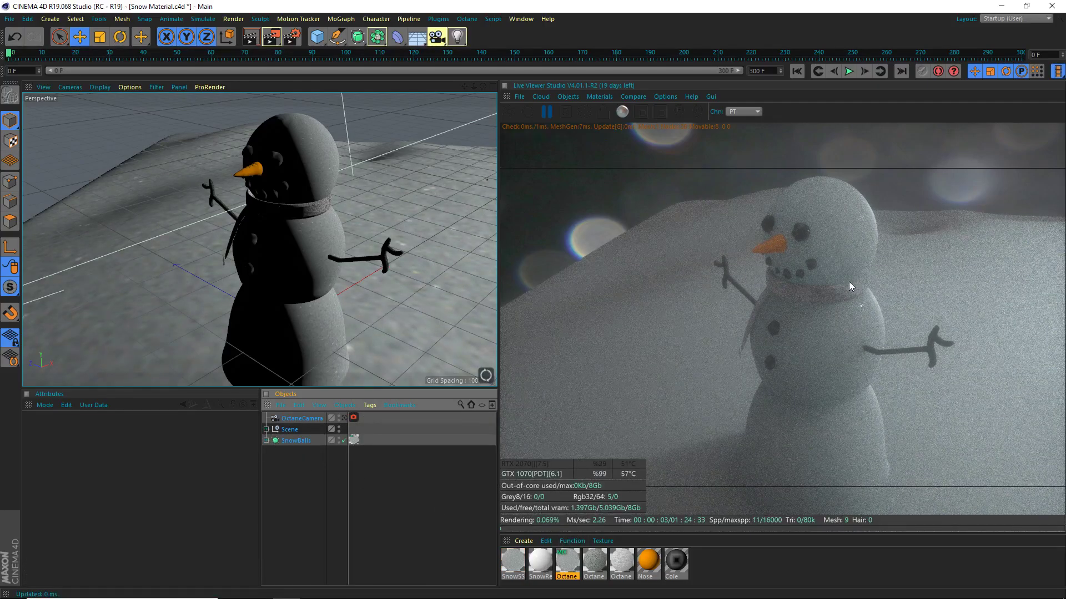
click(862, 302)
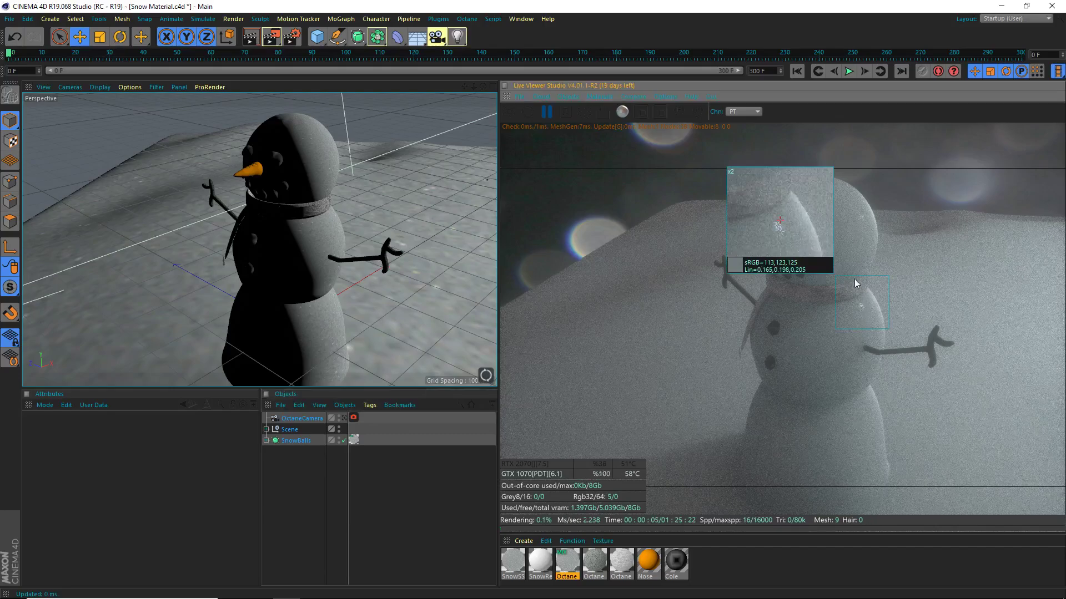
click(864, 219)
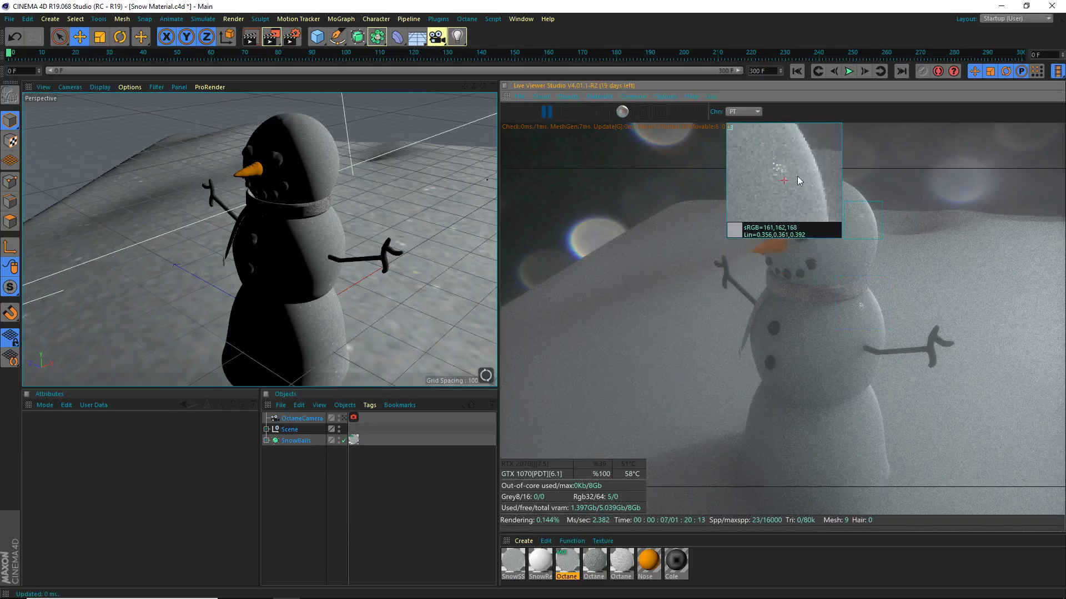
click(885, 300)
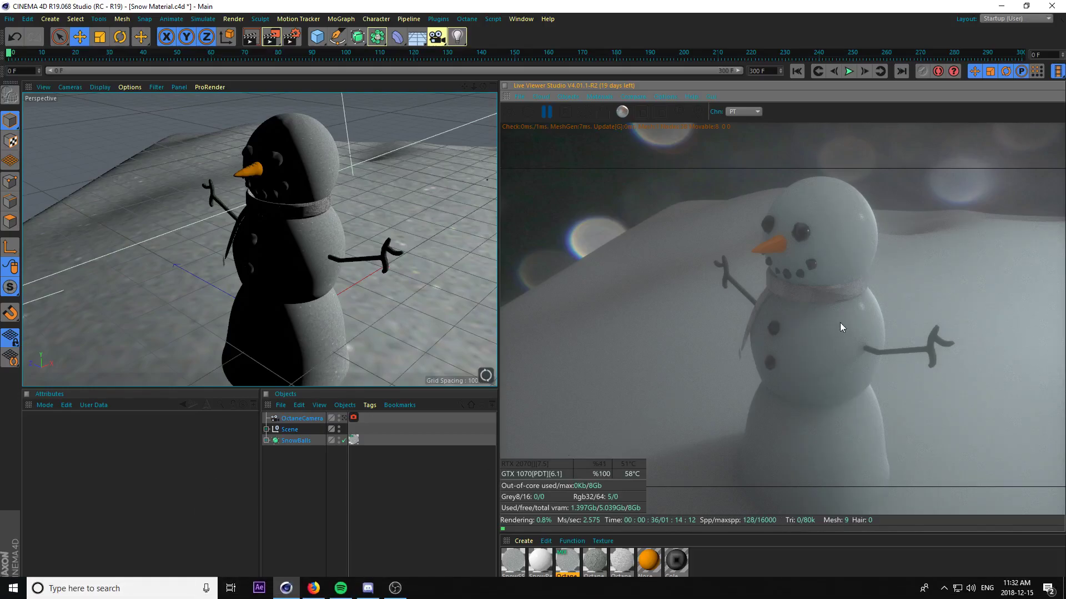
scroll(324, 160, up, 4)
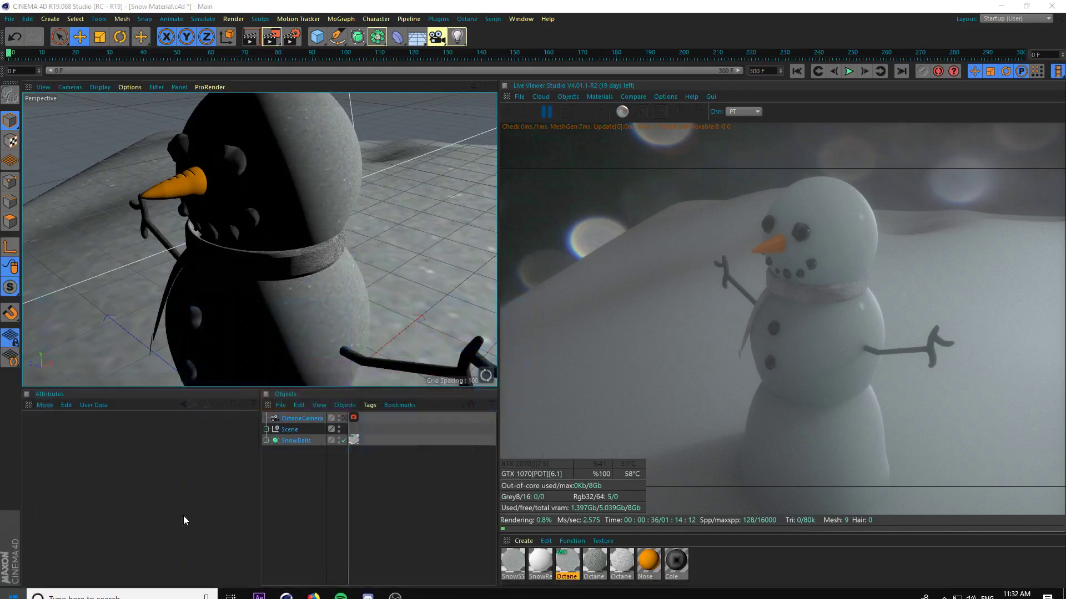
- Open the Octane Mix Material's node graph full-screen from its displacement settings
double_click(574, 559)
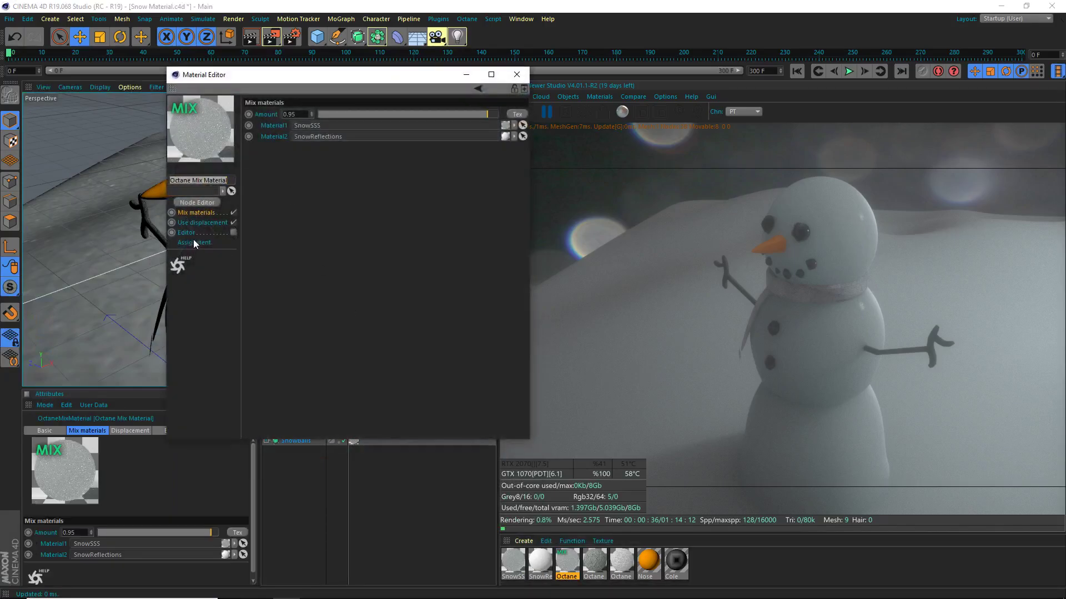
click(191, 223)
click(290, 117)
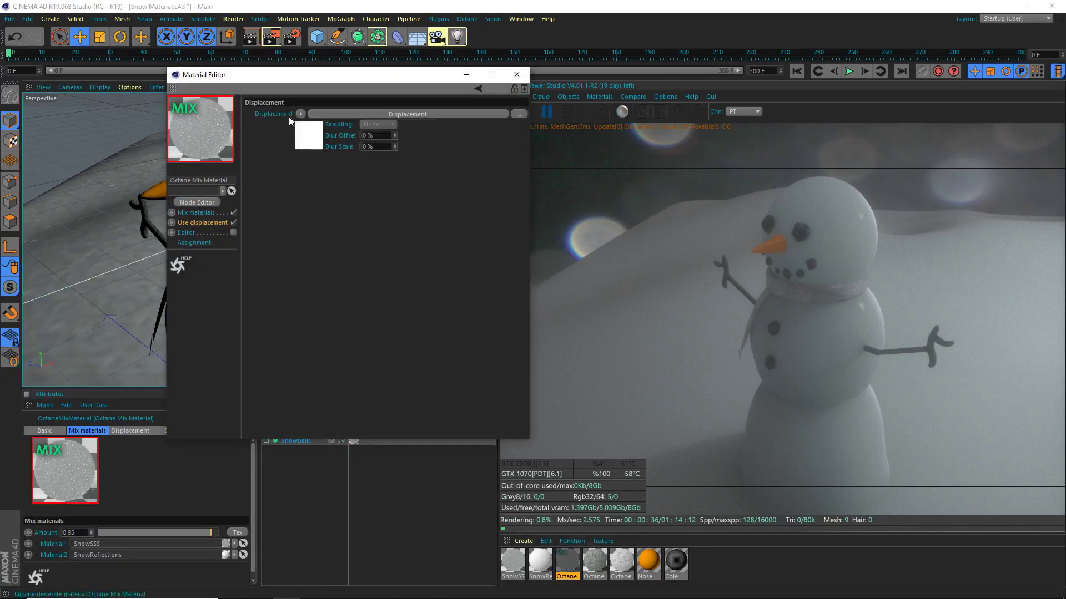
click(189, 202)
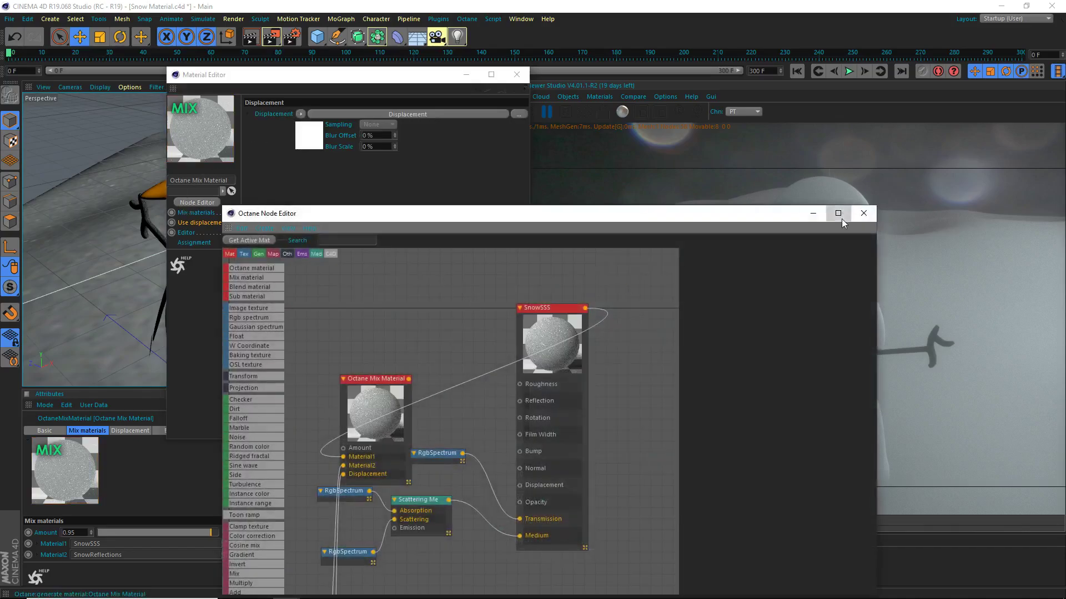
click(838, 212)
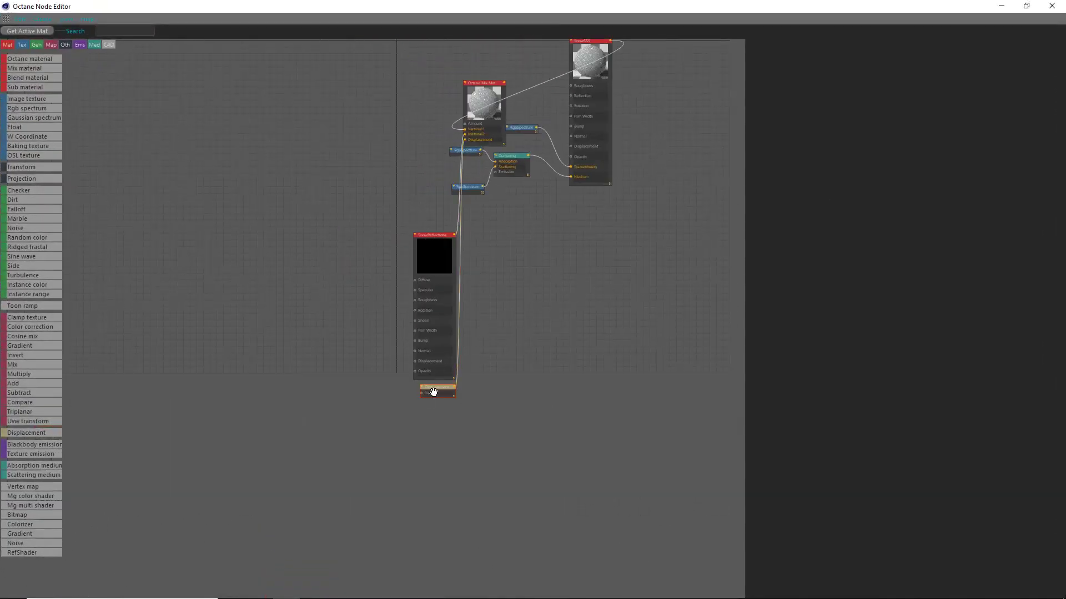
- Move the Displacement node up and place a Noise node beside it
drag(435, 383, 319, 86)
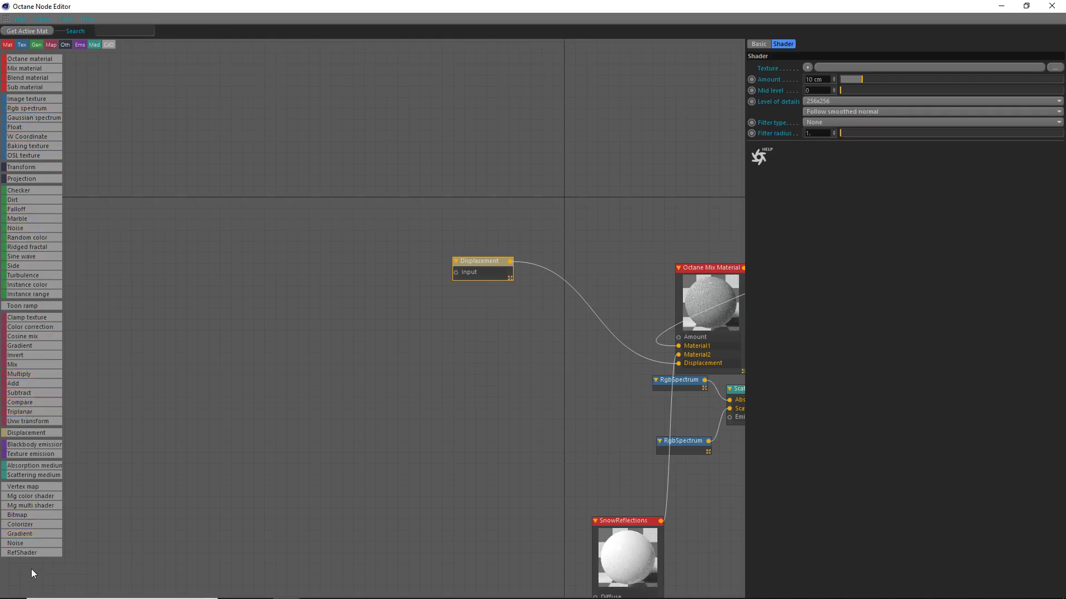
drag(25, 542, 355, 250)
scroll(434, 265, up, 2)
- Make the noise type Pozo and wire it into the Displacement node's Input
click(898, 167)
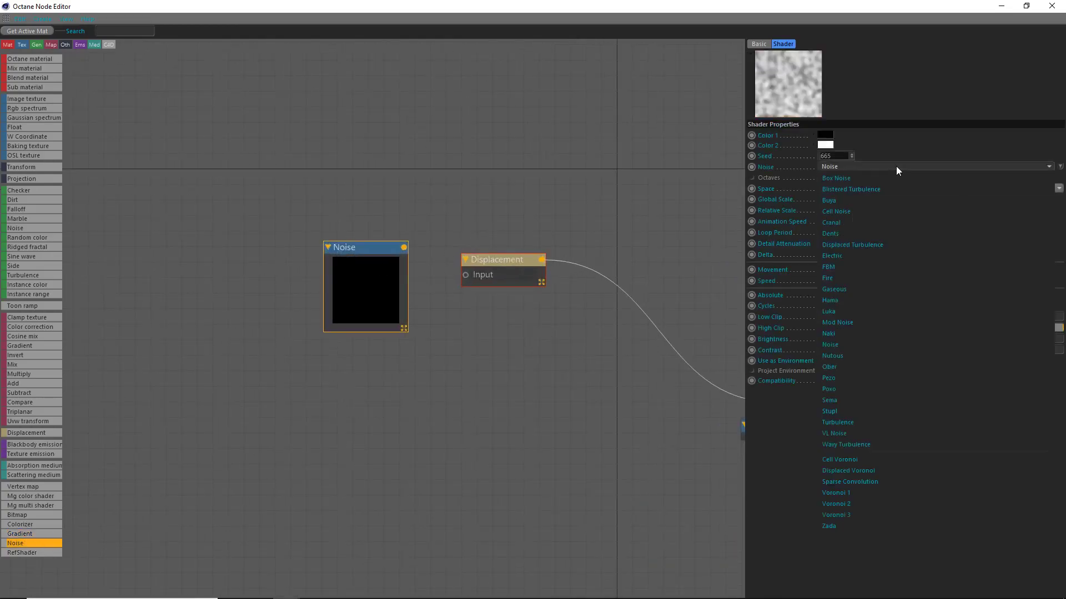
click(848, 389)
drag(403, 247, 465, 275)
drag(392, 275, 388, 312)
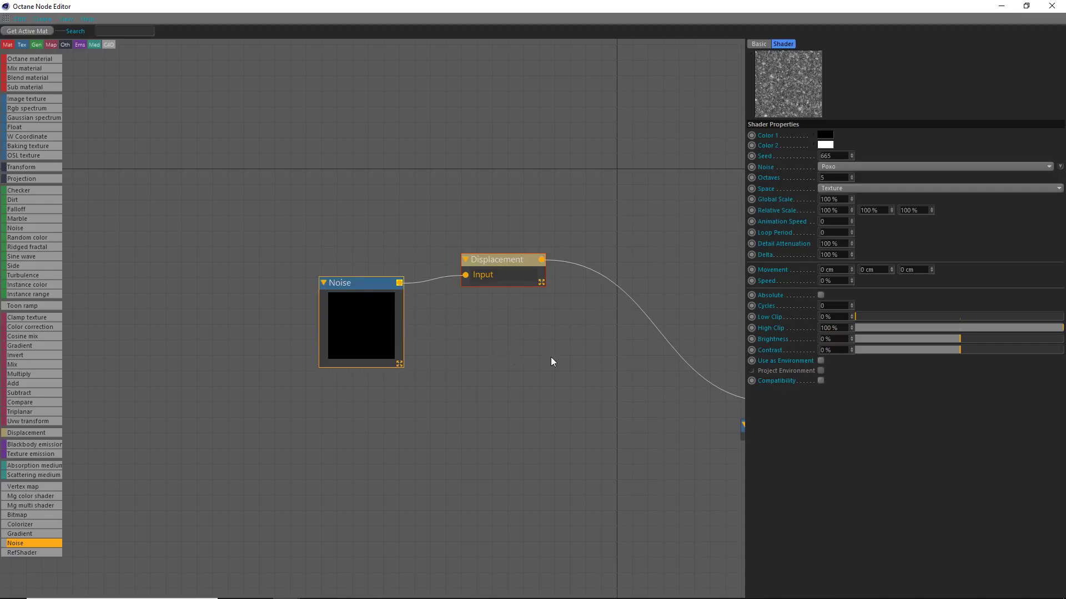
drag(377, 333, 392, 318)
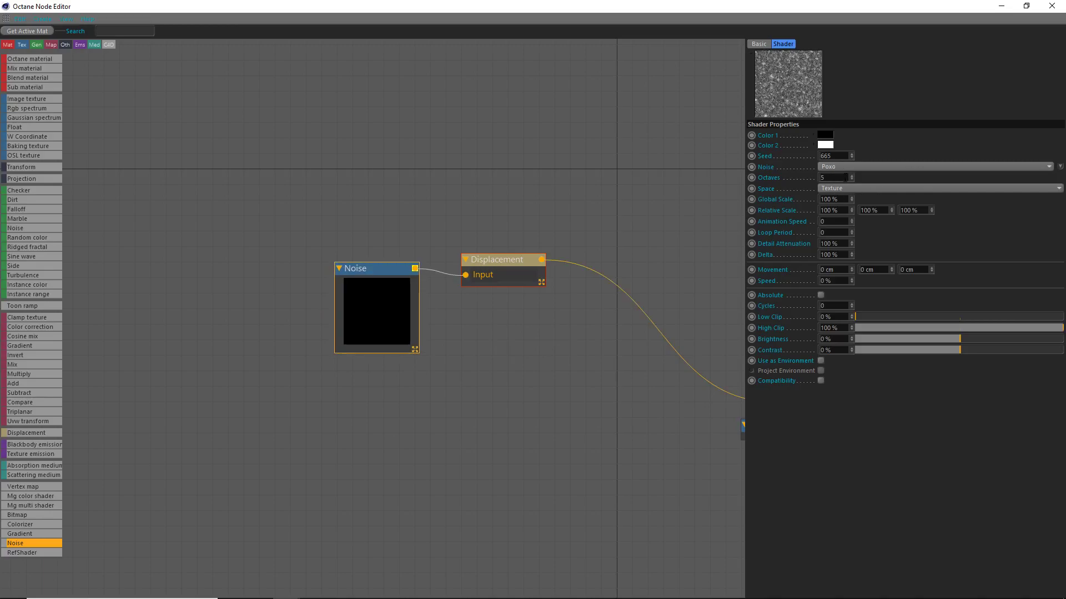
- Set the noise Contrast to 10% and pan to the Mix Material nodes
click(830, 350)
text(10)
key(Return)
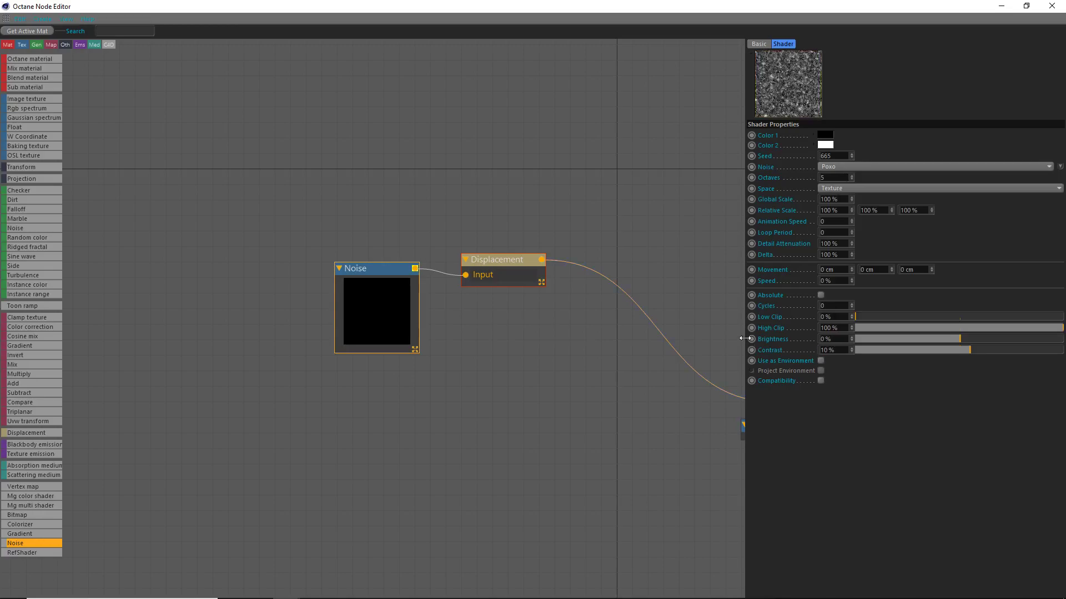
middle_drag(722, 211, 327, 257)
- Set the Displacement level of detail to 1024x1024 and amount to 2.5 cm
click(326, 259)
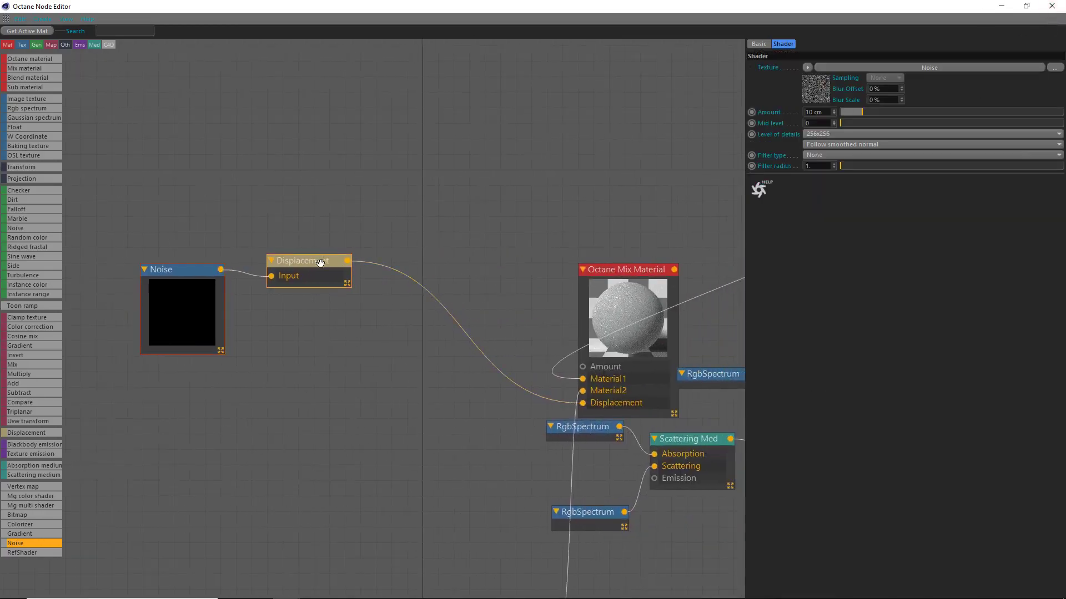
click(833, 135)
click(819, 165)
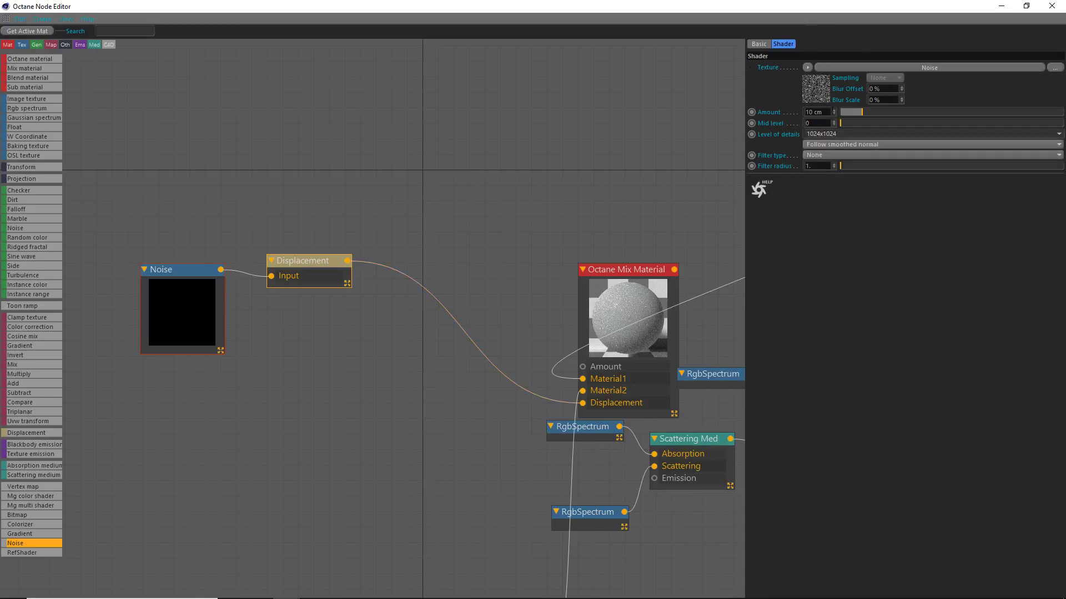
drag(823, 5, 433, 184)
click(555, 293)
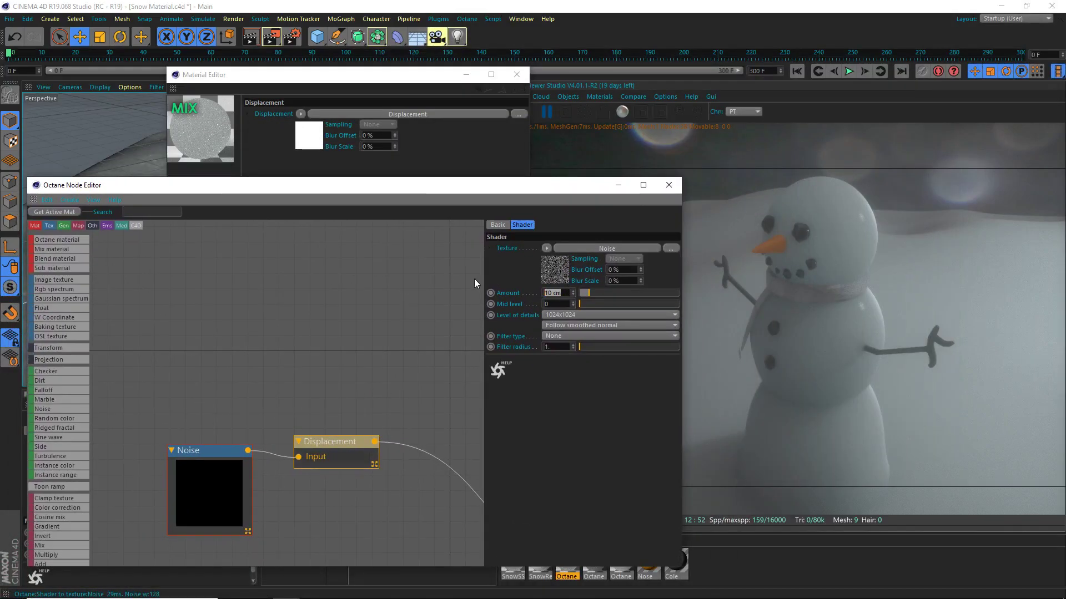
text(3)
text(2.5)
key(Return)
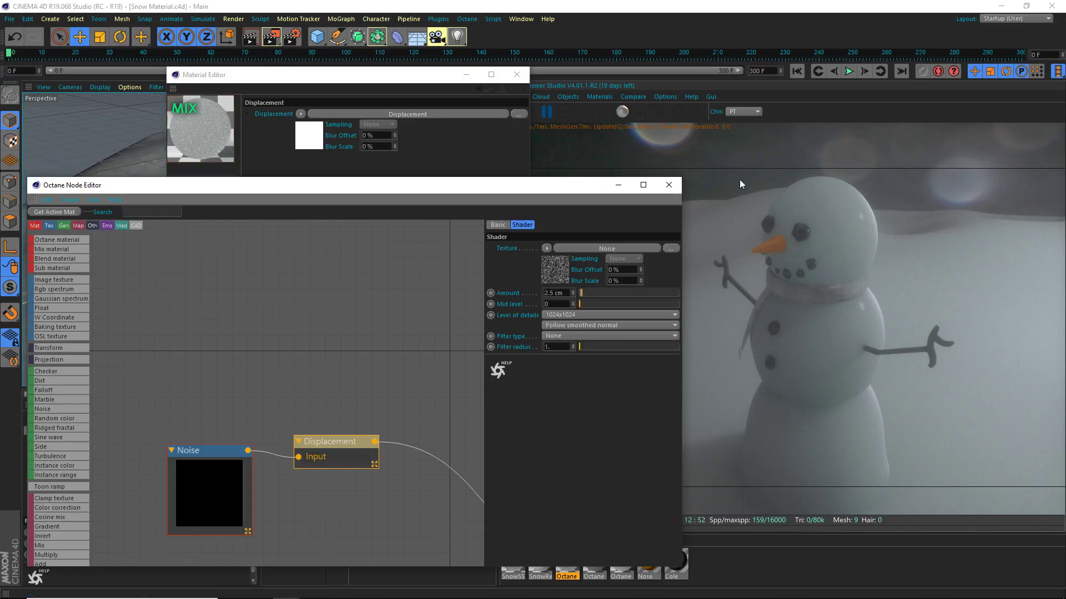
- Close the node and material editors and restart the Live Viewer render
click(669, 185)
click(517, 74)
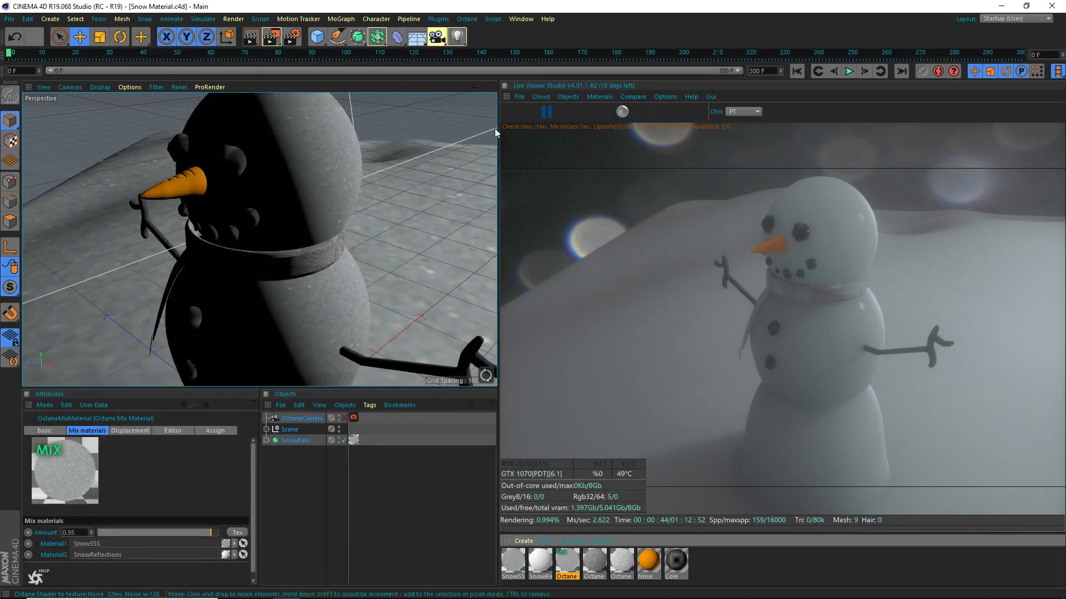
click(513, 112)
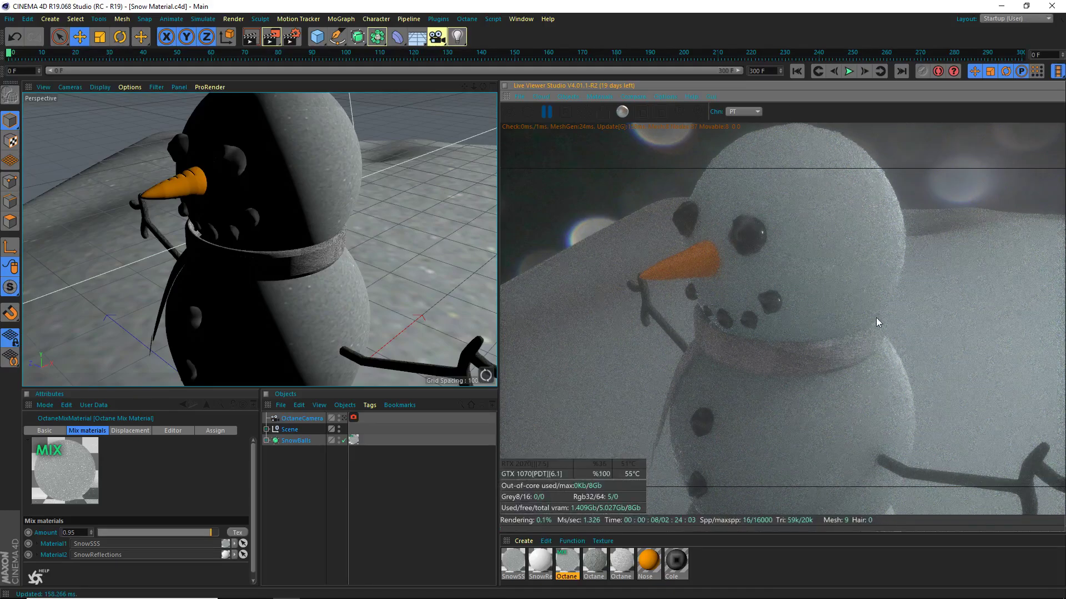
- Set the SnowBalls texture tag to Cubic projection with Length U/V 35%, and save
click(267, 429)
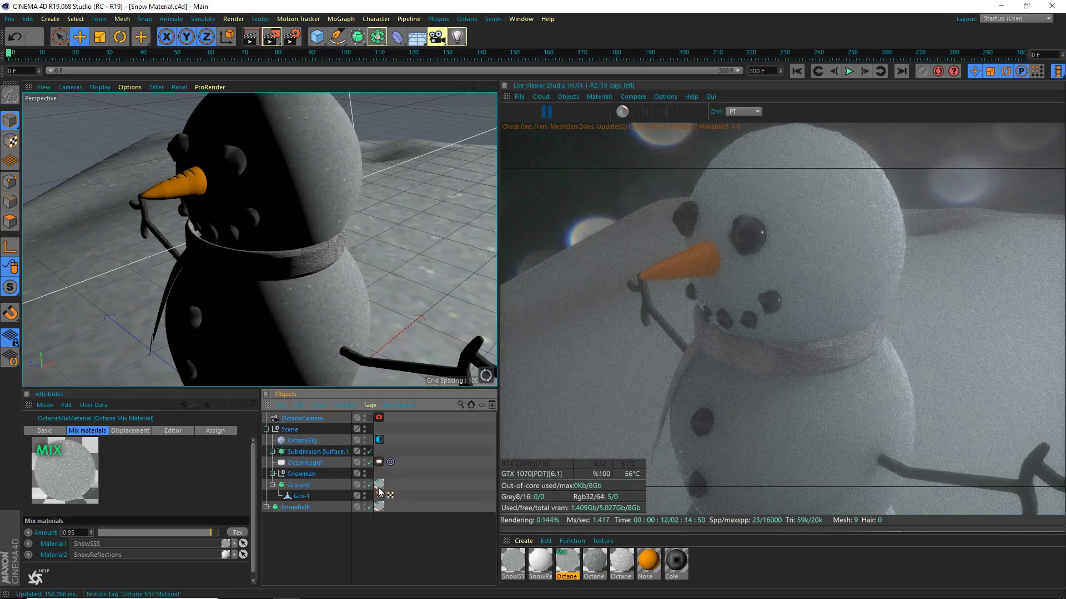
click(379, 507)
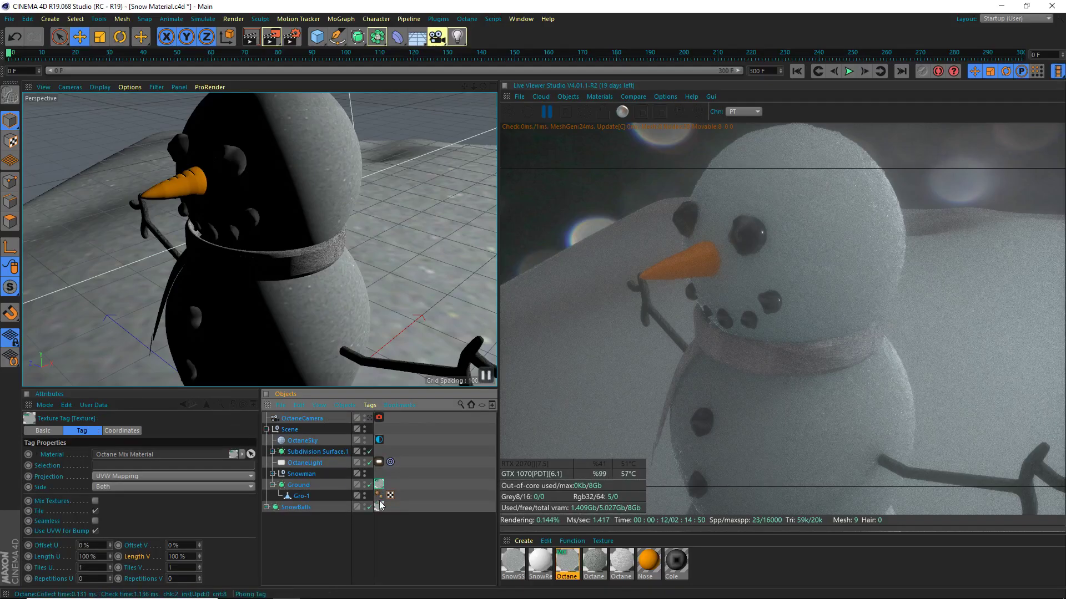
click(145, 476)
click(131, 519)
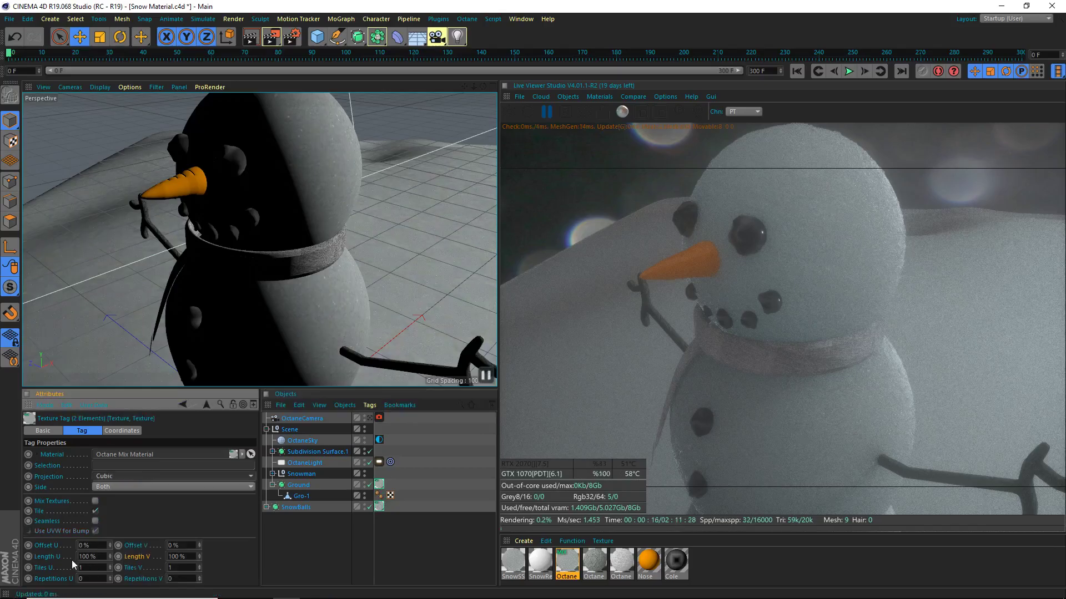
double_click(92, 556)
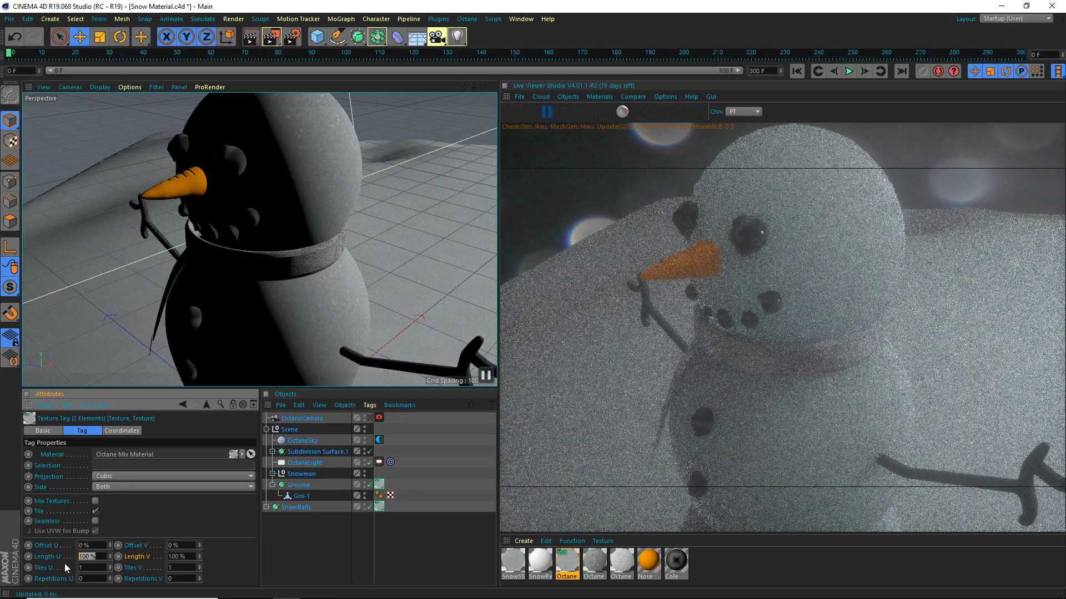
text(35)
key(Tab)
text(35)
key(Return)
key(ctrl+s)
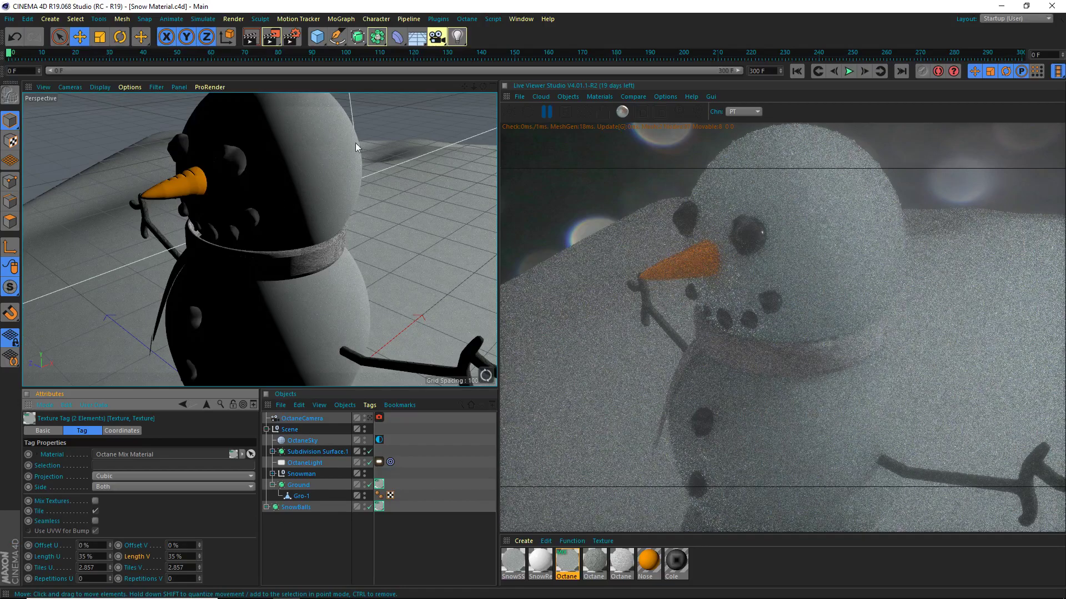
- Reduce the tag's Length U to 25%
scroll(259, 139, up, 8)
scroll(274, 142, up, 3)
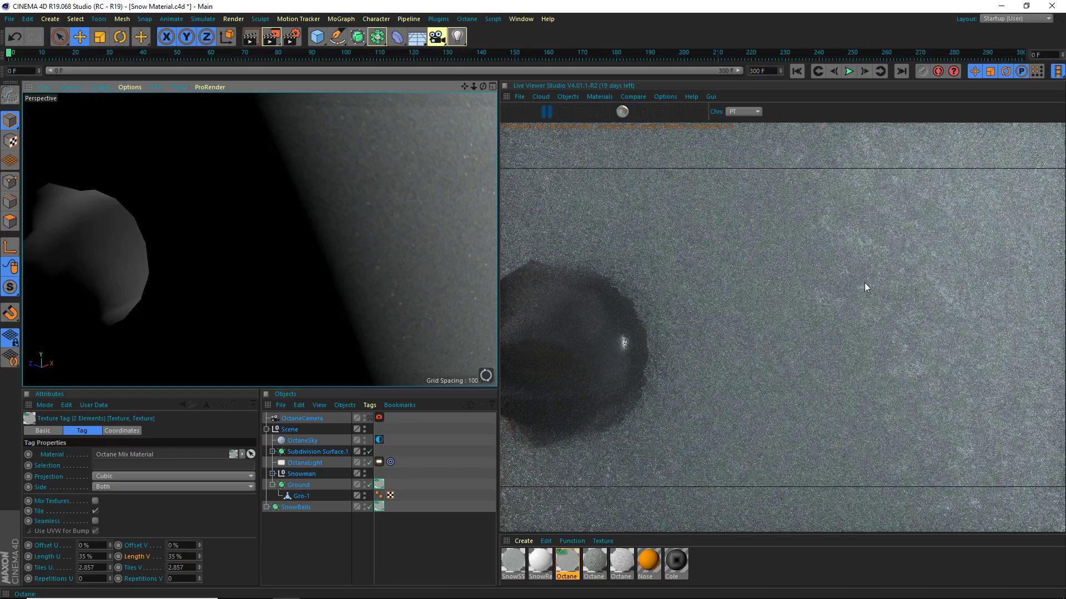
scroll(274, 221, down, 3)
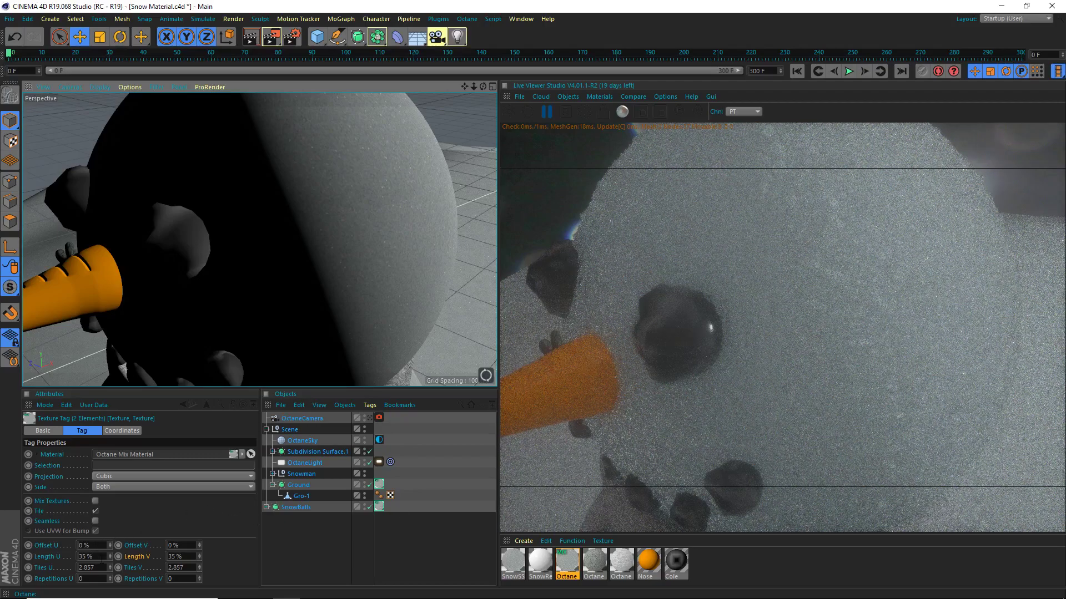
click(102, 557)
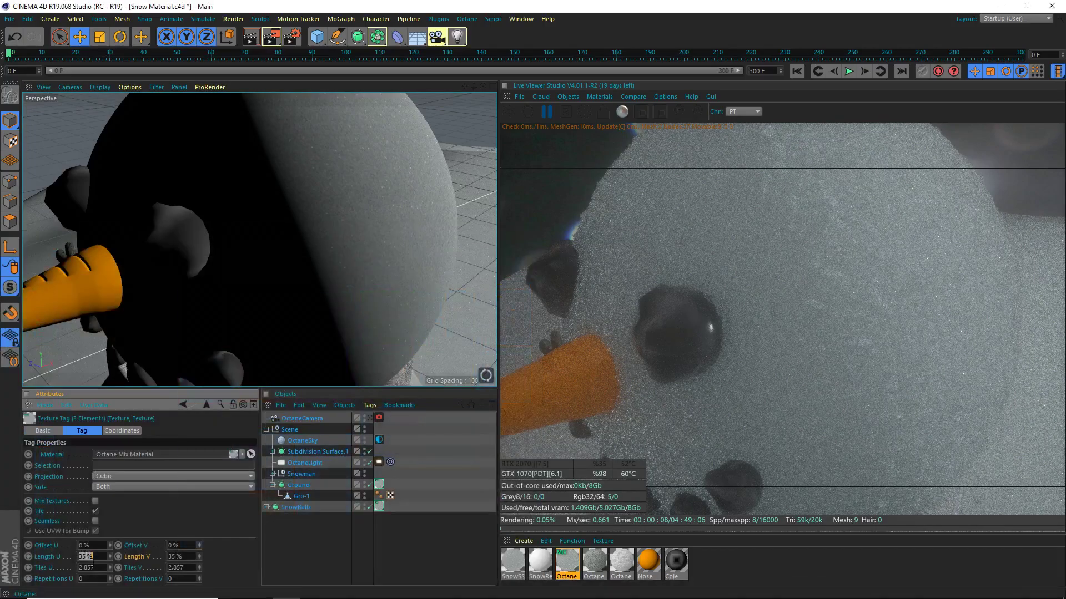
text(25)
key(Return)
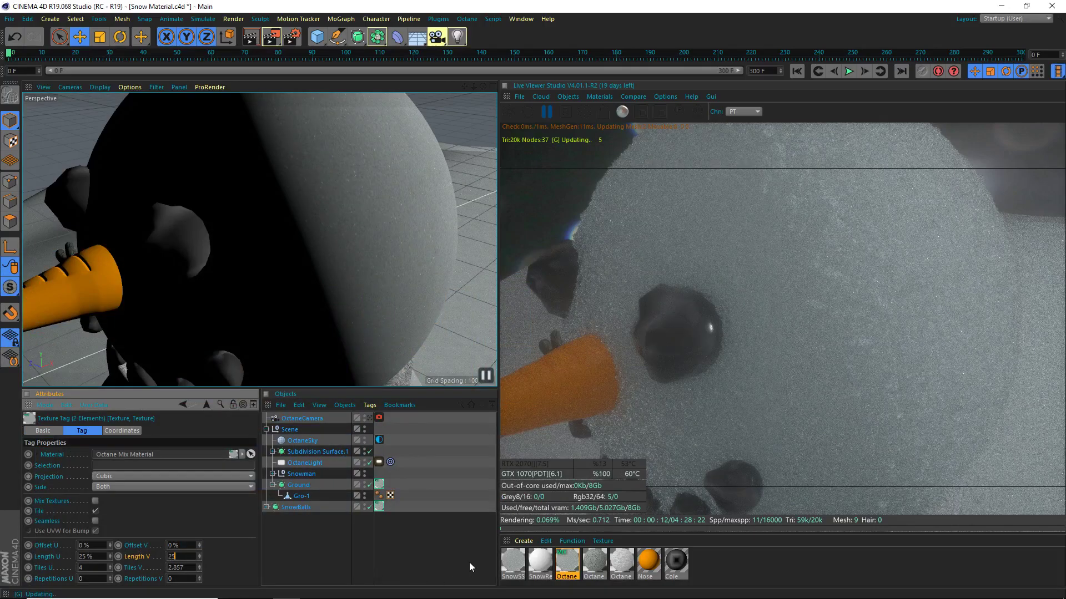
- Set the Mix material's displacement amount to 1.5 cm, save, and switch to OctaneCamera
double_click(556, 555)
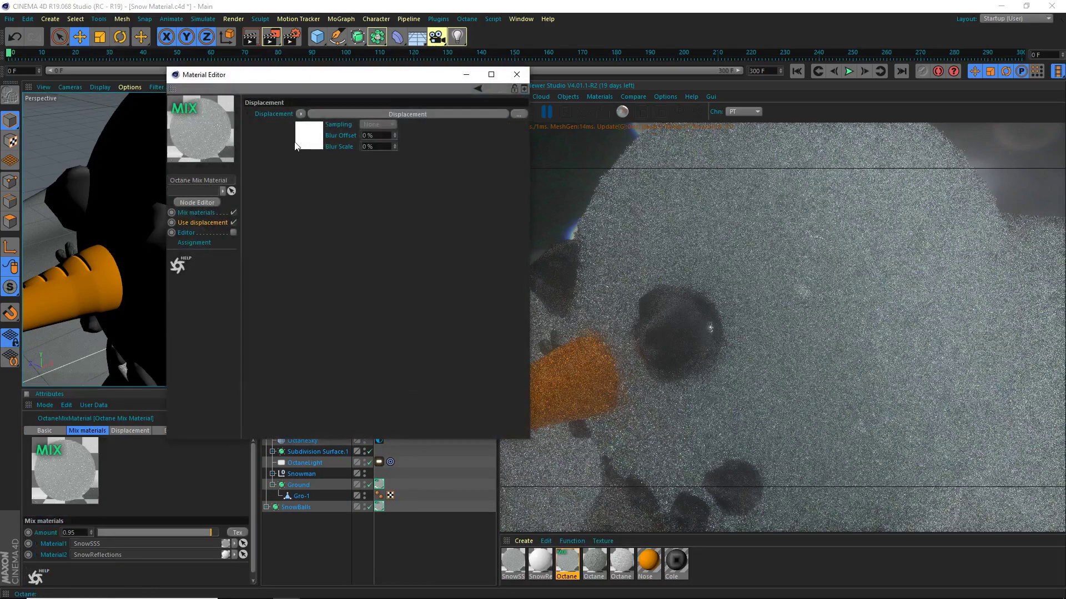
click(407, 115)
click(312, 168)
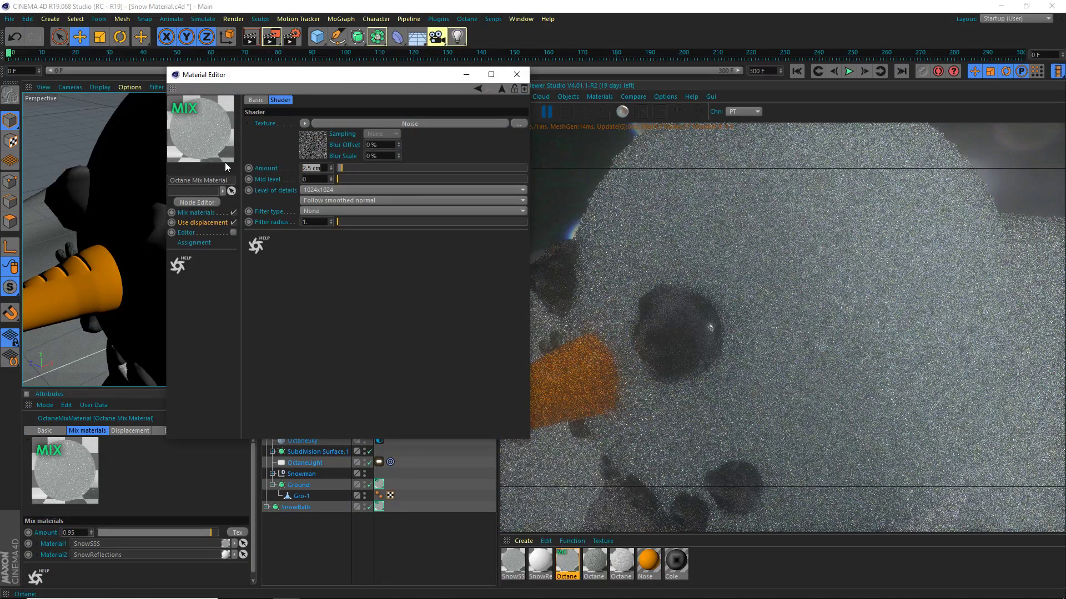
text(1.5)
key(Return)
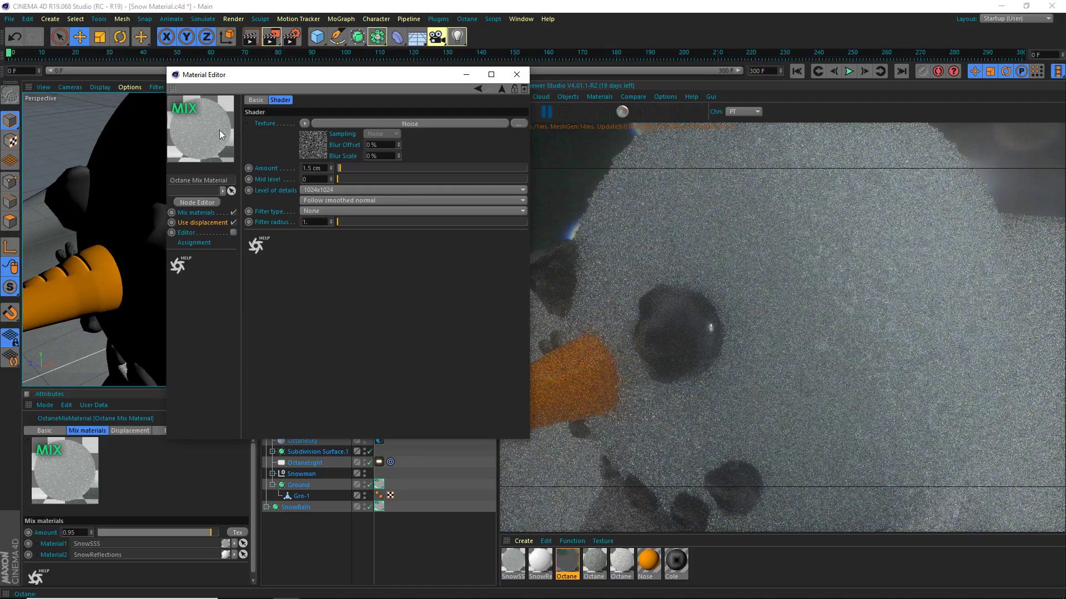
key(ctrl+s)
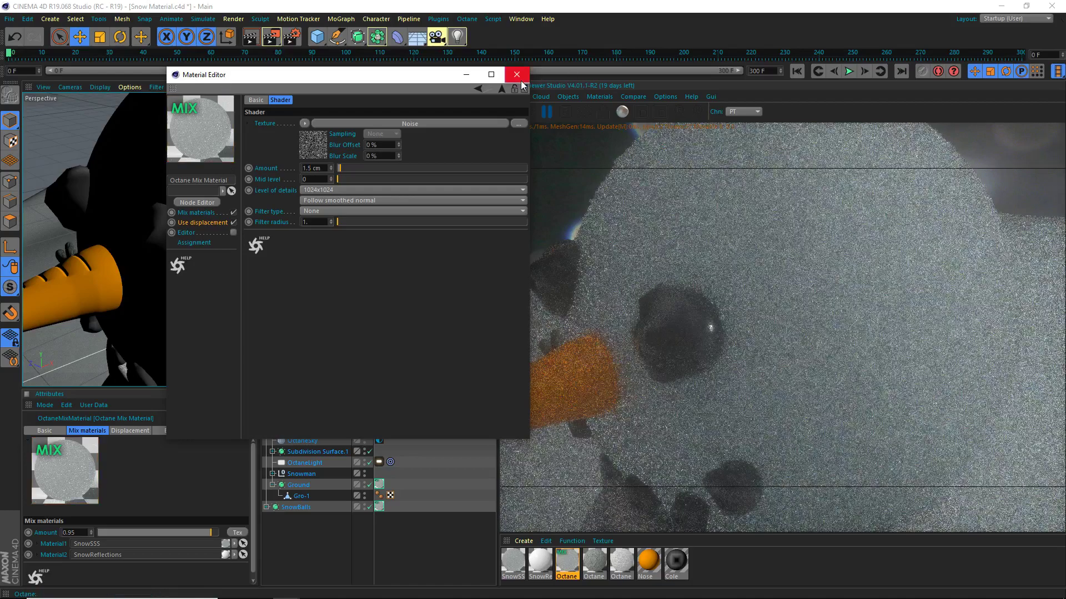
click(517, 75)
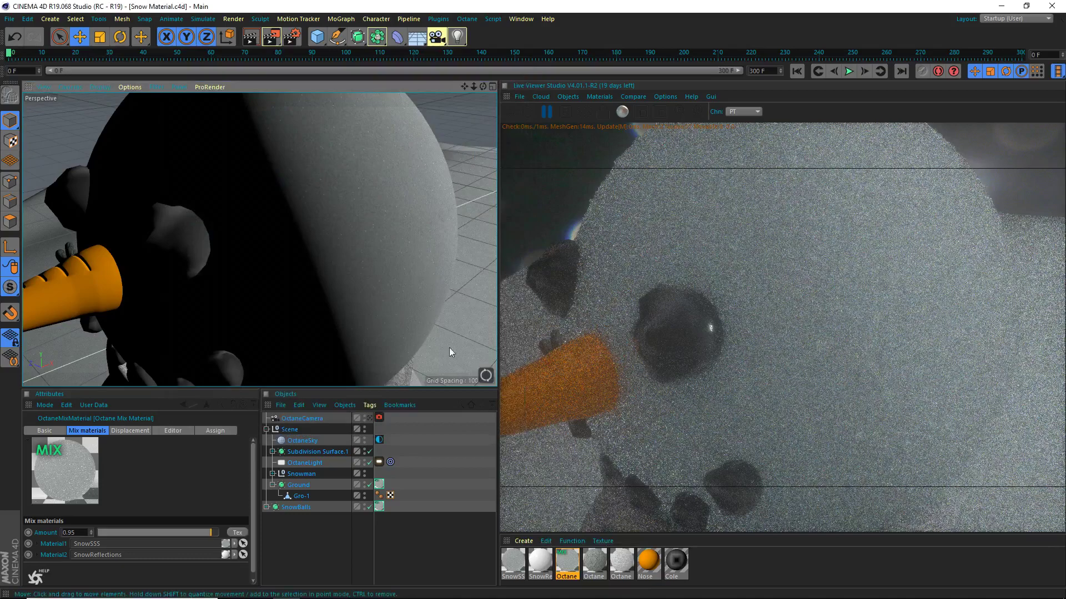
click(368, 418)
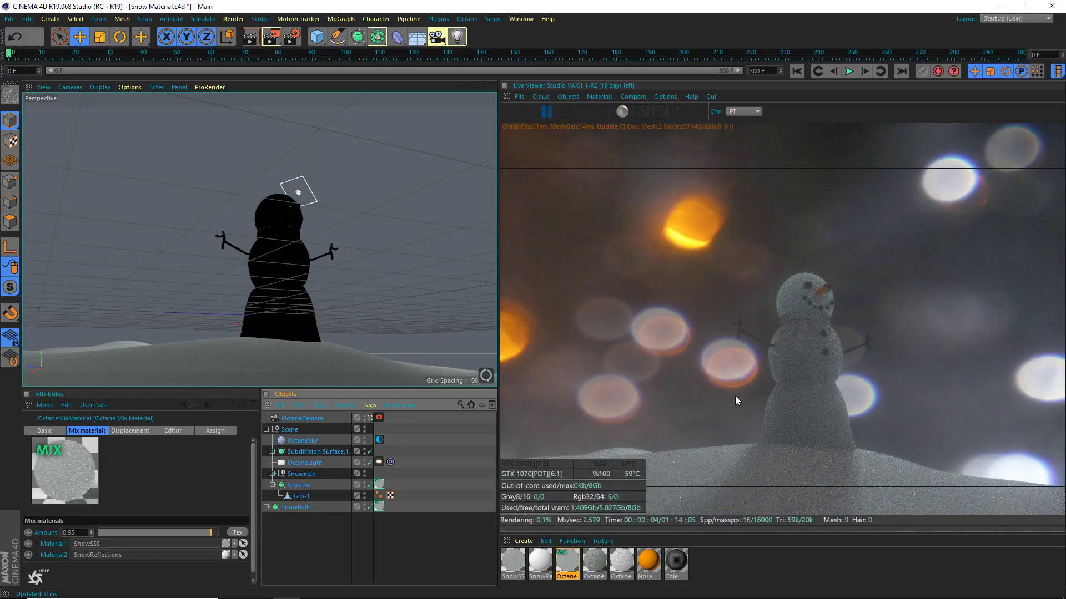
- Reset the Octane render settings to defaults and restart the Live Viewer
click(466, 19)
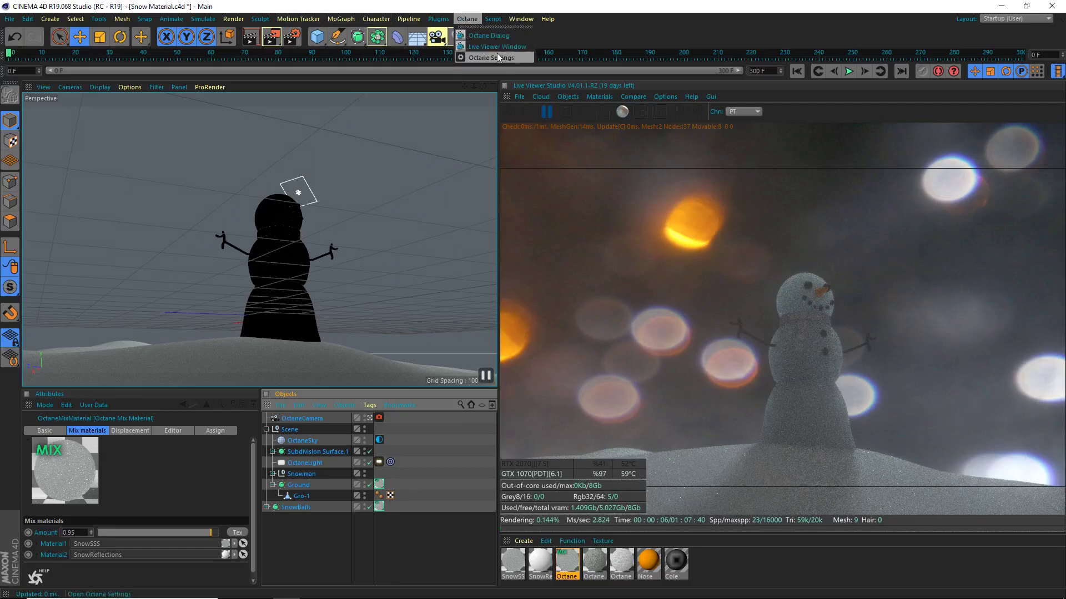
click(497, 56)
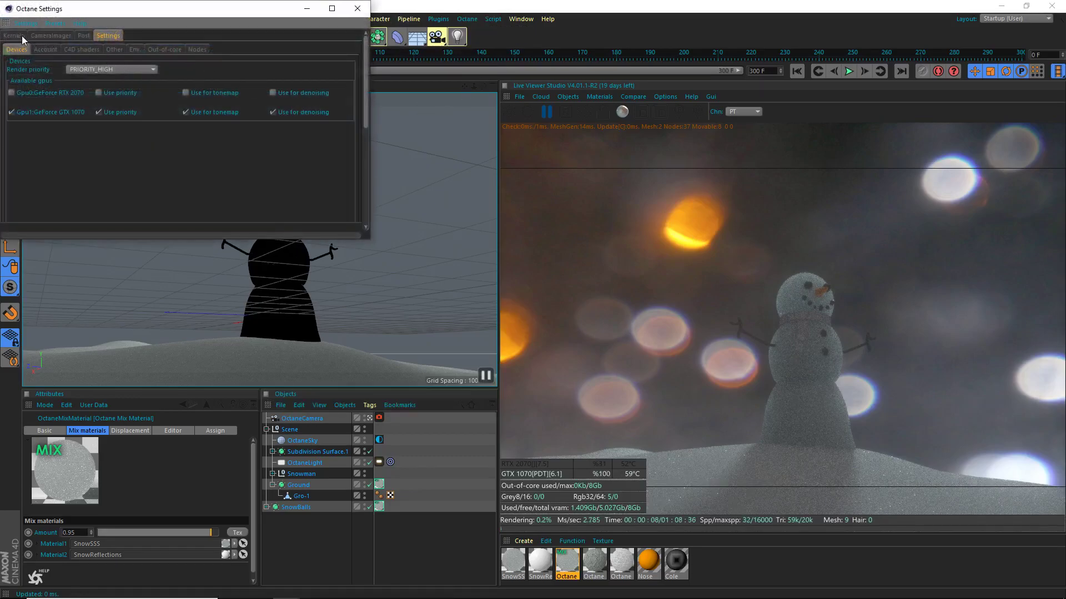
click(13, 35)
click(39, 22)
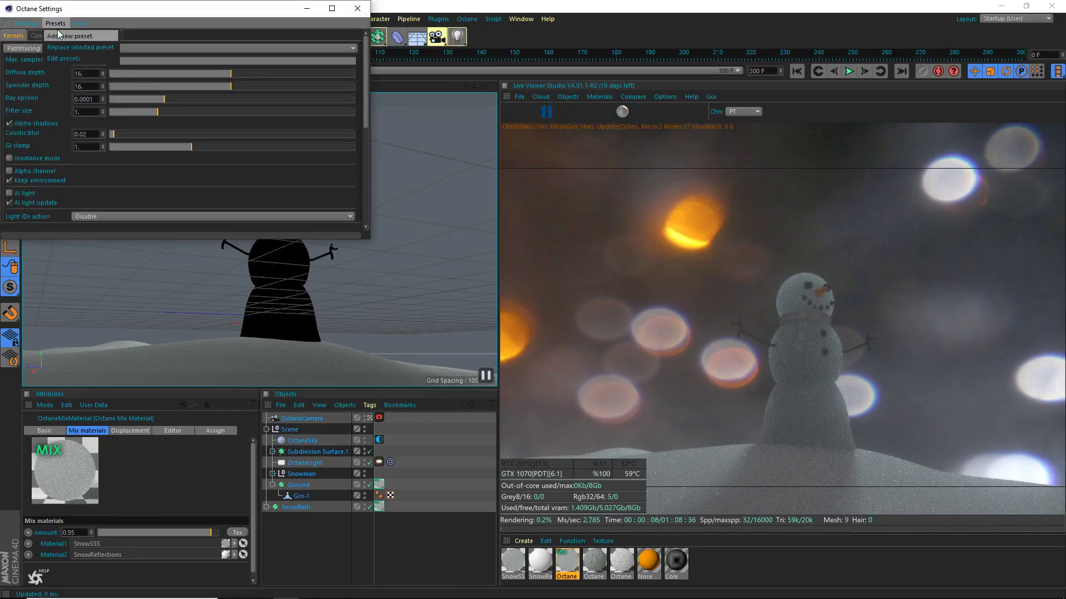
click(58, 35)
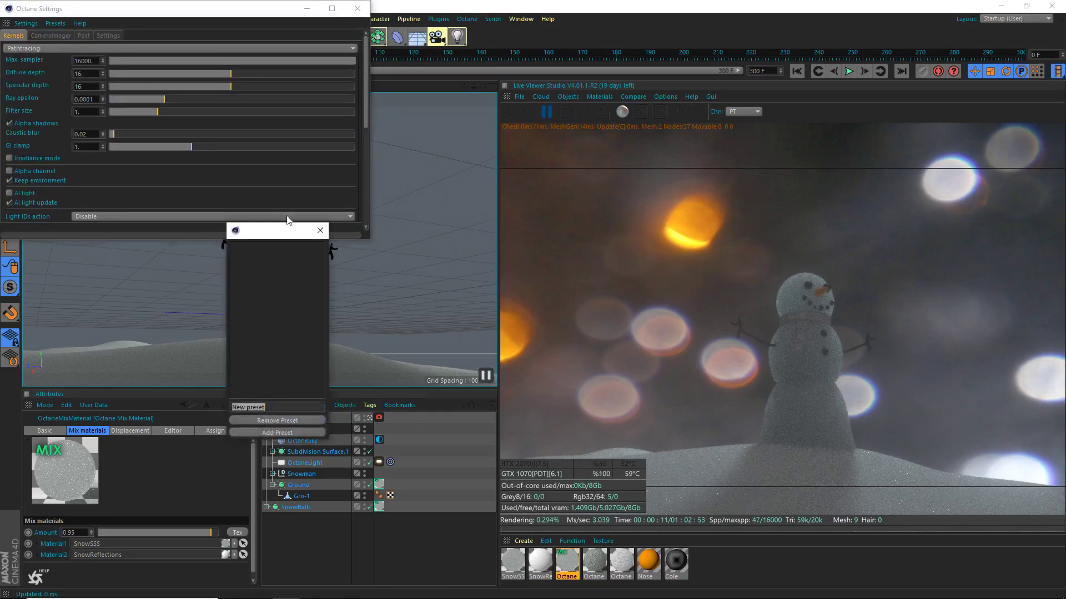
click(304, 432)
click(320, 230)
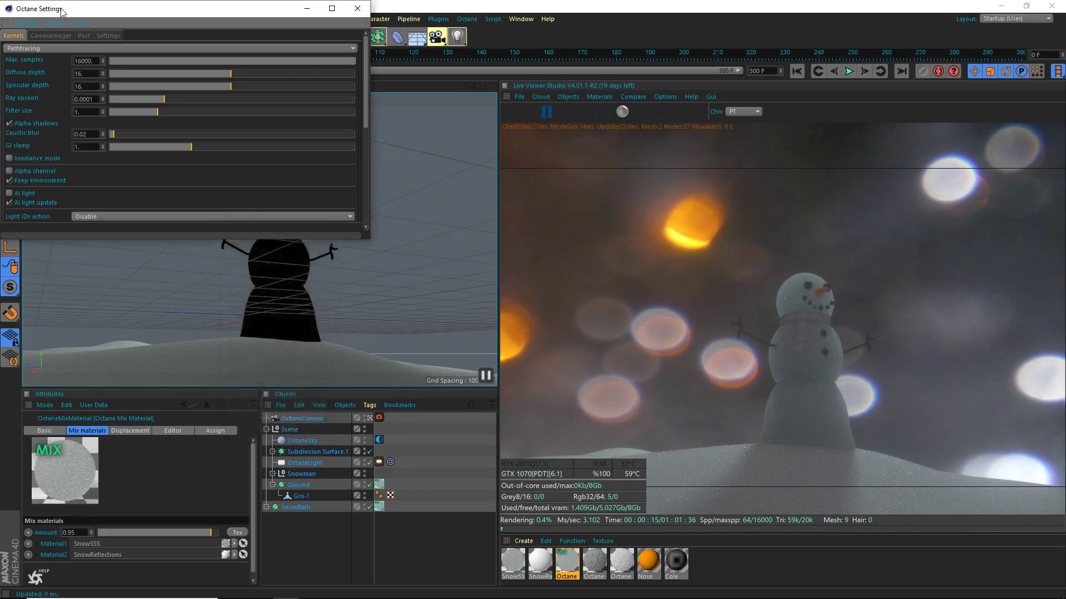
click(33, 23)
click(31, 36)
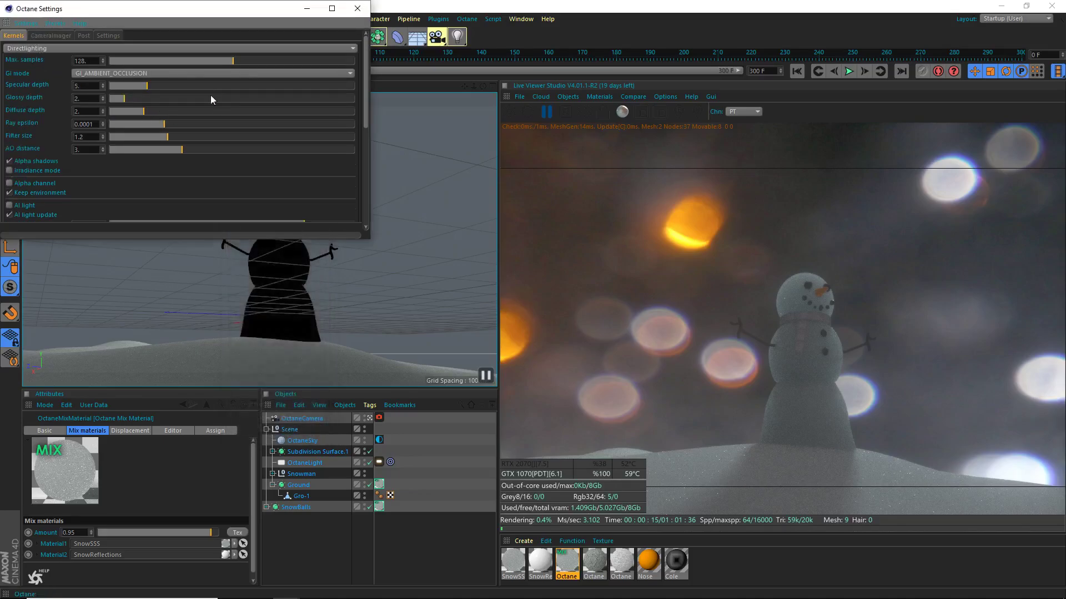
click(509, 111)
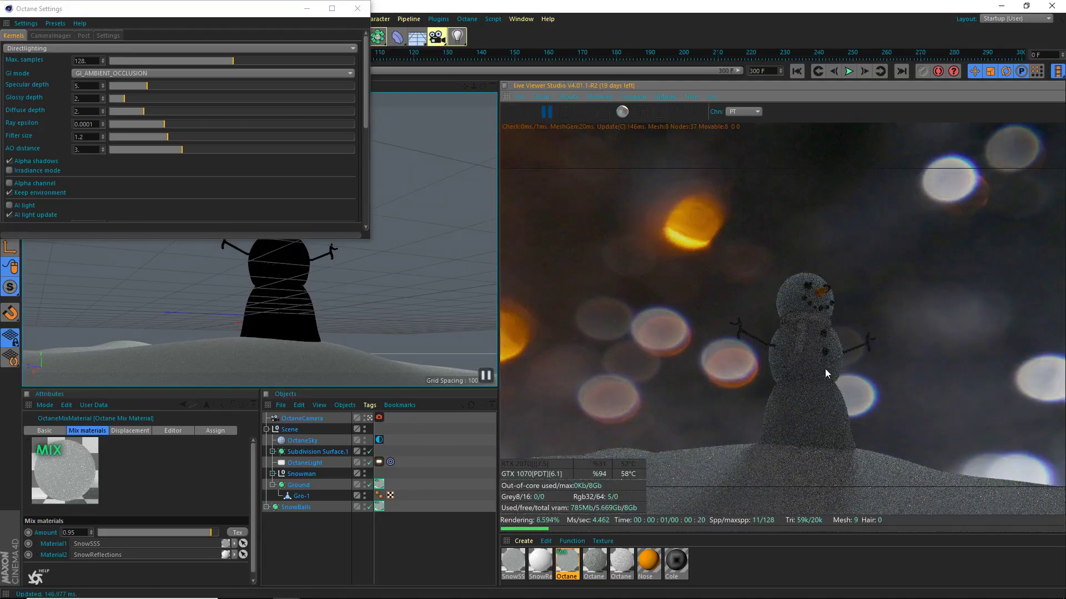
- Switch the kernel to Pathtracing with GI clamp 1.5 and filter size 1
click(38, 48)
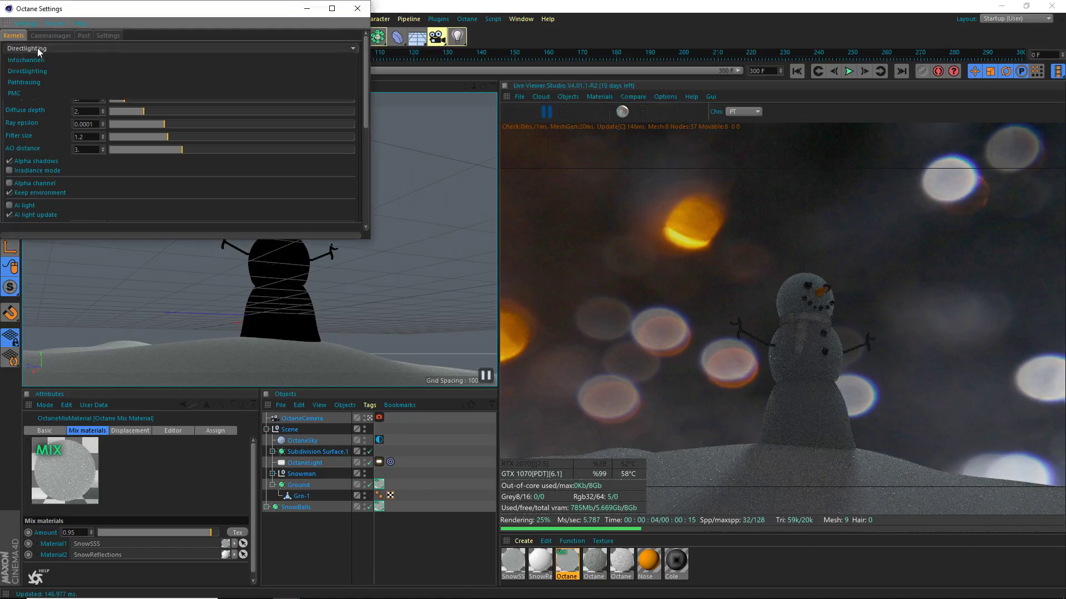
click(52, 71)
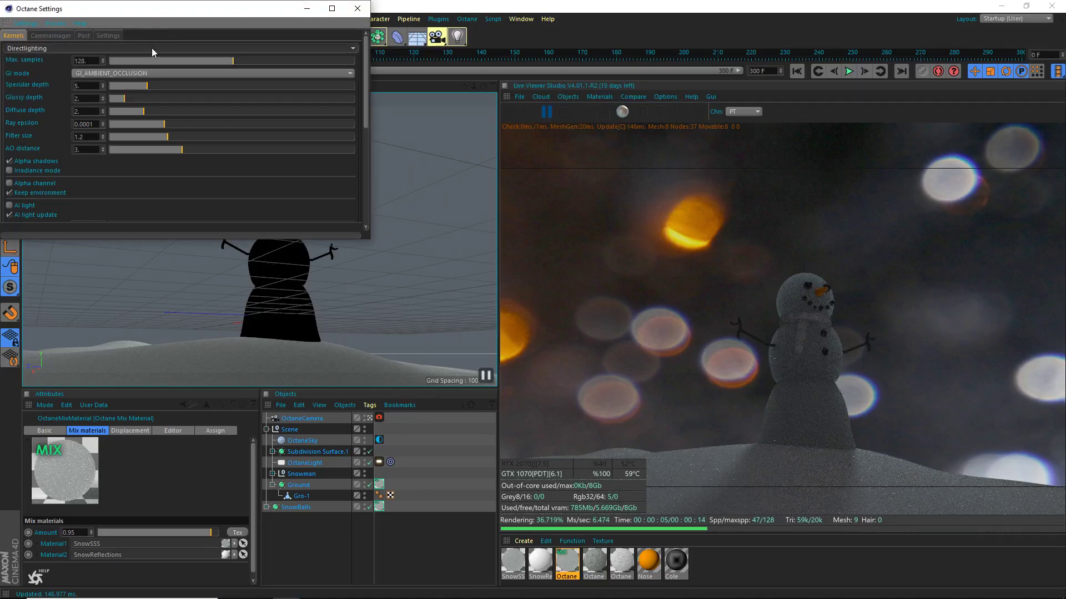
click(48, 50)
click(40, 73)
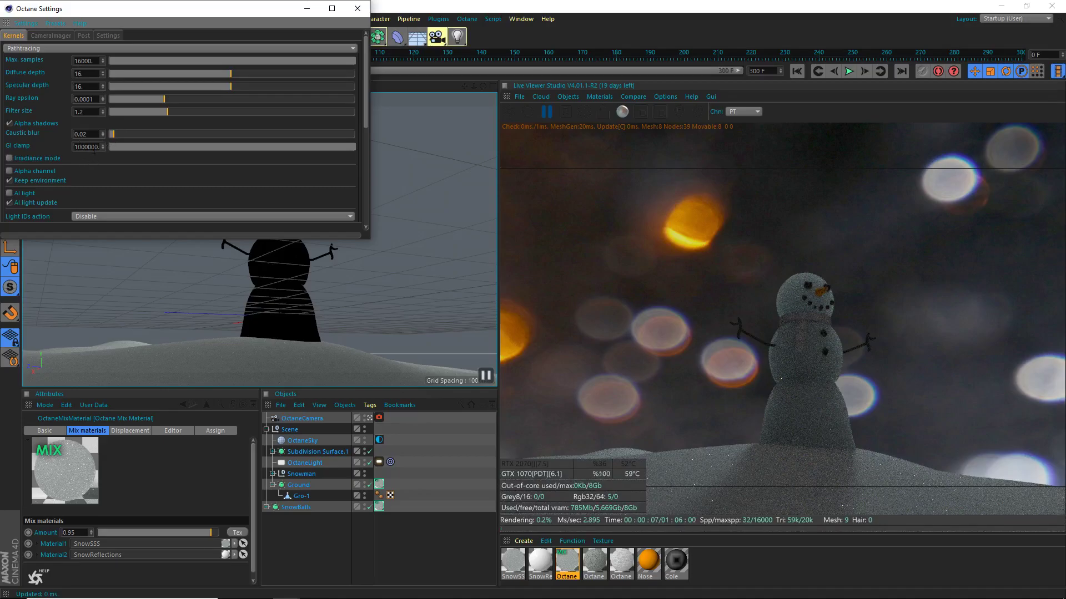
text(1.5)
key(Return)
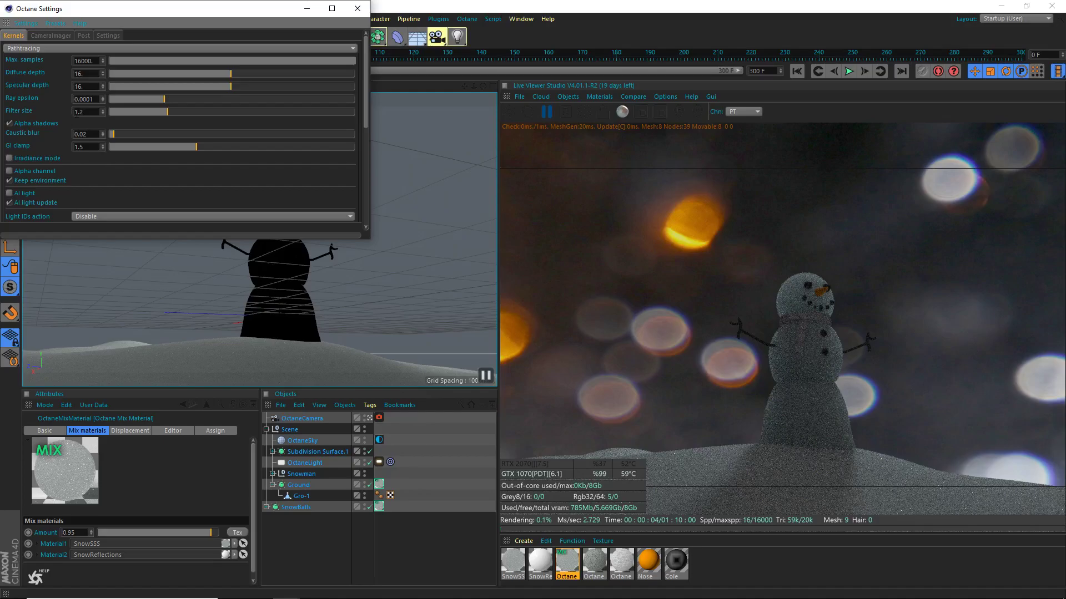
double_click(83, 112)
text(16.)
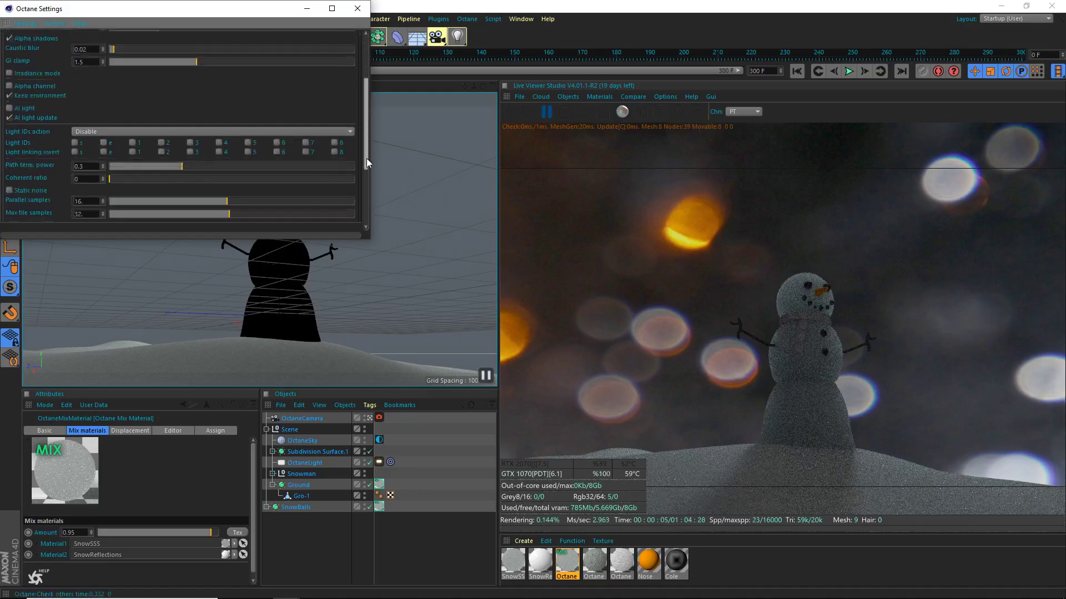
- Raise parallel samples to 32 and max tile samples to 64
scroll(295, 171, down, 3)
drag(261, 149, 425, 149)
drag(332, 160, 444, 152)
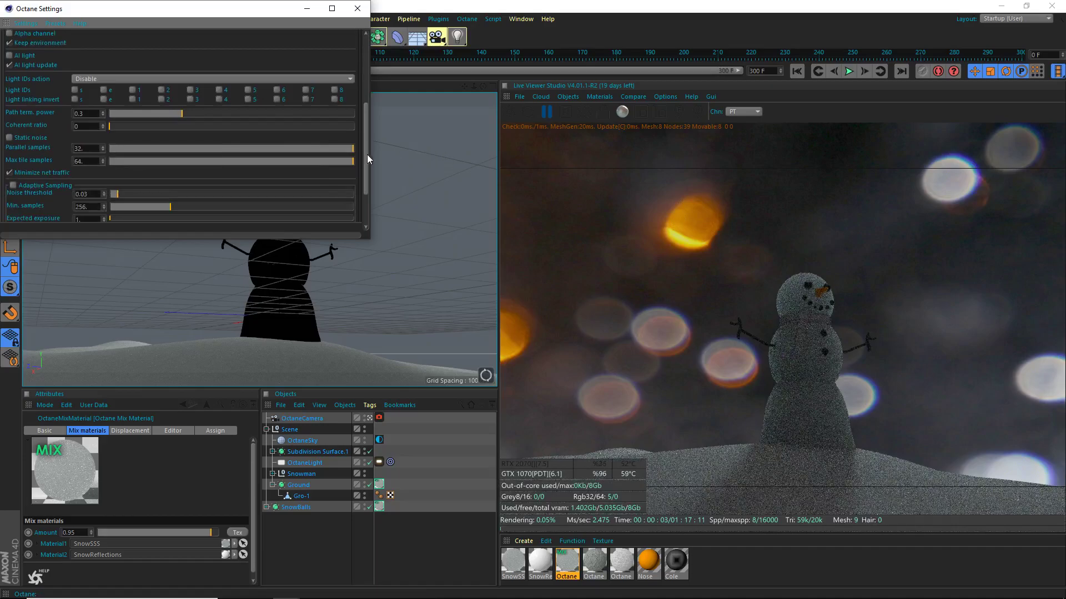
scroll(344, 205, down, 3)
scroll(342, 142, up, 4)
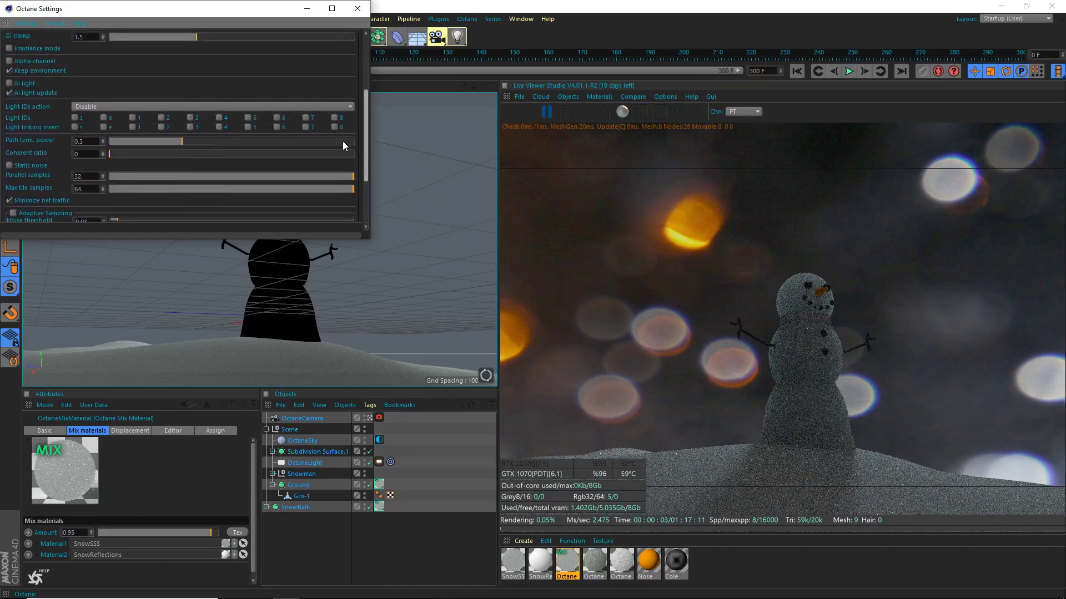
scroll(351, 147, up, 6)
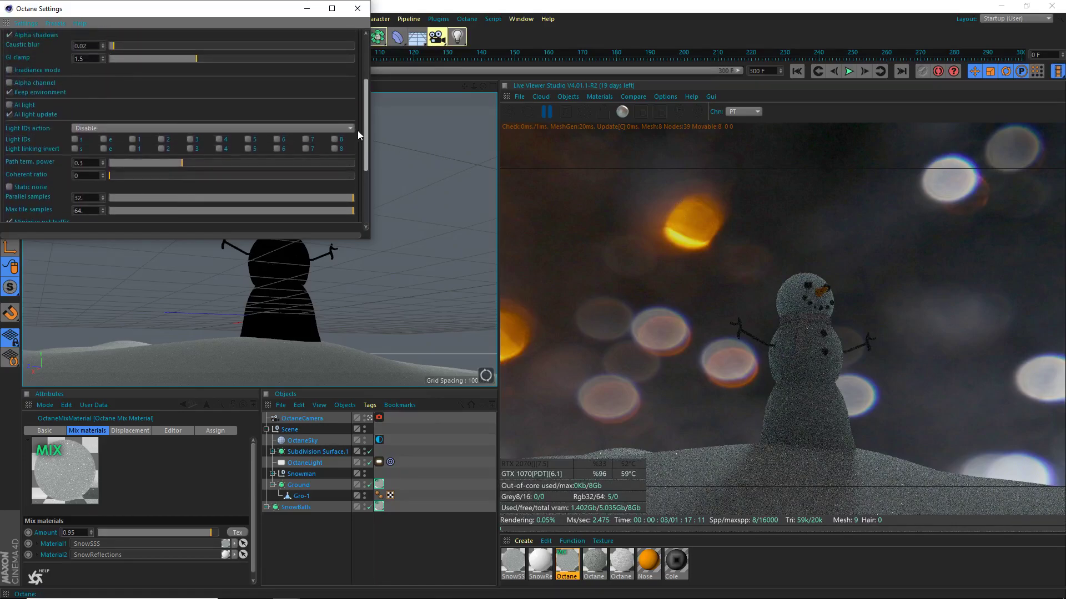
scroll(361, 95, down, 8)
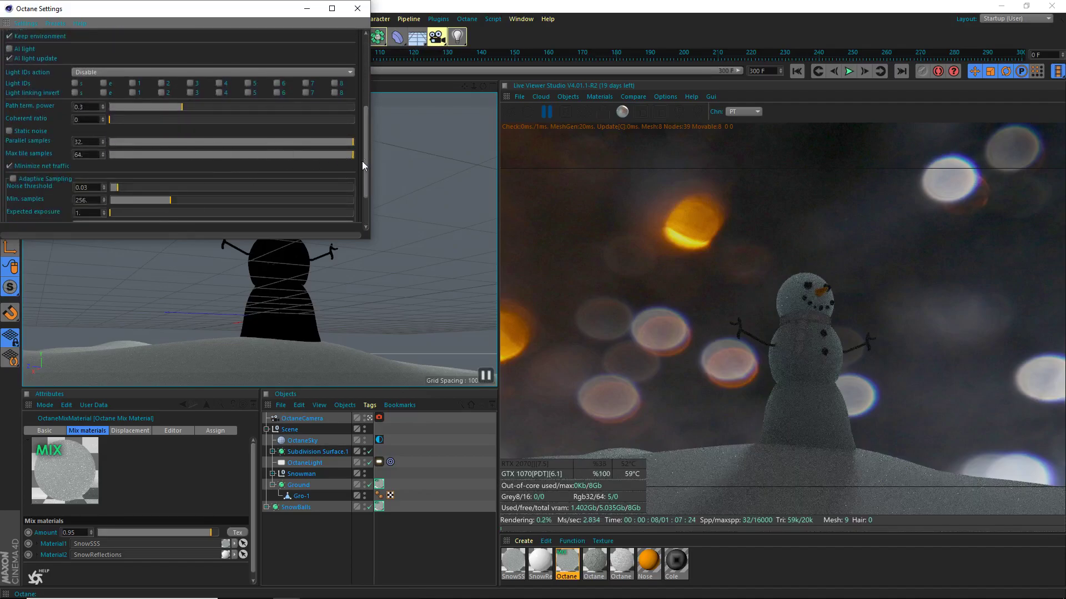
scroll(363, 161, up, 9)
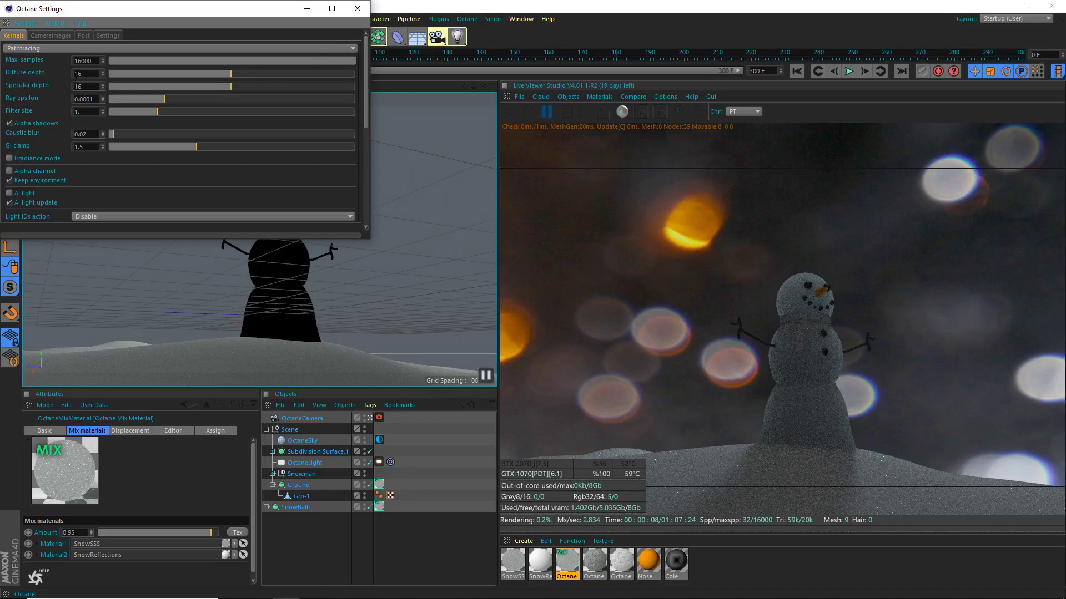
- Keep high render priority, enable post-processing, and try several Bloom power values
click(107, 36)
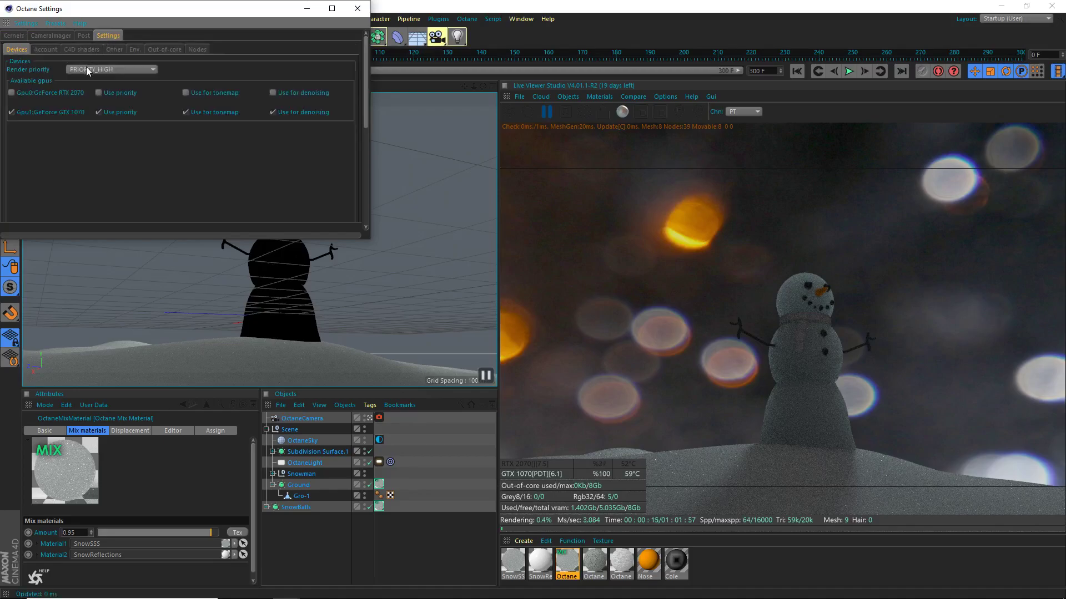
click(87, 69)
click(105, 112)
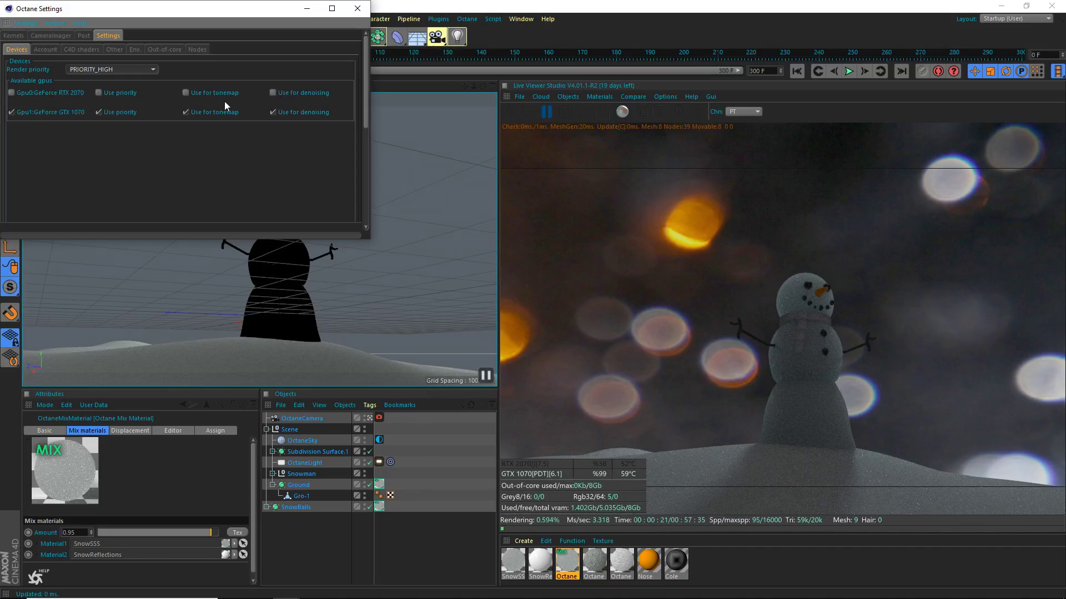
click(83, 36)
click(23, 48)
drag(290, 57, 329, 59)
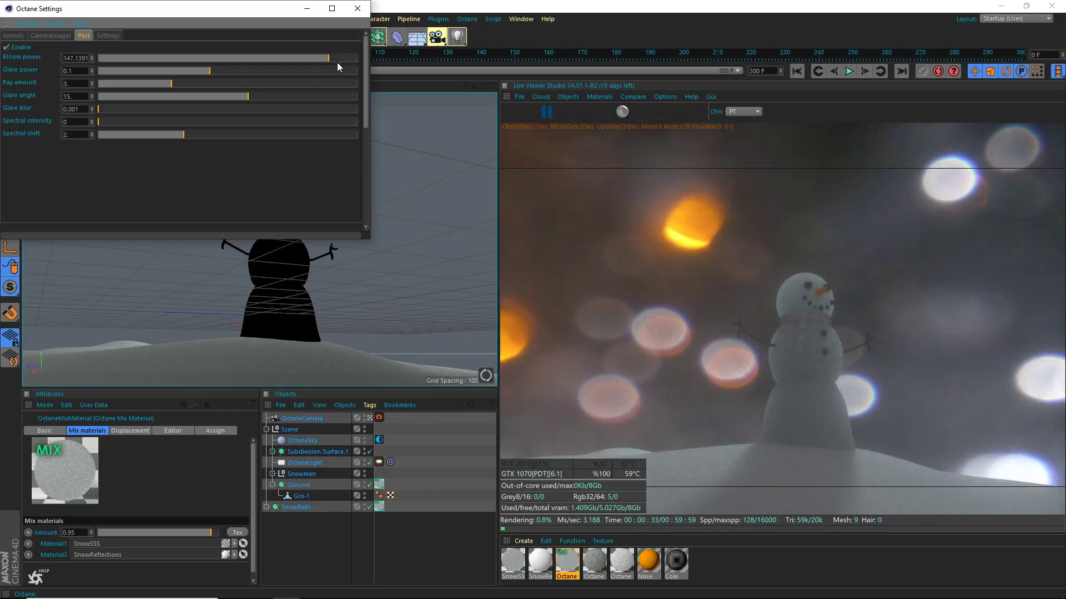
click(334, 58)
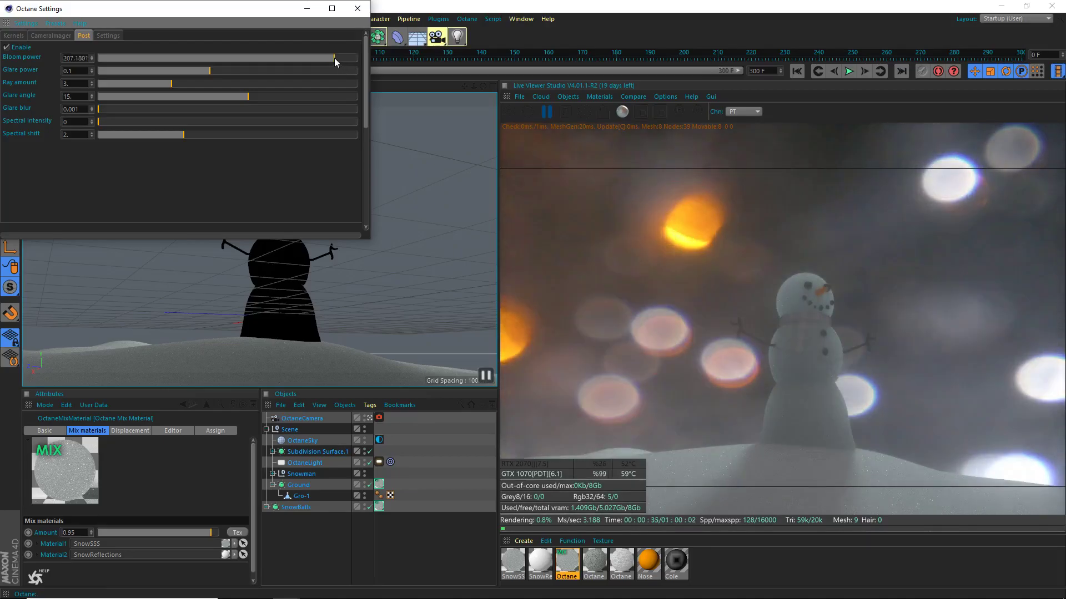
click(340, 58)
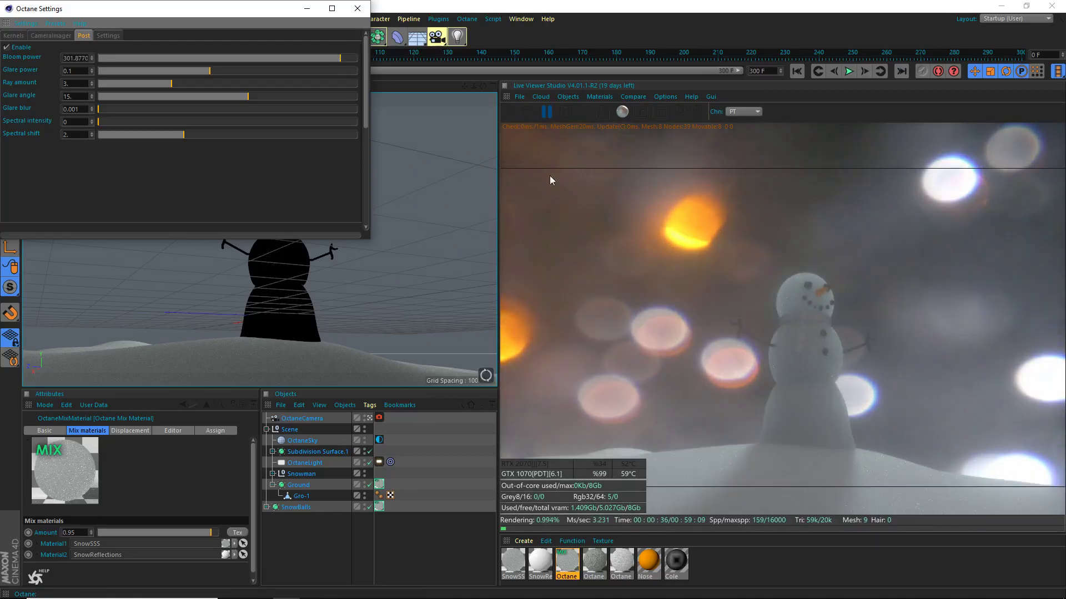
click(333, 58)
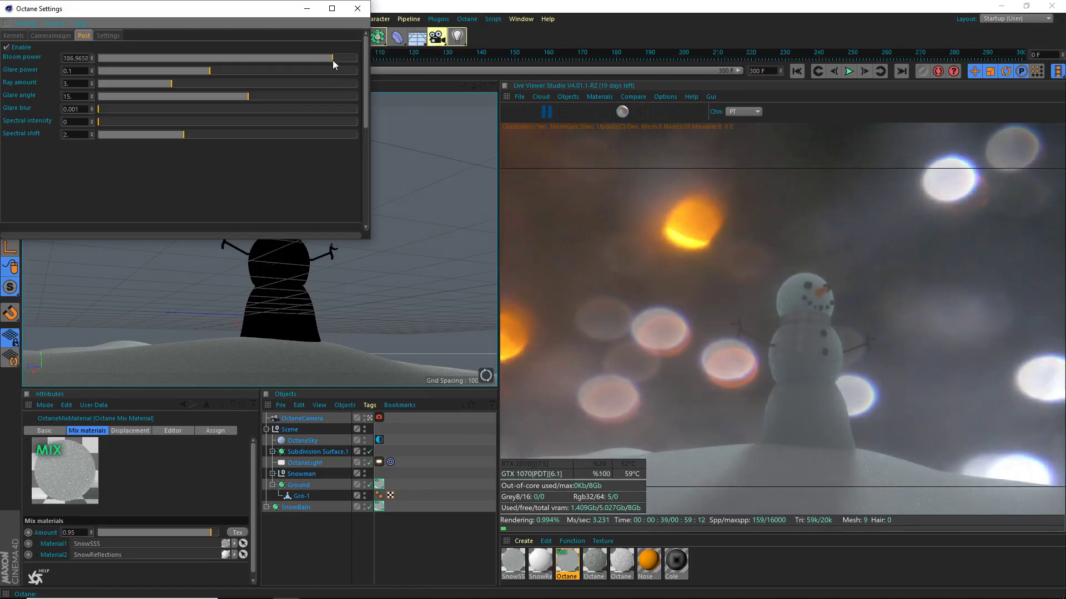
- Set the camera imager Exposure to 1.5 and settle Bloom power at about 85
click(50, 35)
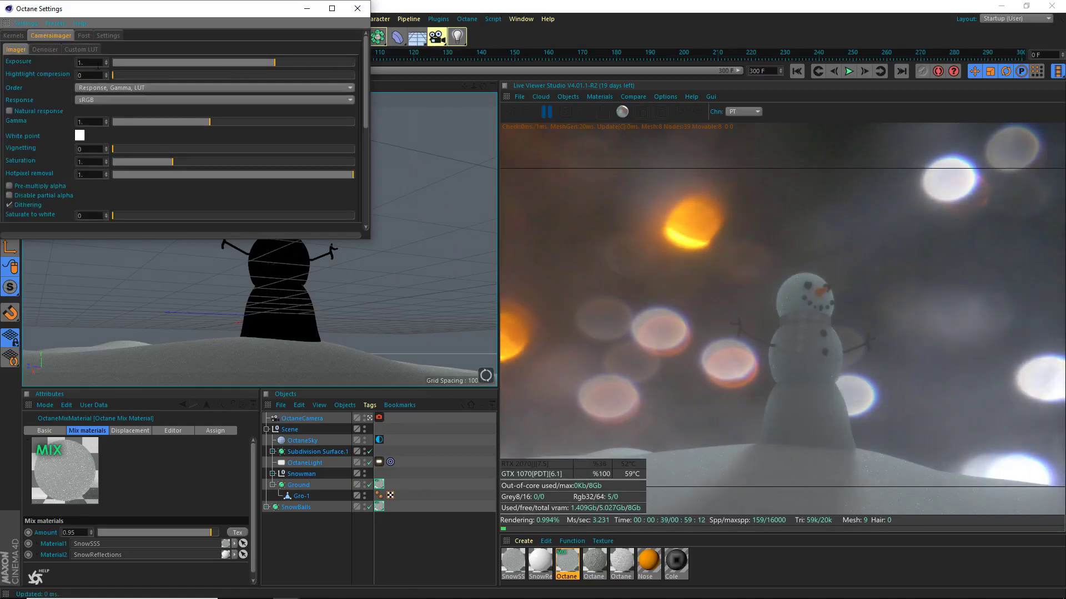
click(91, 62)
text(.5)
key(Return)
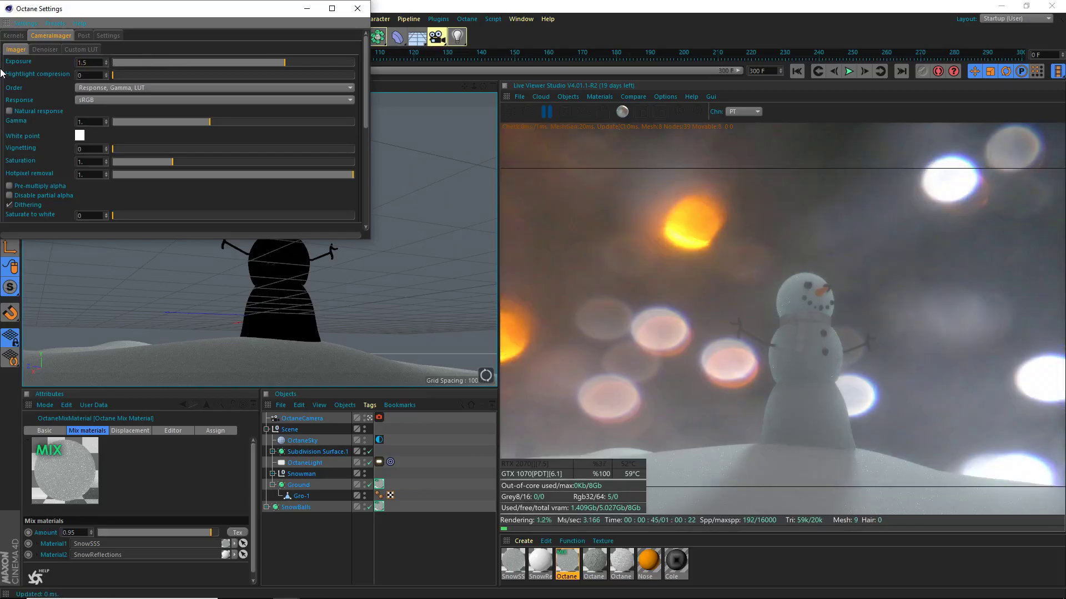
click(84, 36)
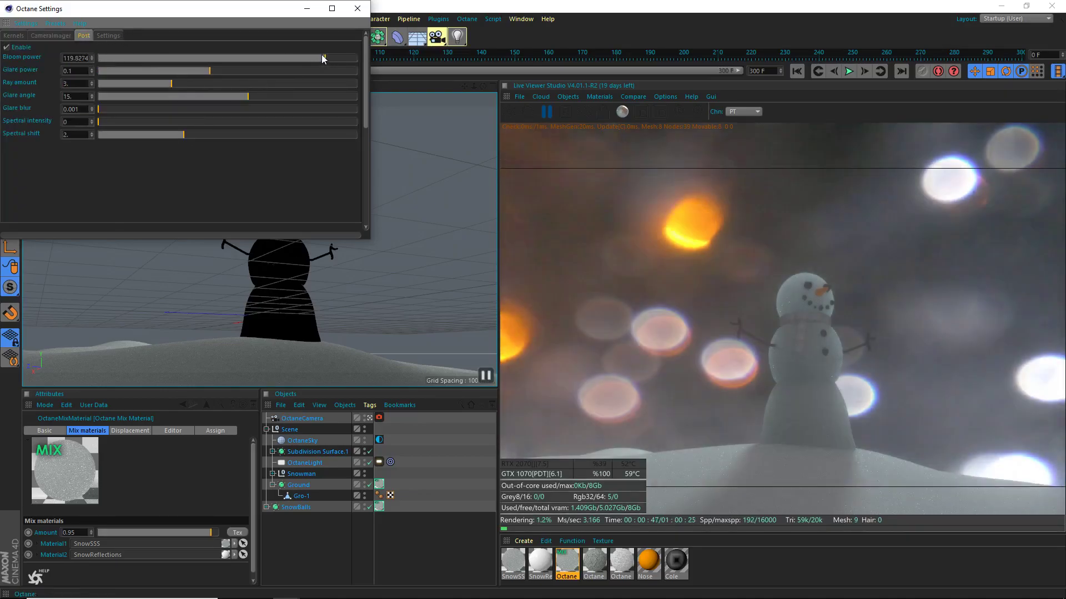
click(319, 57)
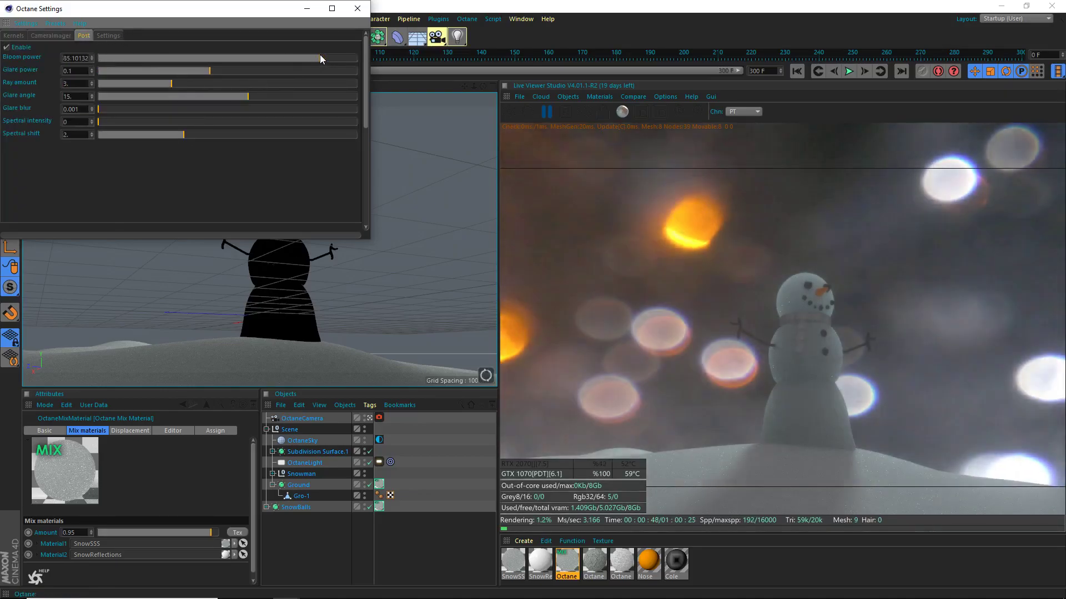
- Review the Pathtracing kernel settings and the imager's LUT and denoiser options
click(13, 36)
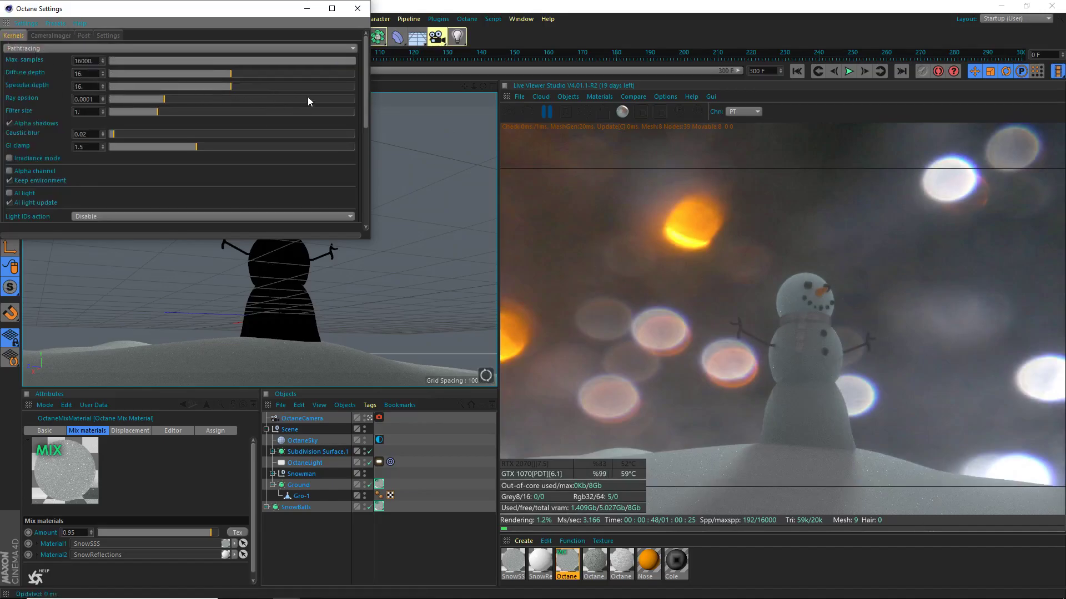
drag(366, 97, 361, 231)
click(61, 35)
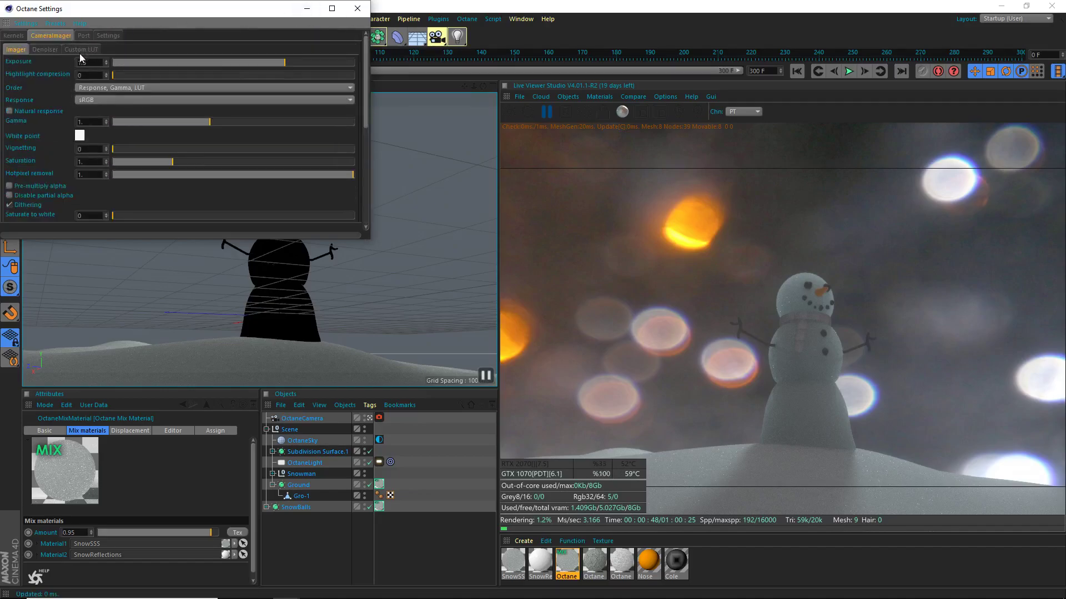
click(81, 50)
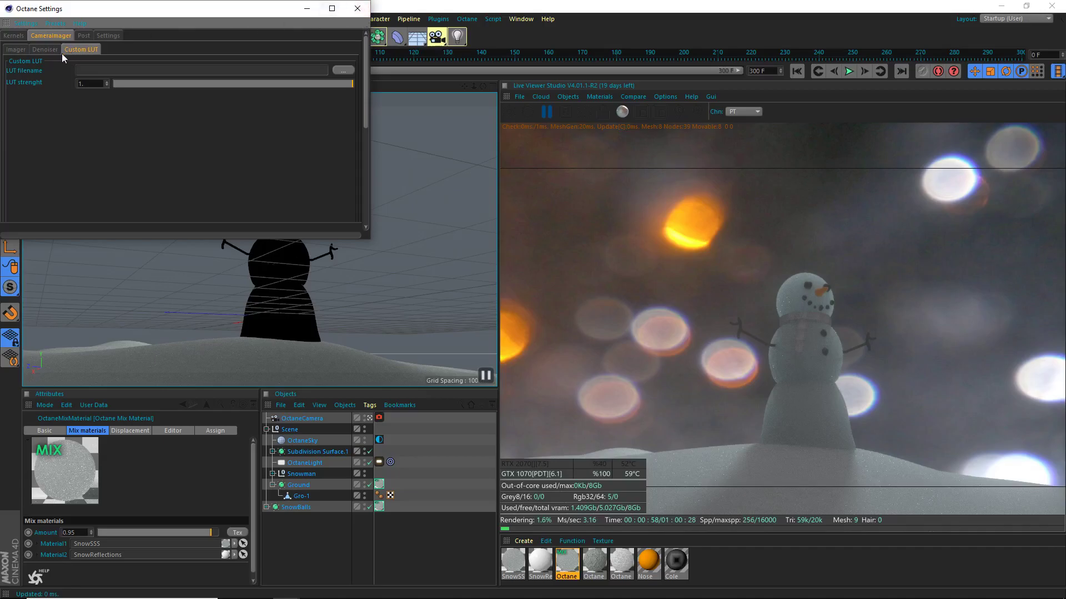
click(45, 50)
click(20, 51)
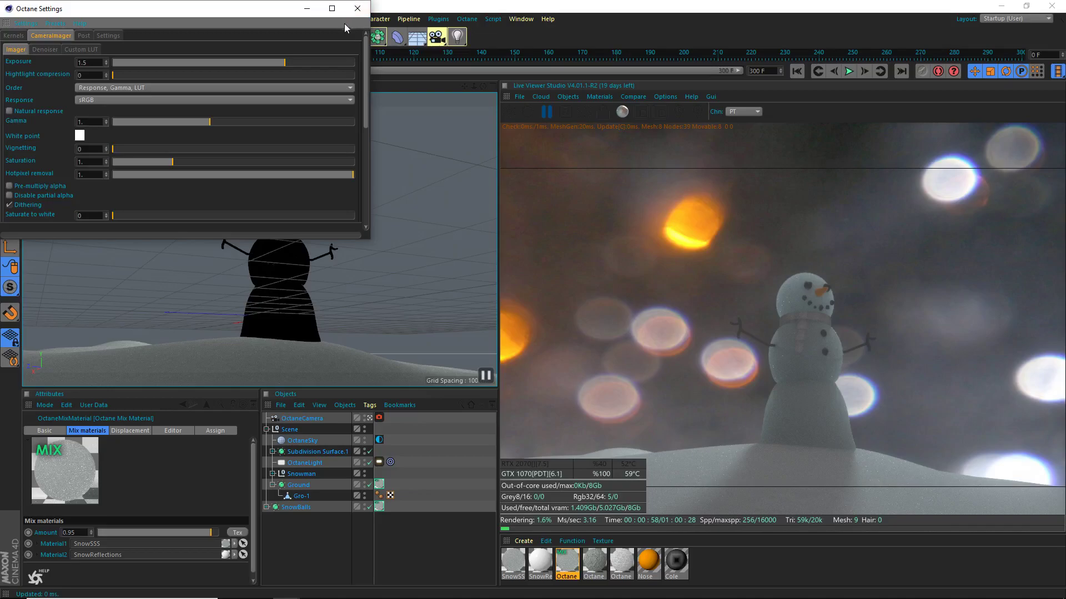
click(358, 8)
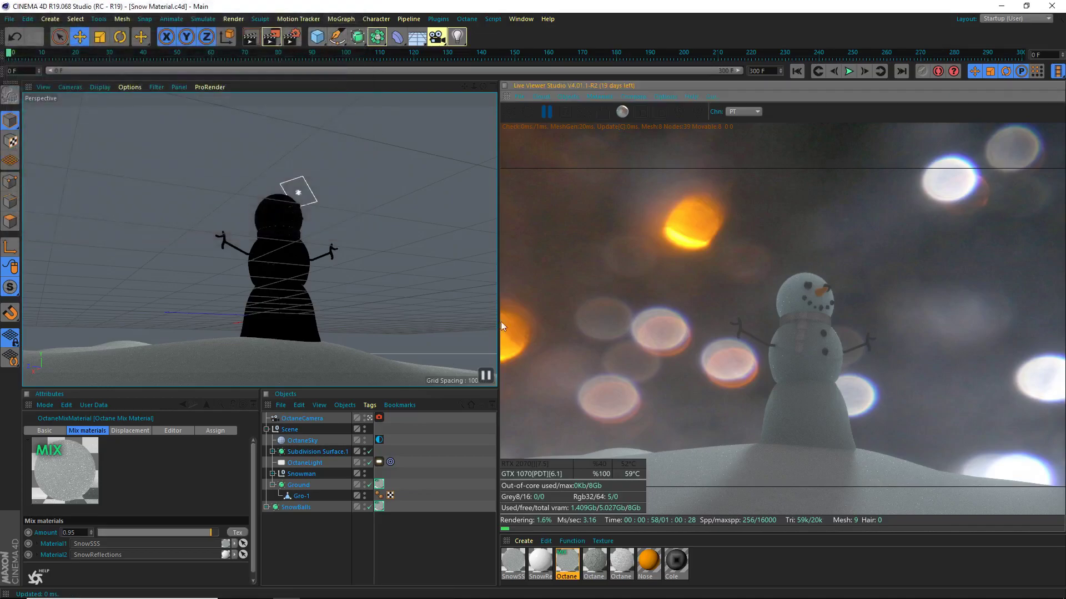